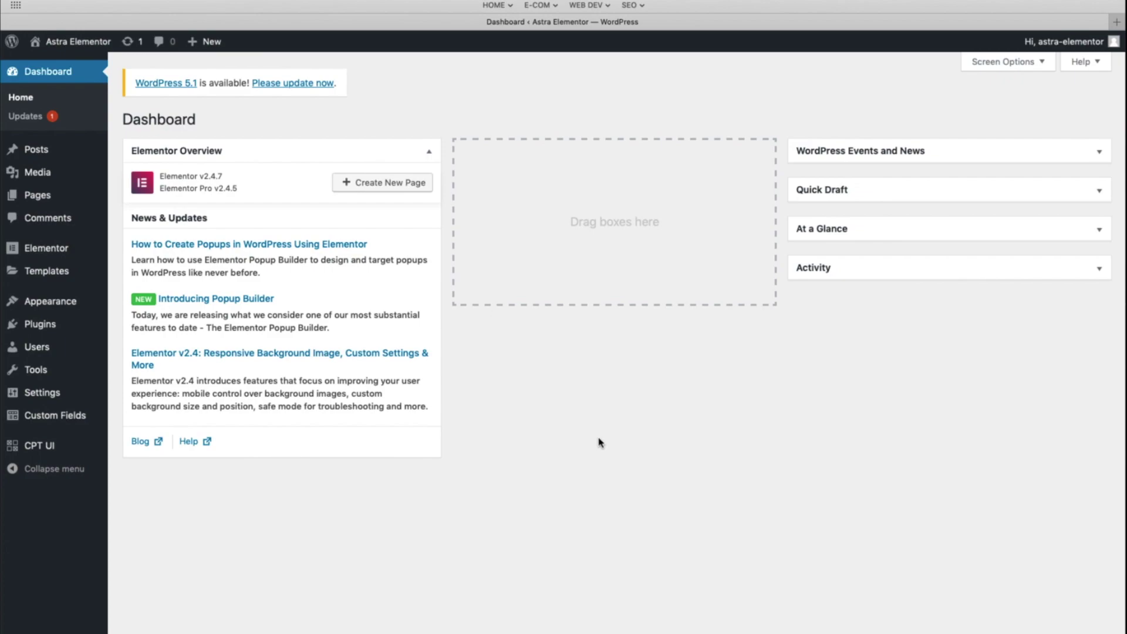
Show the list of installed plugins
{"action": "mouse_move", "coordinate": [40, 326]}
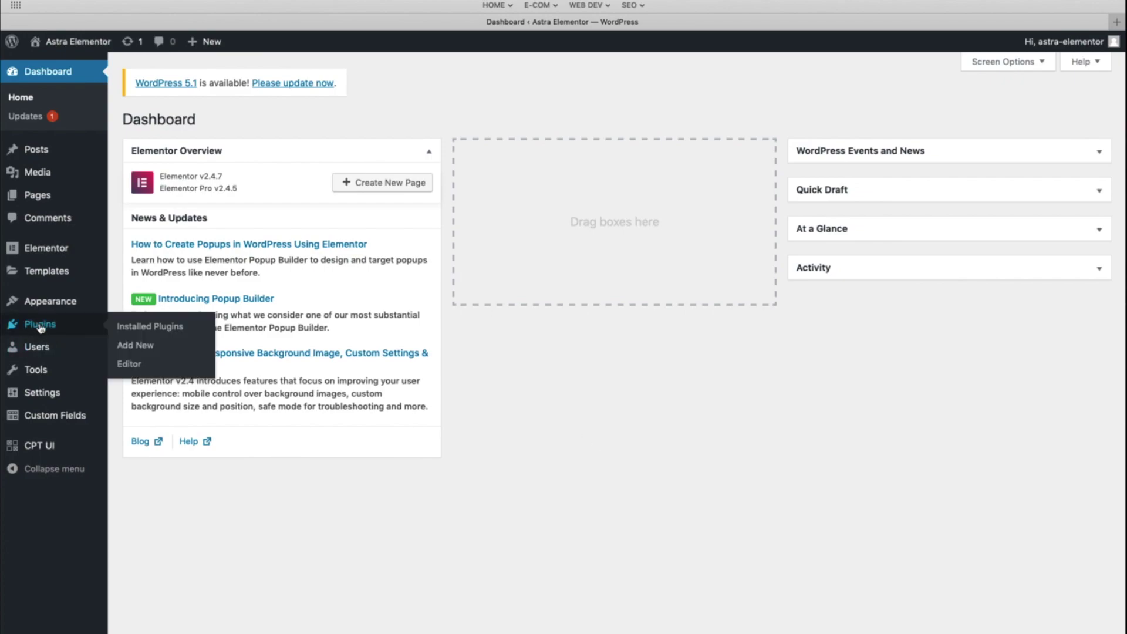
{"action": "left_click", "coordinate": [143, 327]}
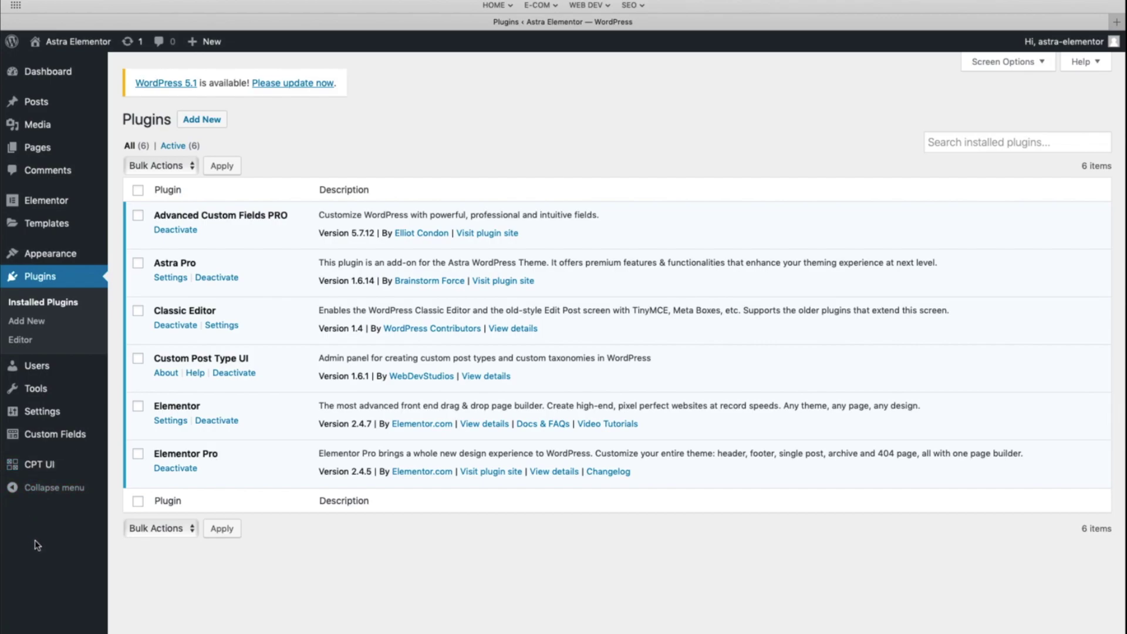
Start a new custom post type in CPT UI with slug cars, plural label Cars and singular label Car
{"action": "mouse_move", "coordinate": [39, 467]}
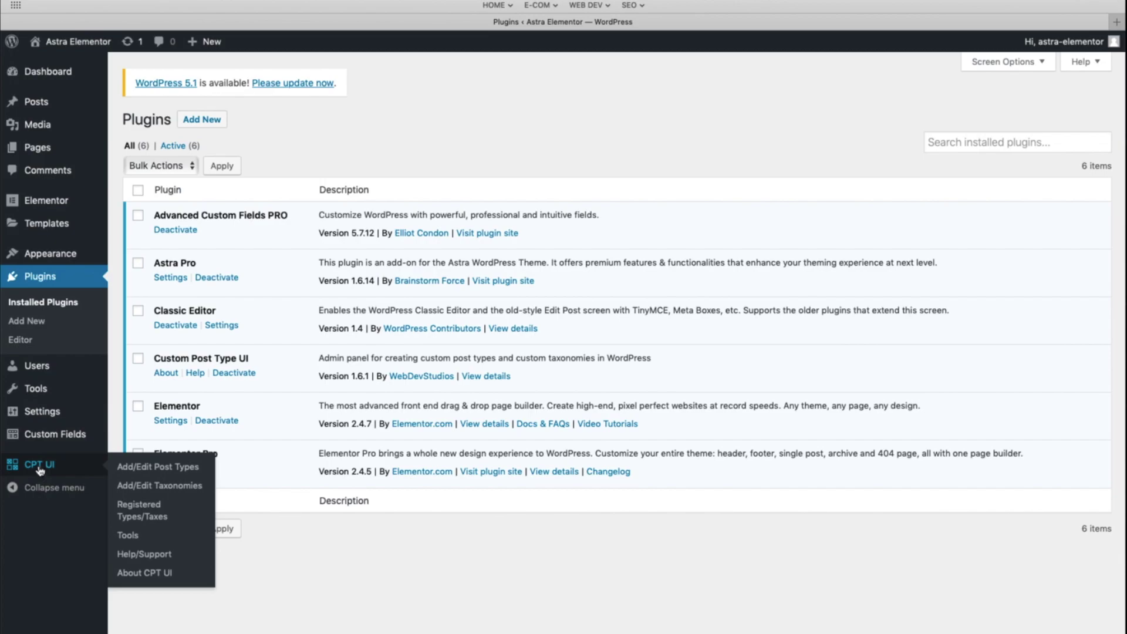
{"action": "left_click", "coordinate": [47, 469]}
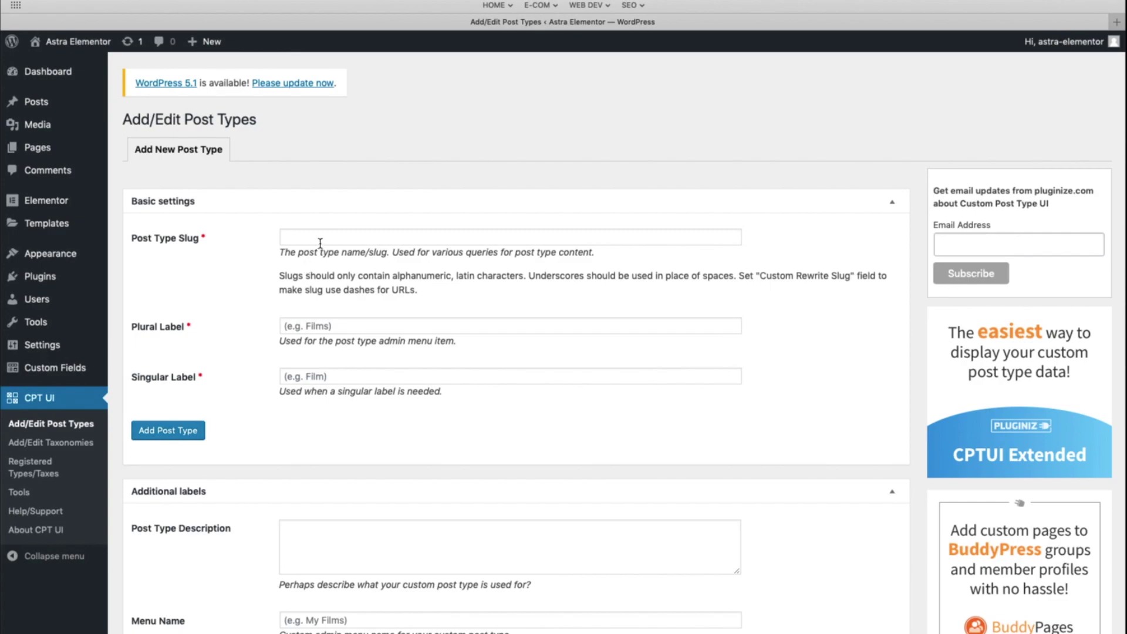
{"action": "left_click", "coordinate": [407, 238]}
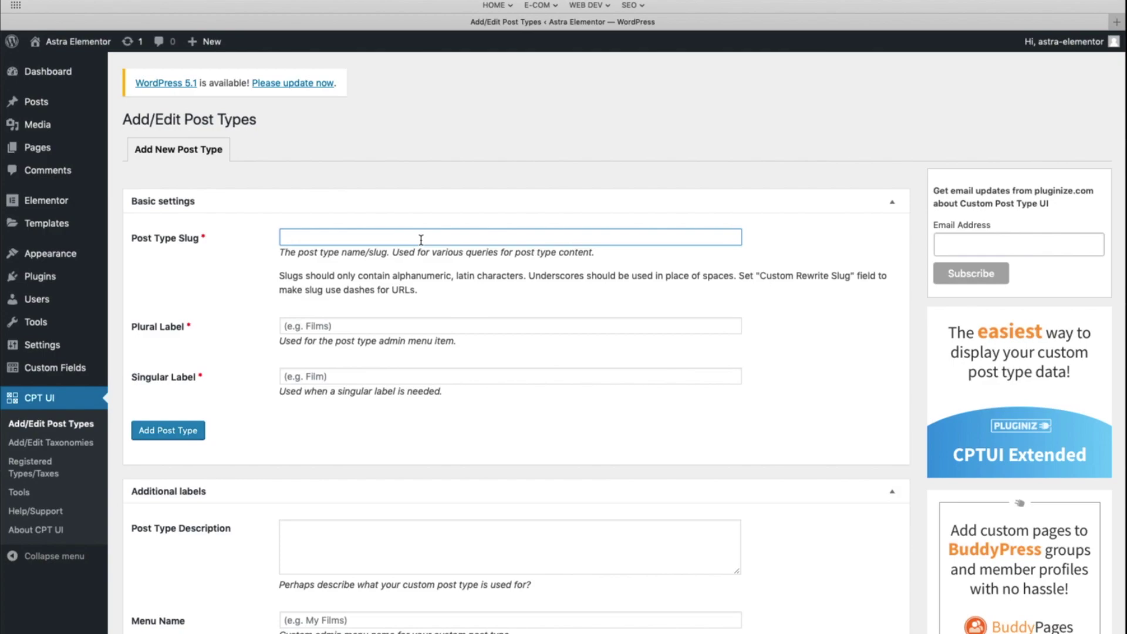
{"action": "type", "text": "cars"}
{"action": "left_click", "coordinate": [510, 325]}
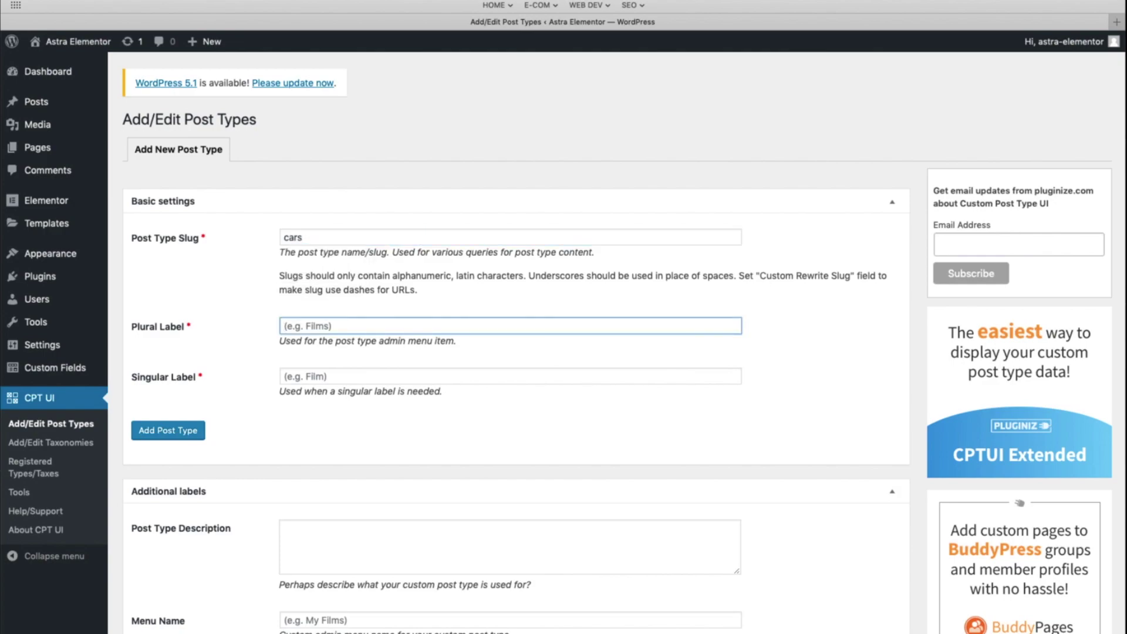
{"action": "type", "text": "Cars"}
{"action": "key", "text": "Tab"}
{"action": "type", "text": "Car"}
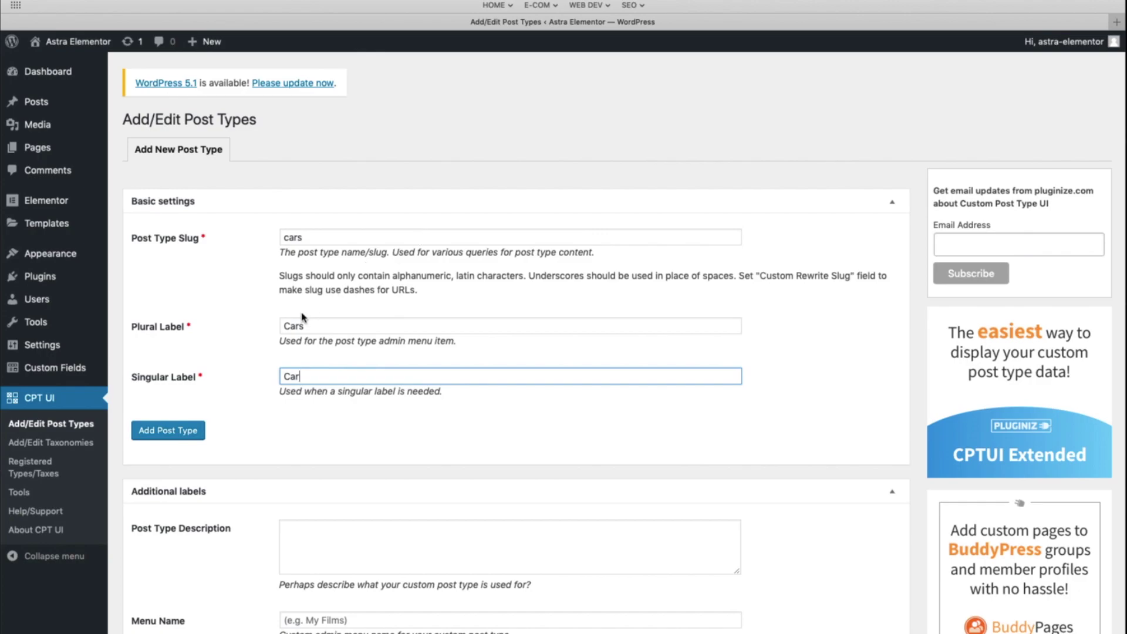
Look through the optional additional labels, leave them blank and add the cars post type
{"action": "scroll", "coordinate": [218, 415], "scroll_direction": "down", "scroll_amount": 5}
{"action": "scroll", "coordinate": [219, 415], "scroll_direction": "down", "scroll_amount": 8}
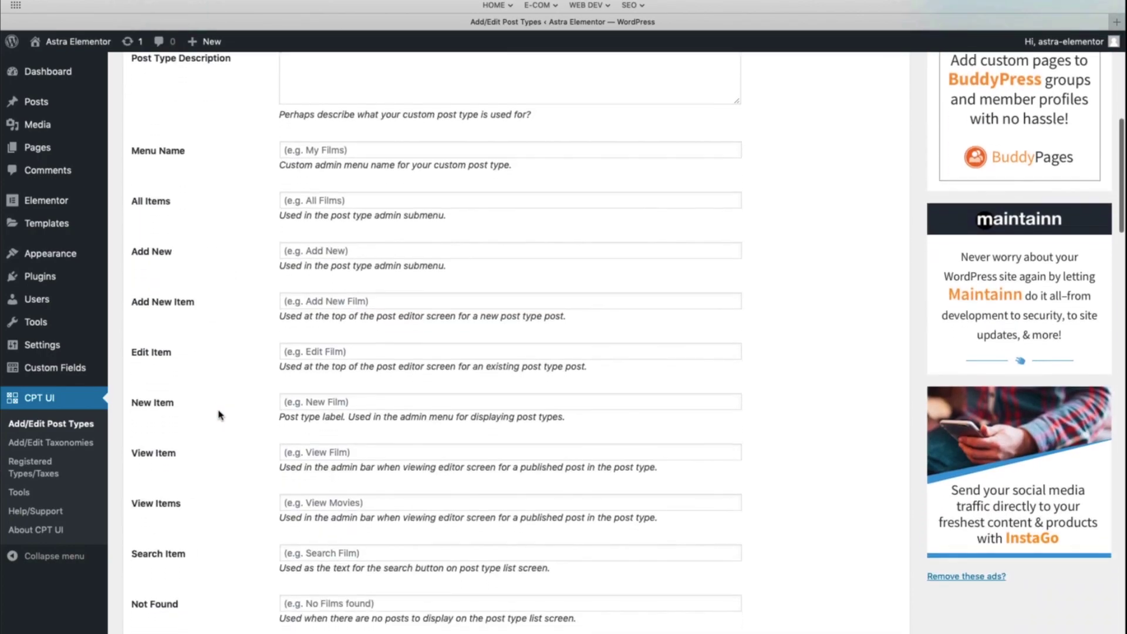
{"action": "scroll", "coordinate": [218, 415], "scroll_direction": "down", "scroll_amount": 3}
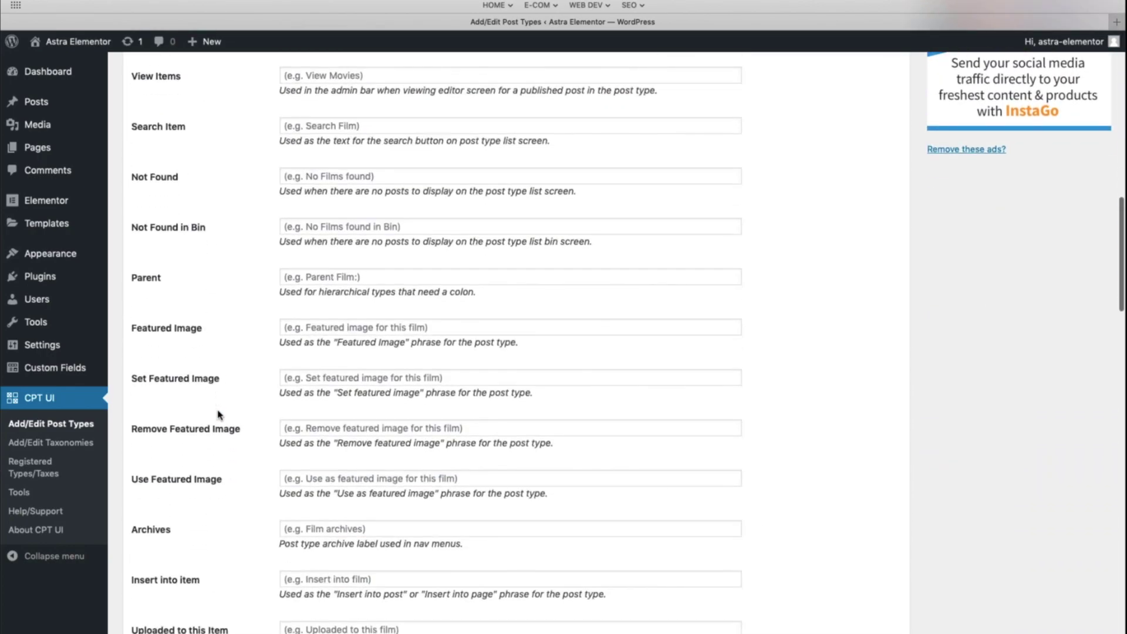
{"action": "scroll", "coordinate": [218, 415], "scroll_direction": "up", "scroll_amount": 8}
{"action": "scroll", "coordinate": [218, 415], "scroll_direction": "up", "scroll_amount": 8}
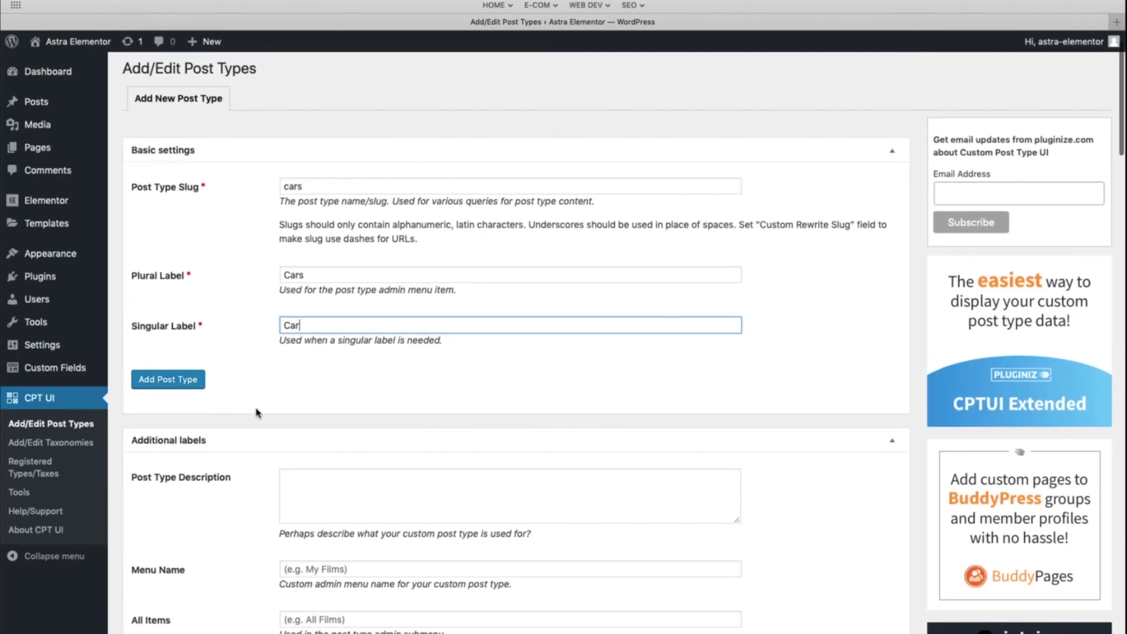
{"action": "left_click", "coordinate": [174, 380]}
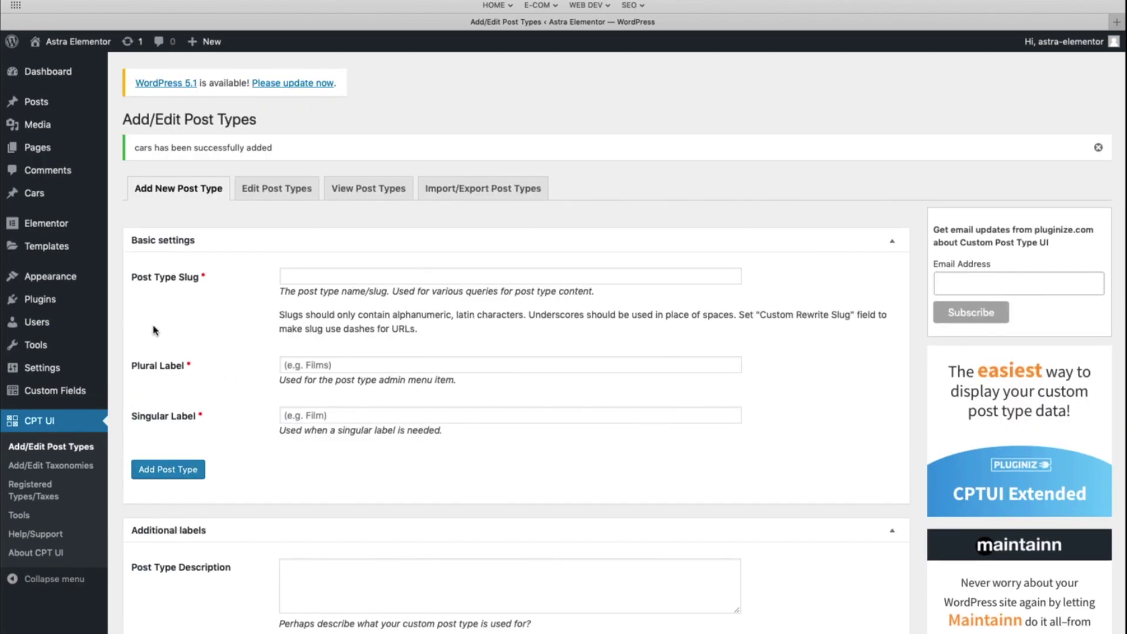
Open a blank new entry of the Cars post type to view its editing screen
{"action": "mouse_move", "coordinate": [35, 197]}
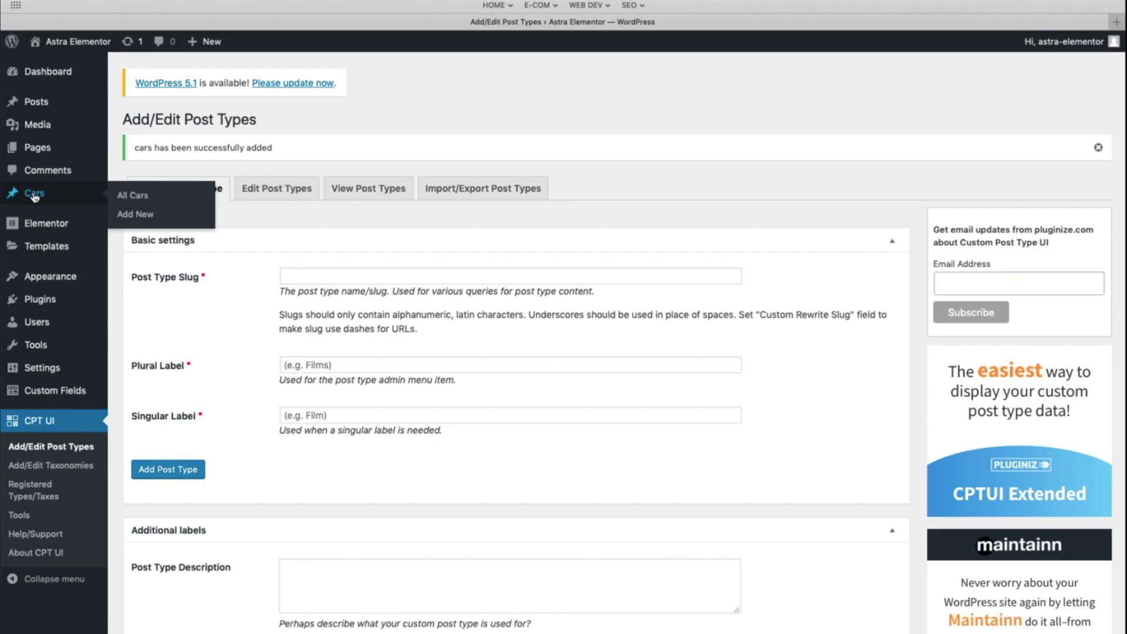
{"action": "left_click", "coordinate": [141, 219]}
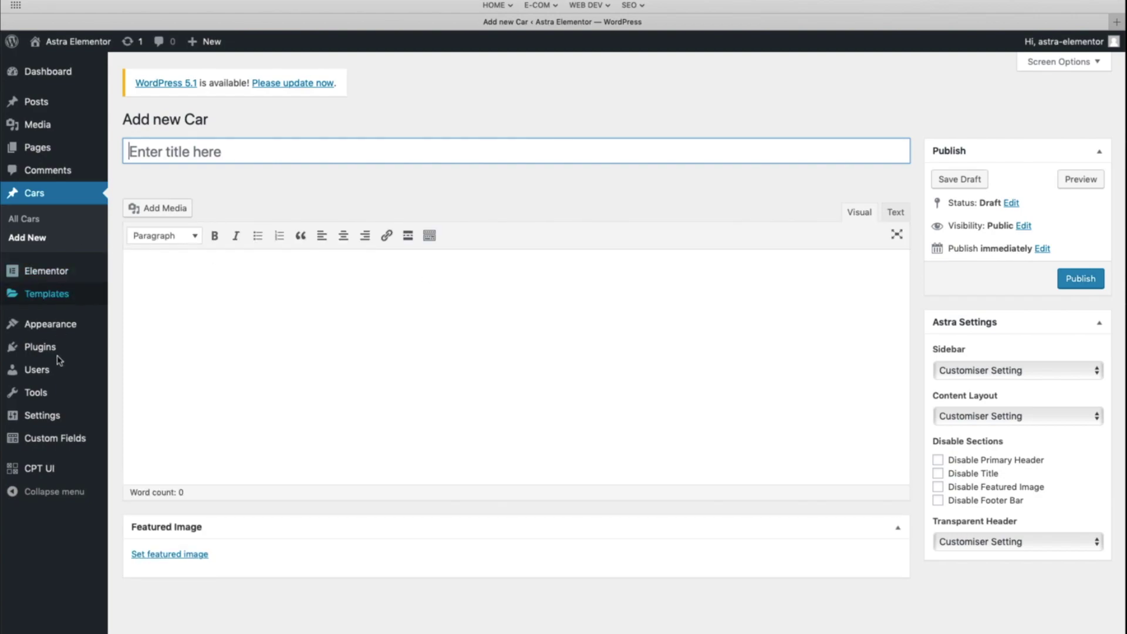
Create a custom field group titled Cars and set its location rule to Post Type is equal to Car
{"action": "mouse_move", "coordinate": [52, 444]}
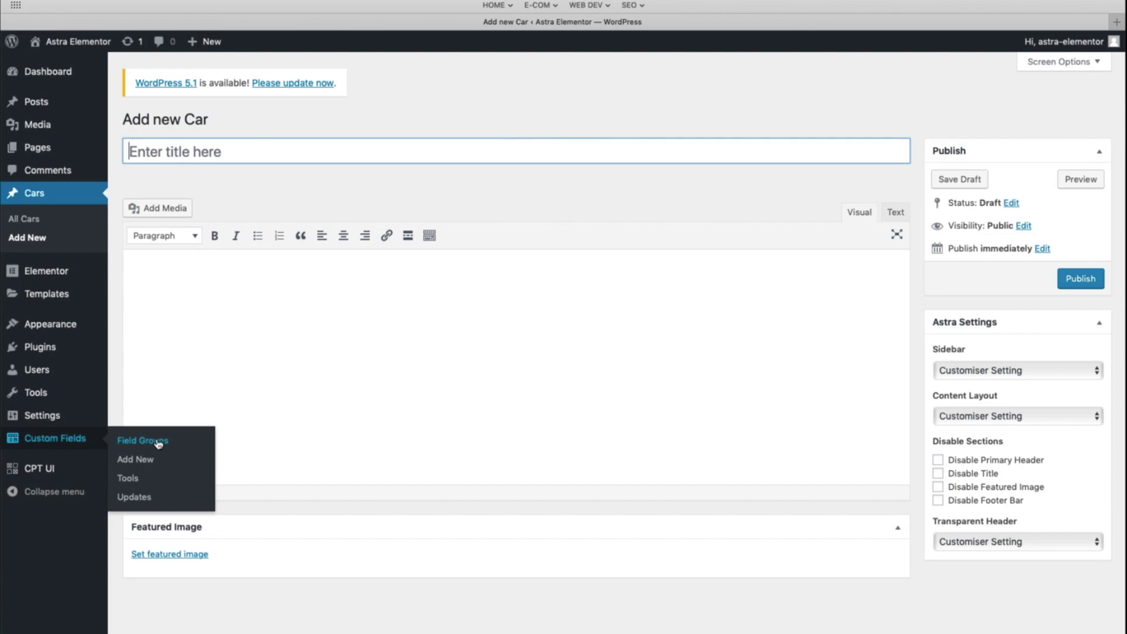
{"action": "left_click", "coordinate": [139, 460]}
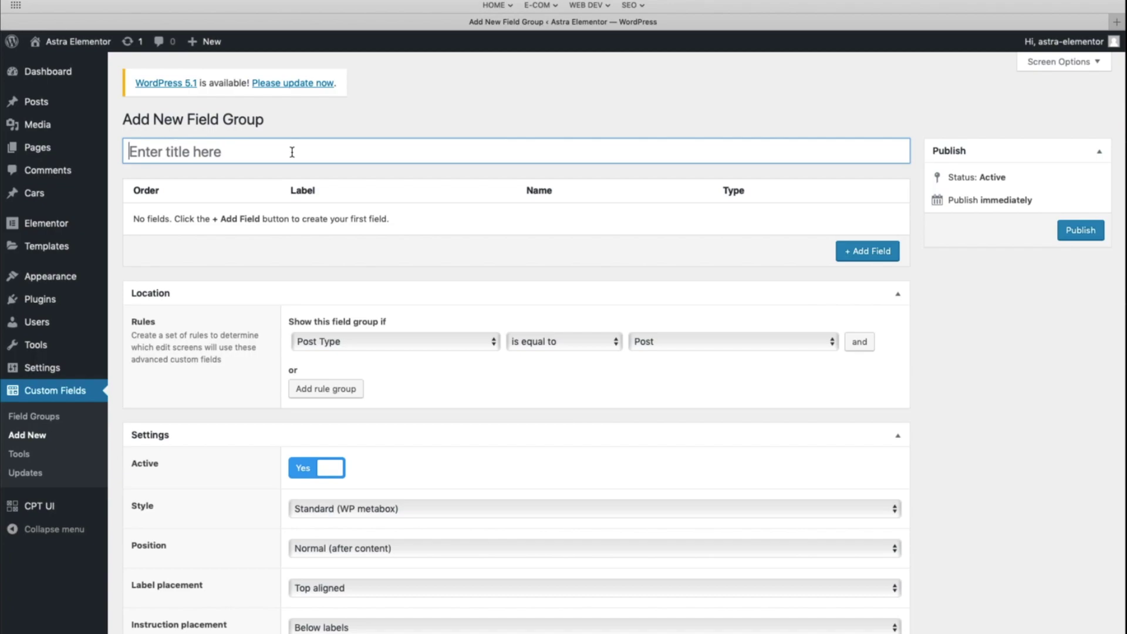
{"action": "type", "text": "Cars"}
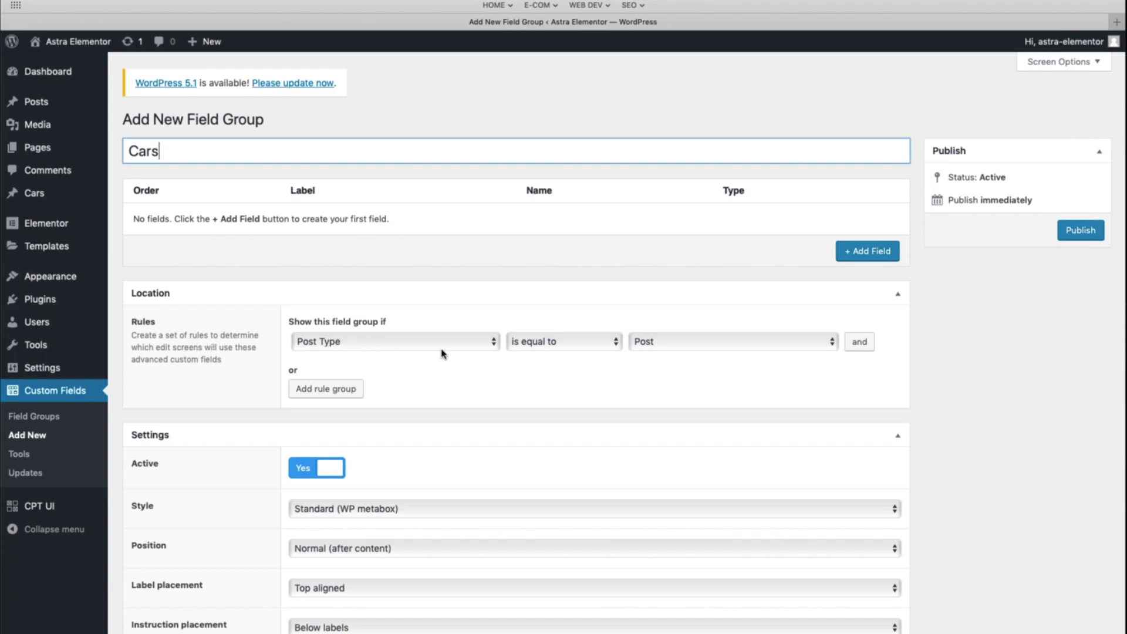
{"action": "left_click", "coordinate": [710, 347]}
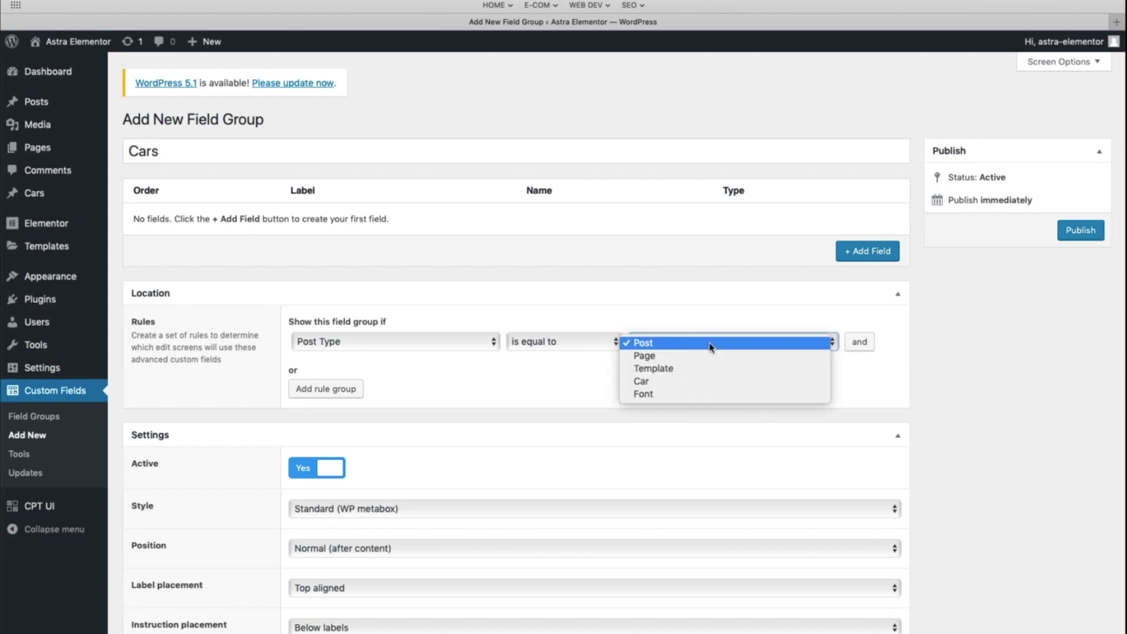
{"action": "left_click", "coordinate": [673, 382]}
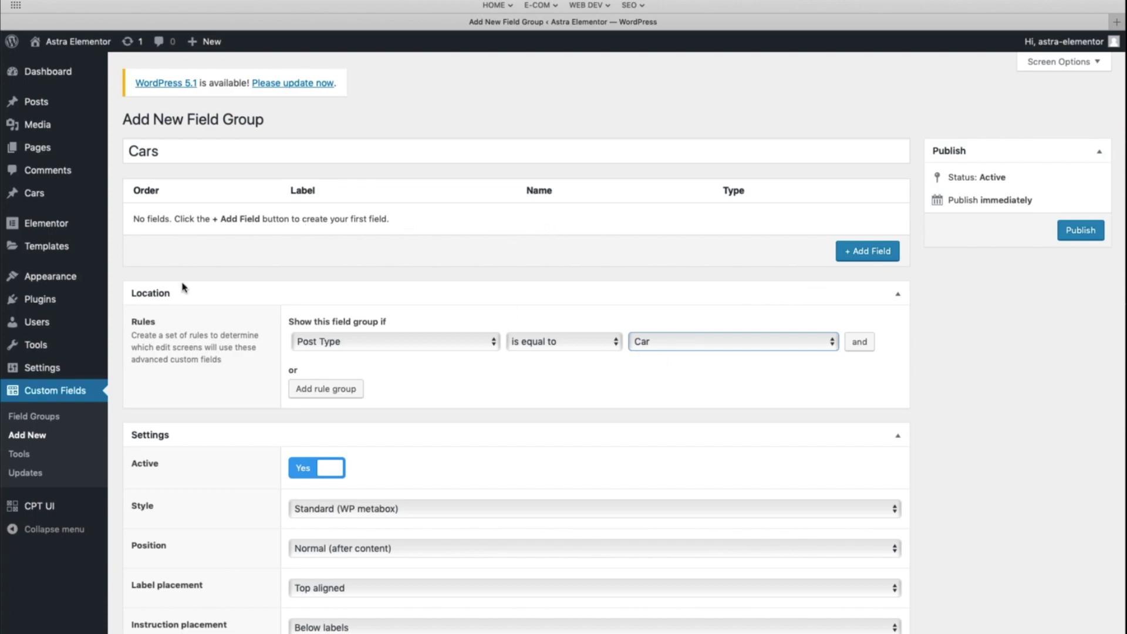
{"action": "mouse_move", "coordinate": [35, 194]}
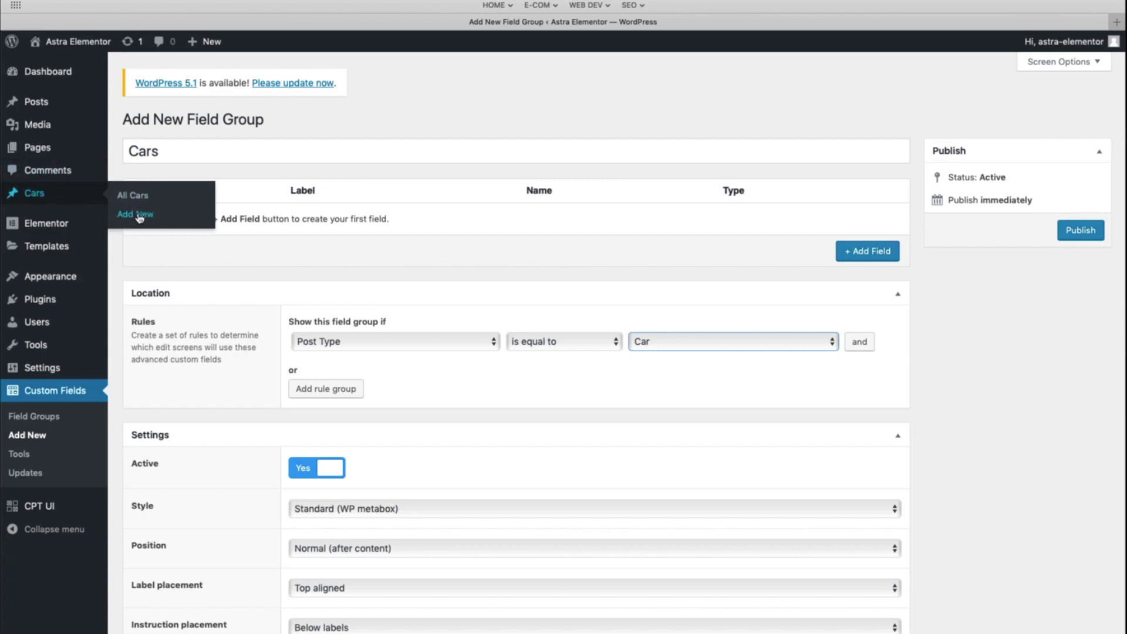
Add a field labelled Brand with field name brand to the group and set its type to Select
{"action": "left_click", "coordinate": [873, 251]}
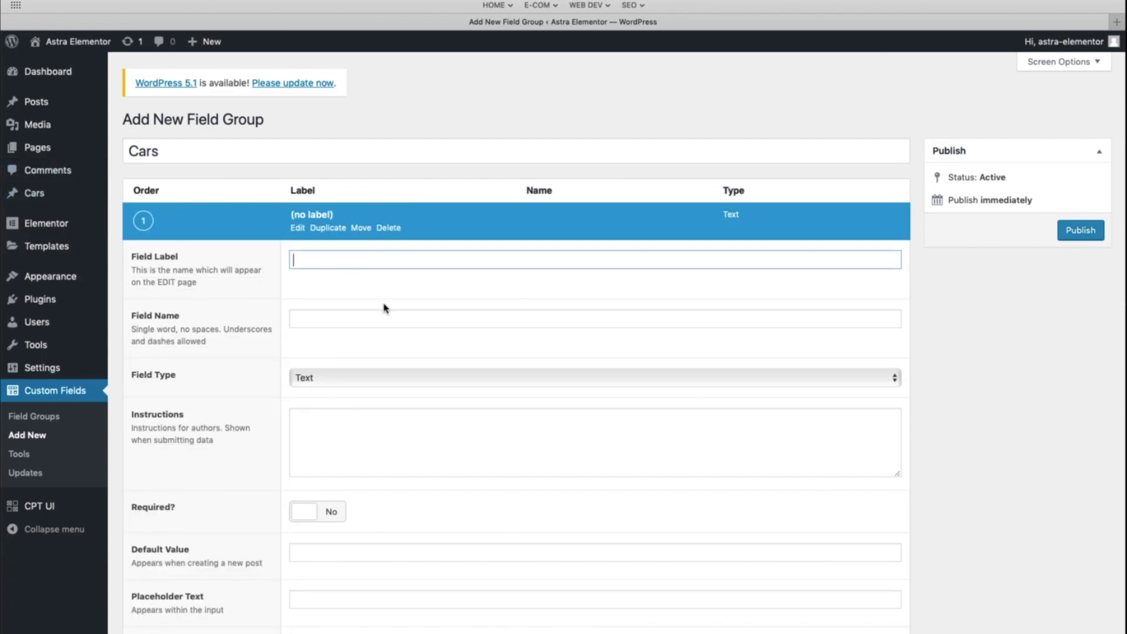
{"action": "type", "text": "BRand"}
{"action": "key", "text": "BackSpace"}
{"action": "key", "text": "BackSpace"}
{"action": "key", "text": "BackSpace"}
{"action": "key", "text": "BackSpace"}
{"action": "type", "text": "rand"}
{"action": "left_click", "coordinate": [317, 317]}
{"action": "left_click", "coordinate": [363, 378]}
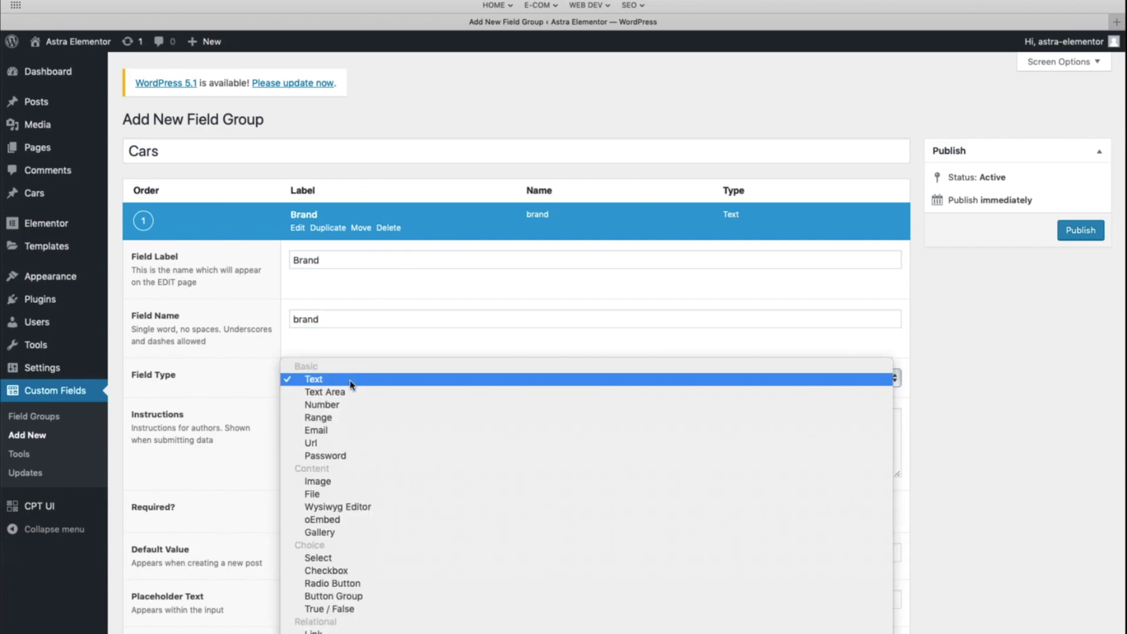
{"action": "left_click", "coordinate": [333, 558]}
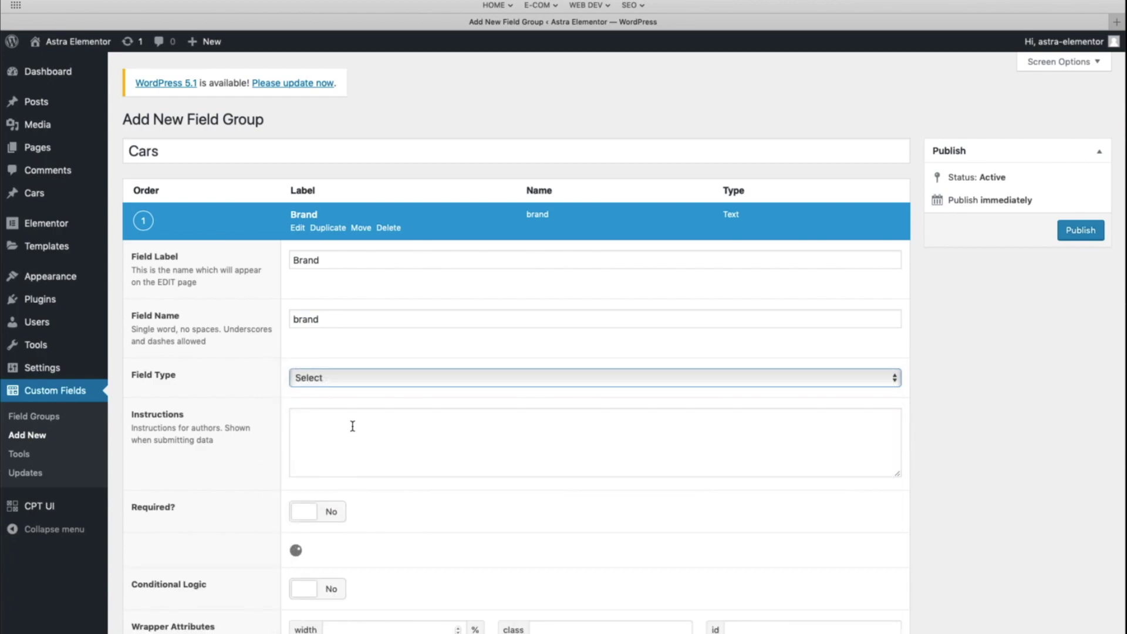
Enter the Brand field's choices Volkswagen, Ford, Tesla, Fiat, Volvo and Chevrolet on separate lines, and collapse the field
{"action": "scroll", "coordinate": [351, 428], "scroll_direction": "down", "scroll_amount": 2}
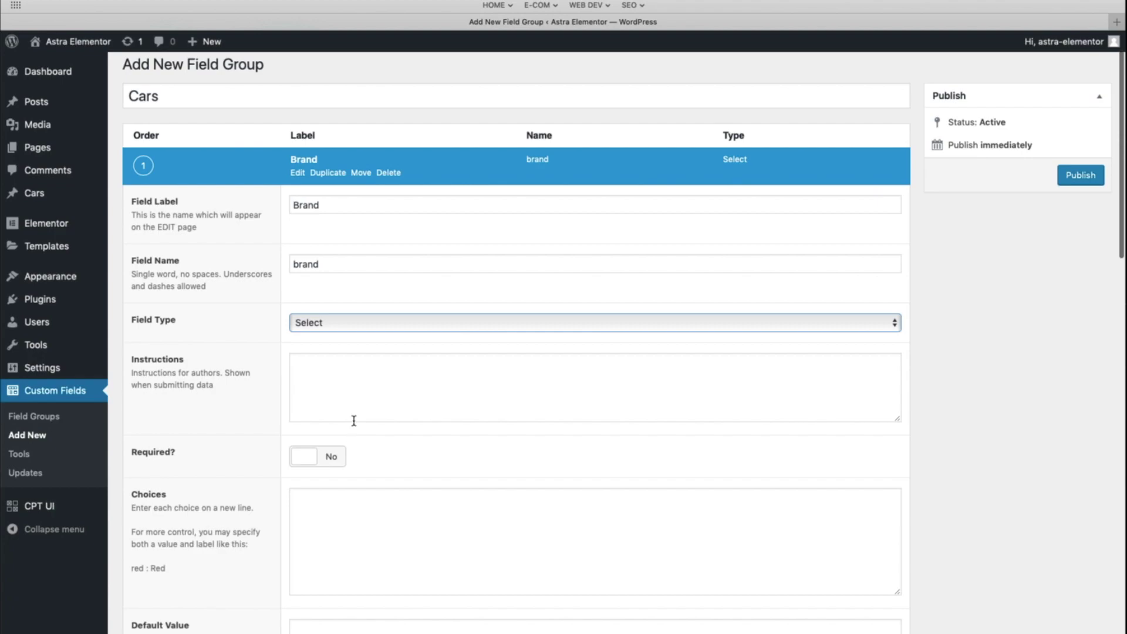
{"action": "scroll", "coordinate": [347, 400], "scroll_direction": "down", "scroll_amount": 3}
{"action": "left_click", "coordinate": [352, 388]}
{"action": "type", "text": "Vol"}
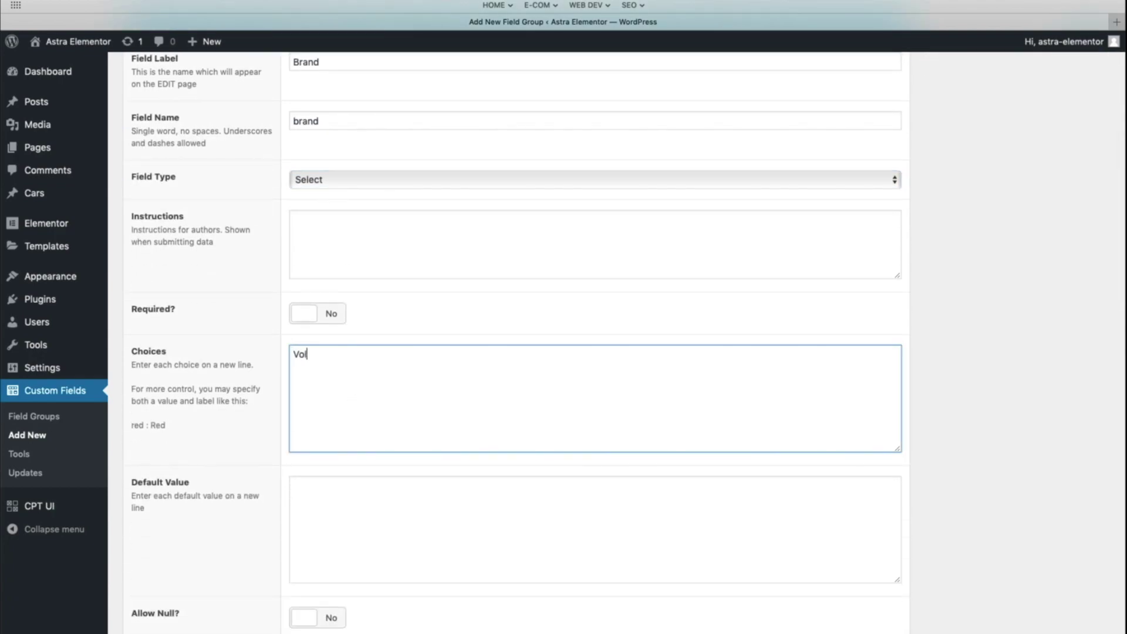
{"action": "type", "text": "kswagen"}
{"action": "key", "text": "Return"}
{"action": "type", "text": "Ford"}
{"action": "key", "text": "Return"}
{"action": "type", "text": "Tesla"}
{"action": "key", "text": "Return"}
{"action": "type", "text": "Fiat "}
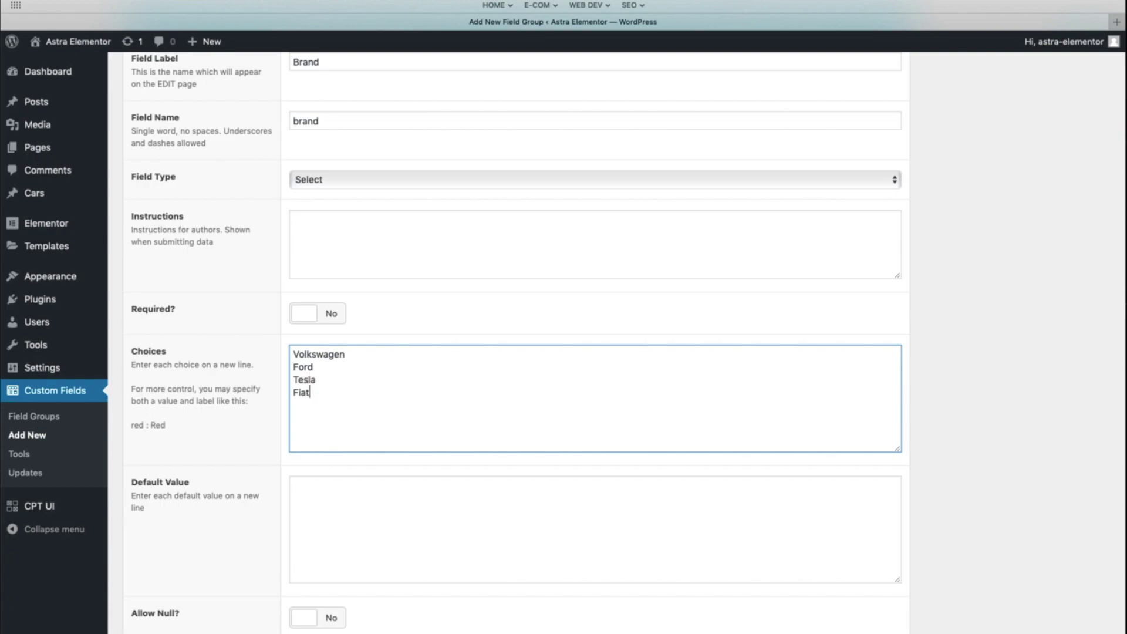
{"action": "type", "text": "Volvo"}
{"action": "key", "text": "Return"}
{"action": "type", "text": "Chevrolet"}
{"action": "scroll", "coordinate": [500, 443], "scroll_direction": "down", "scroll_amount": 3}
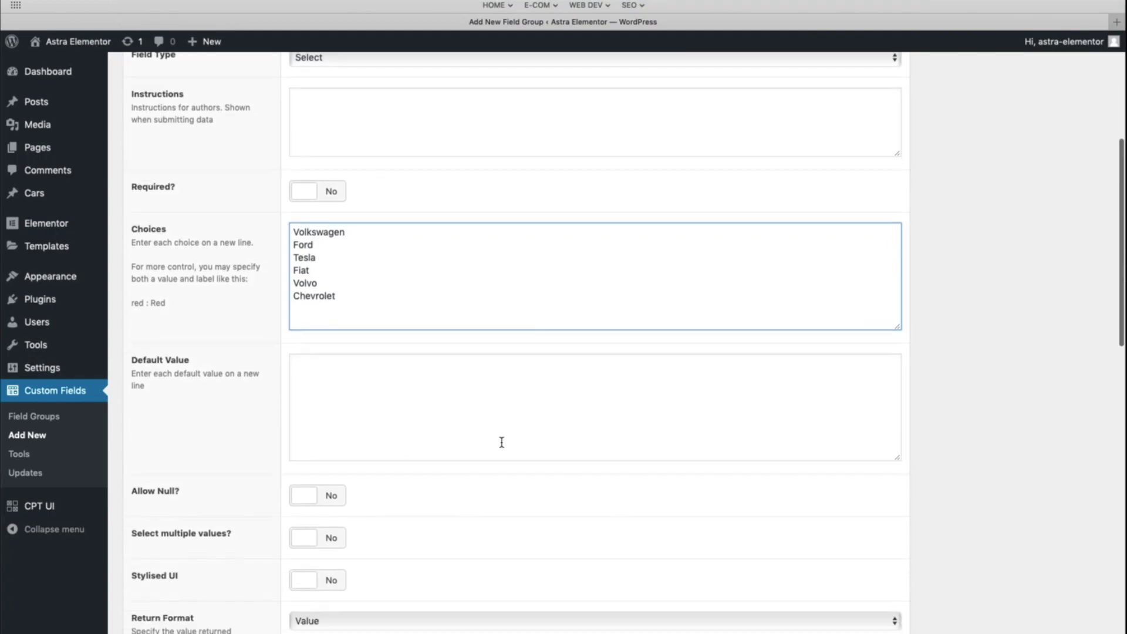
{"action": "scroll", "coordinate": [500, 441], "scroll_direction": "up", "scroll_amount": 6}
{"action": "left_click", "coordinate": [296, 218]}
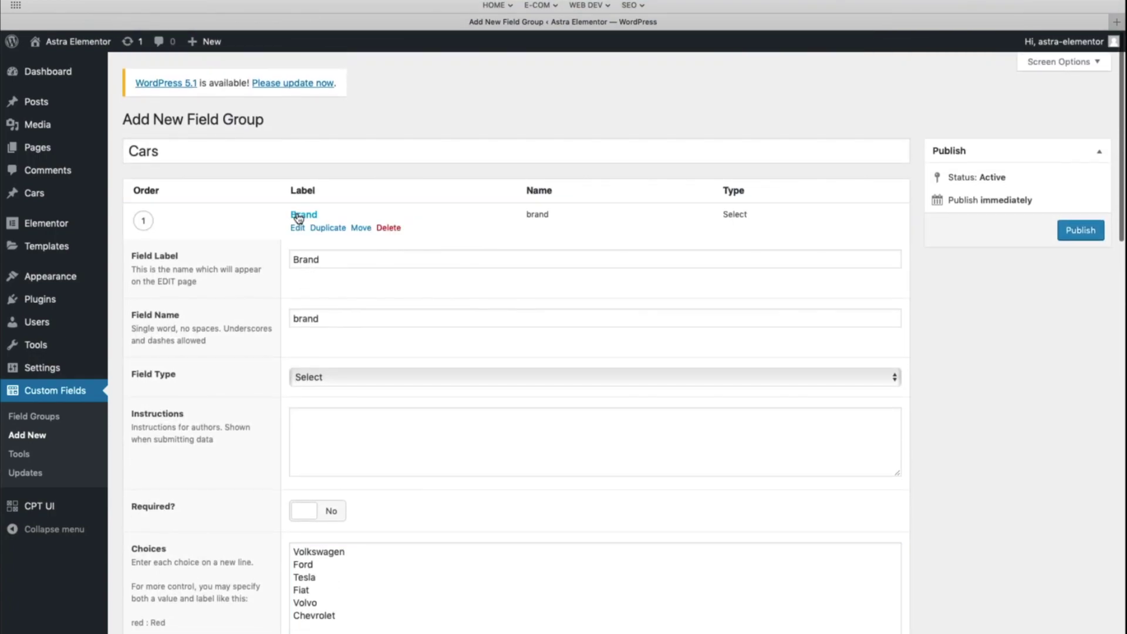
Add a second field labelled Color with field name color and set its type to Select
{"action": "left_click", "coordinate": [863, 255]}
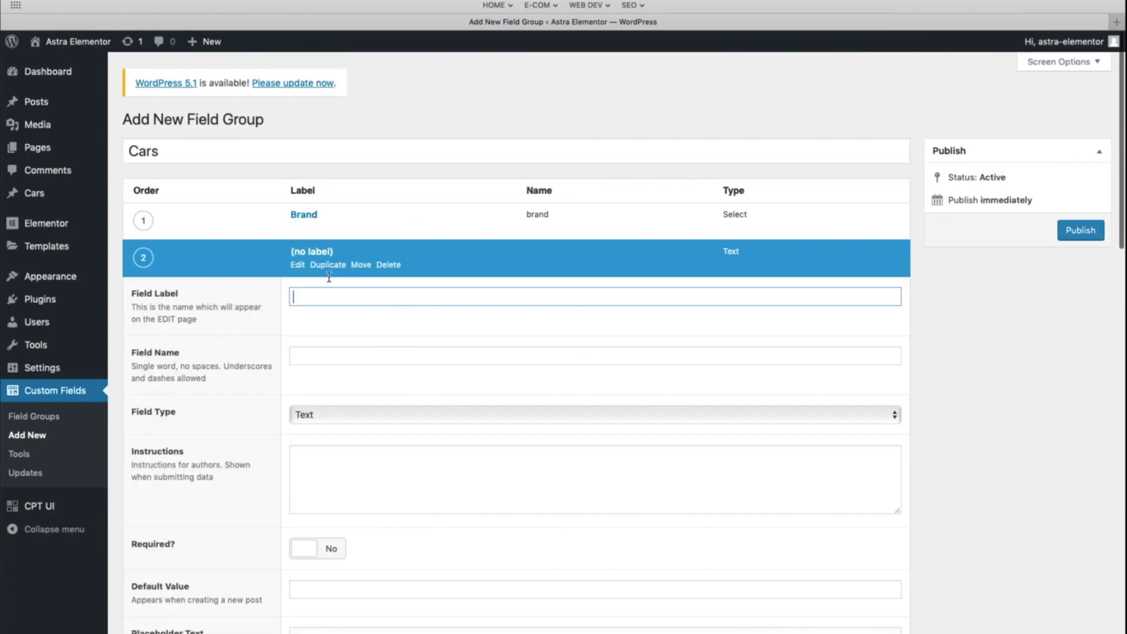
{"action": "type", "text": "Color"}
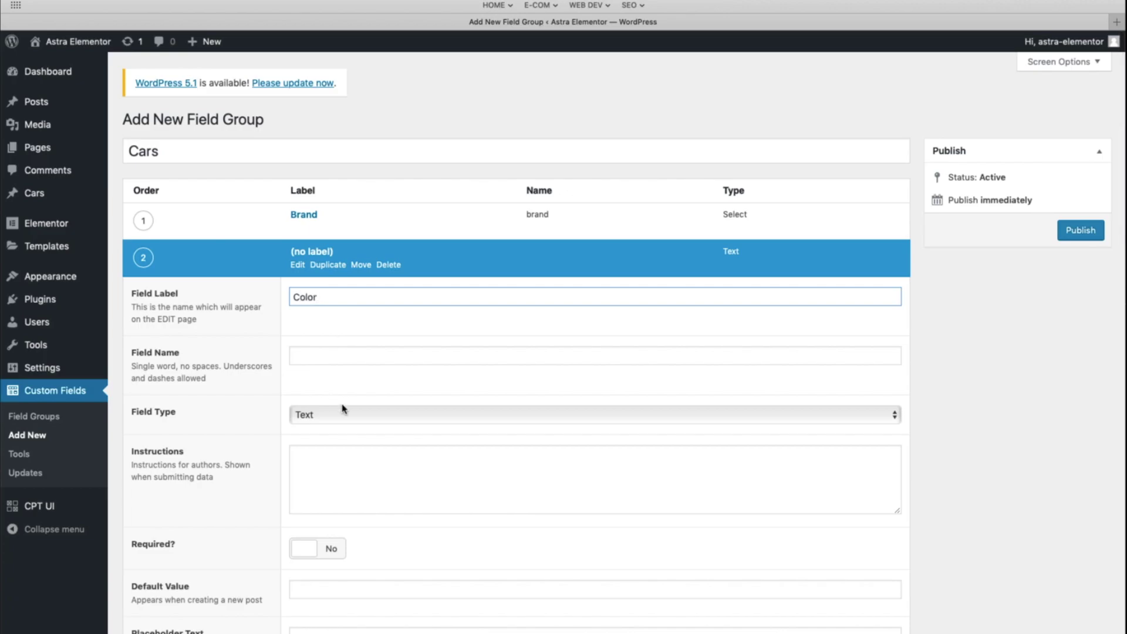
{"action": "scroll", "coordinate": [336, 402], "scroll_direction": "down", "scroll_amount": 3}
{"action": "left_click", "coordinate": [320, 233]}
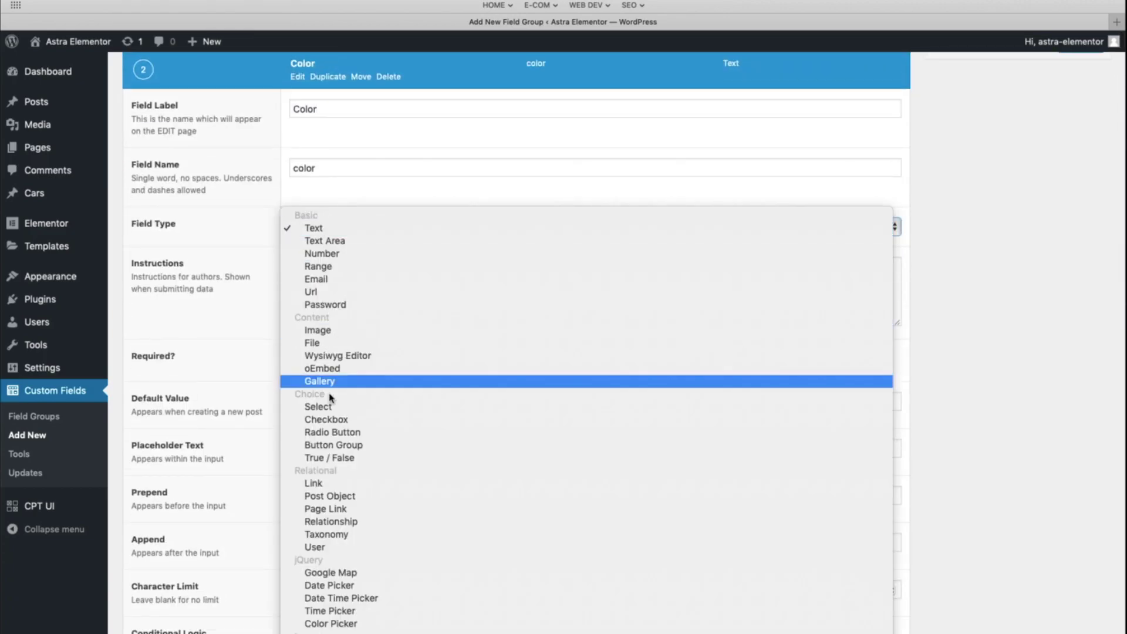
{"action": "left_click", "coordinate": [331, 410]}
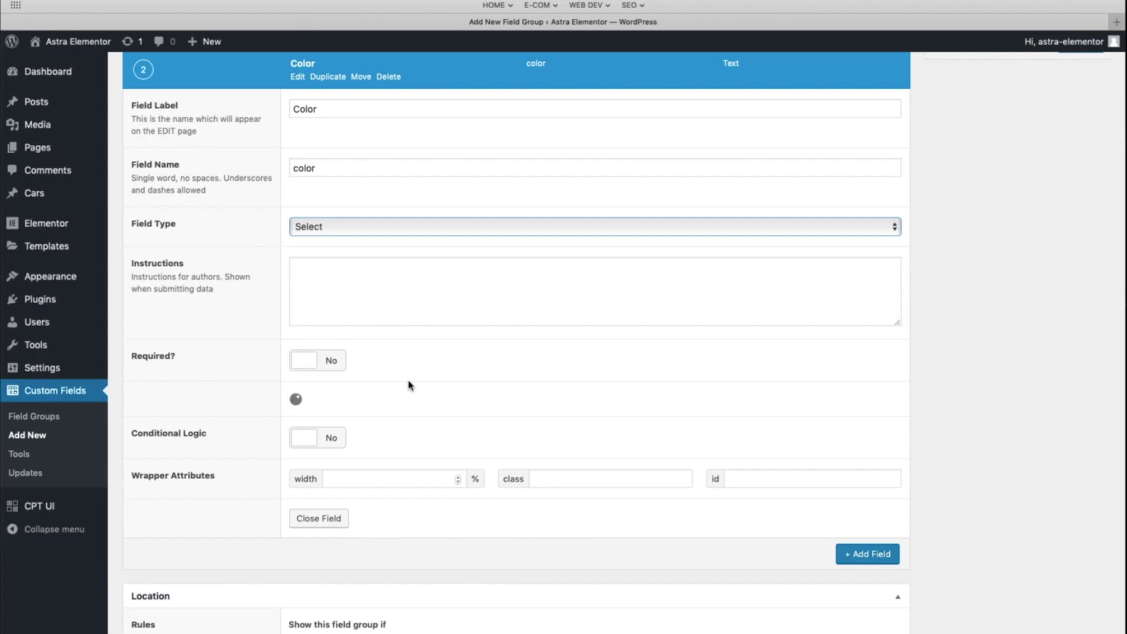
Enter the Color field's choices Brown, Purple, Red, Yellow, Blue and Green on separate lines
{"action": "scroll", "coordinate": [408, 385], "scroll_direction": "down", "scroll_amount": 3}
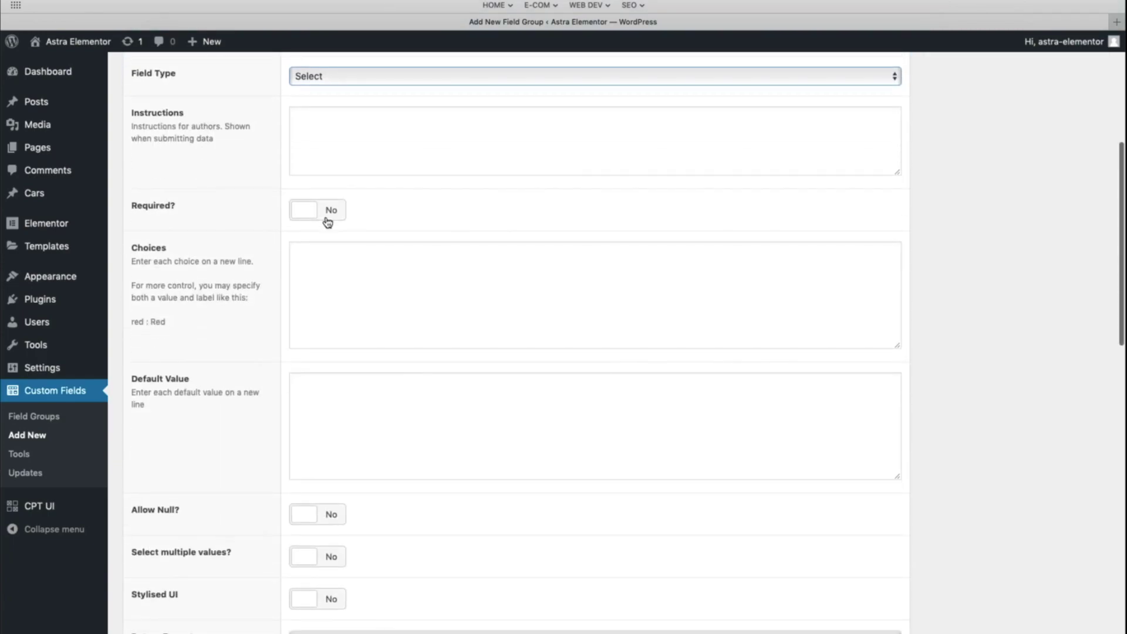
{"action": "left_click", "coordinate": [353, 272]}
{"action": "type", "text": "Bro"}
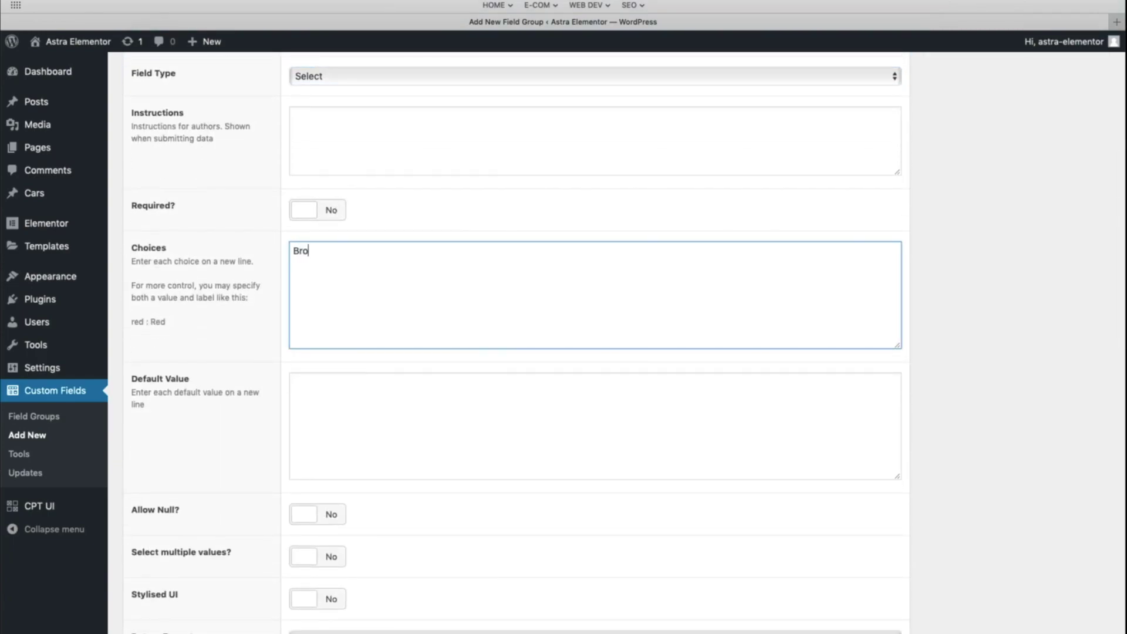
{"action": "type", "text": "wn Purple"}
{"action": "key", "text": "Return"}
{"action": "type", "text": "r"}
{"action": "key", "text": "BackSpace"}
{"action": "type", "text": "Red"}
{"action": "key", "text": "Return"}
{"action": "type", "text": "Yellow"}
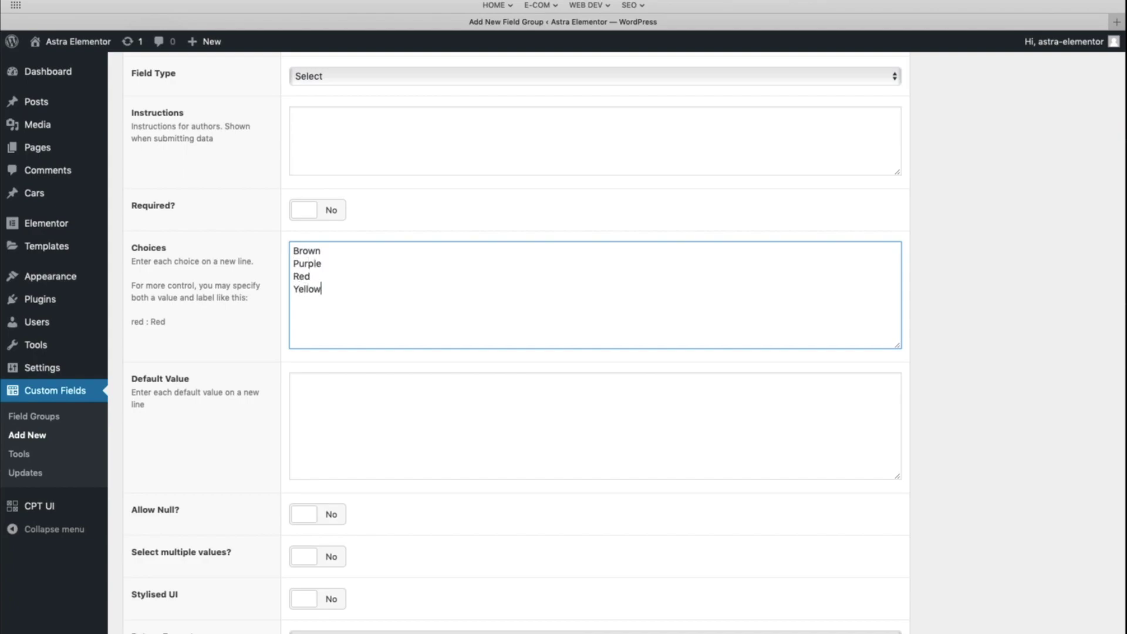
{"action": "key", "text": "Return"}
{"action": "type", "text": "Blue"}
{"action": "key", "text": "Return"}
{"action": "type", "text": "Green"}
{"action": "scroll", "coordinate": [352, 269], "scroll_direction": "up", "scroll_amount": 4}
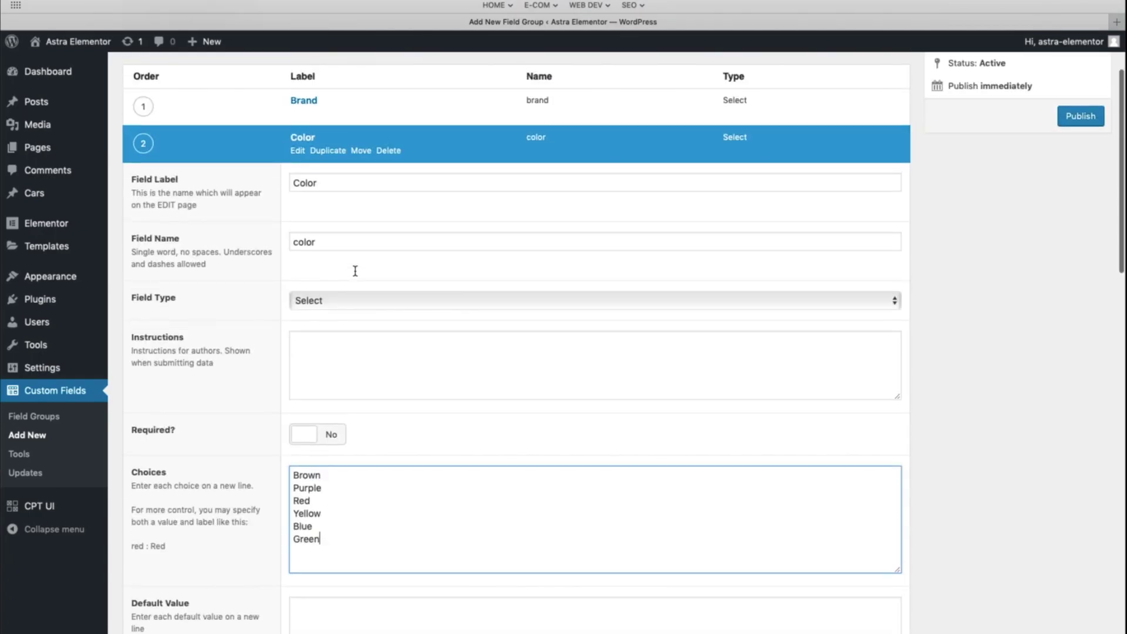
Collapse the Color field and add a third field labelled Date Manufacturing with field name date_manufacturing
{"action": "left_click", "coordinate": [297, 141]}
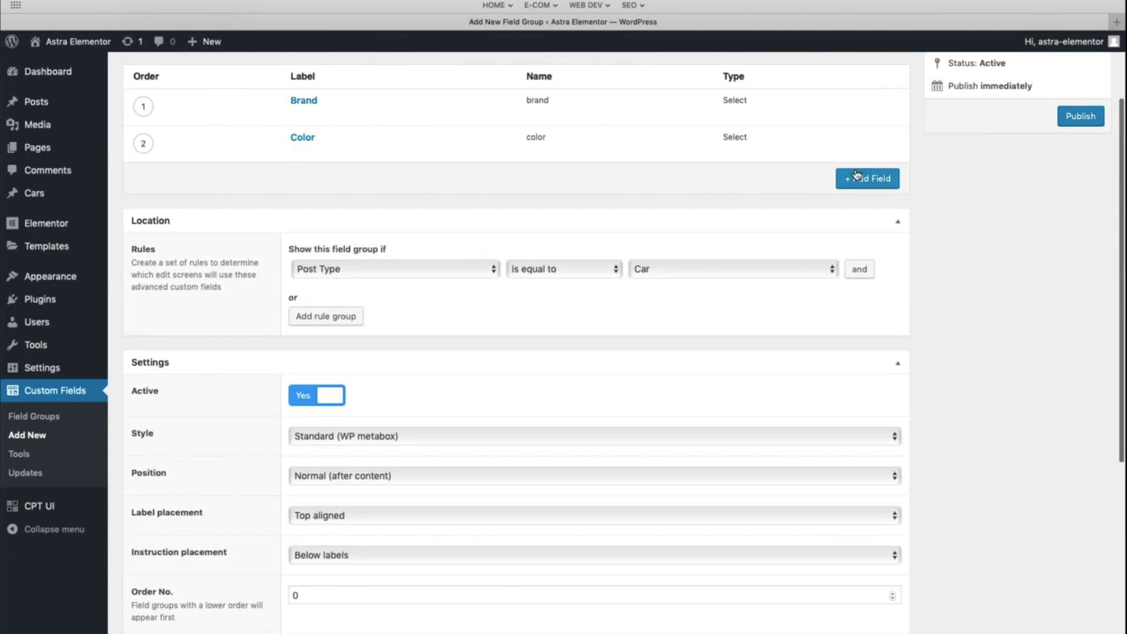
{"action": "left_click", "coordinate": [868, 177]}
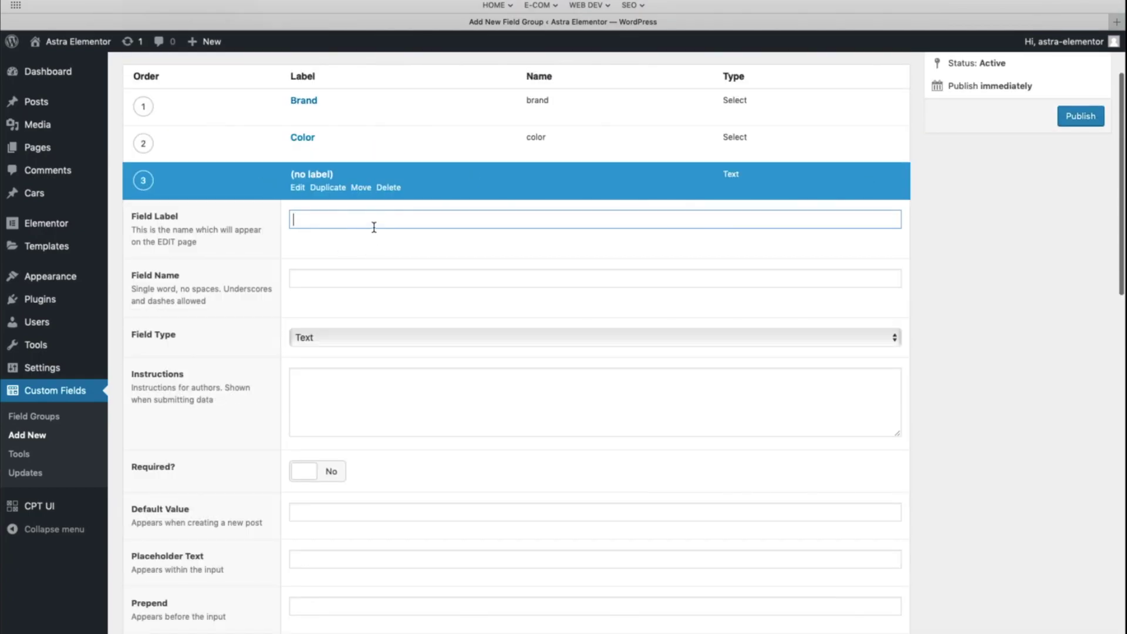
{"action": "type", "text": "Data"}
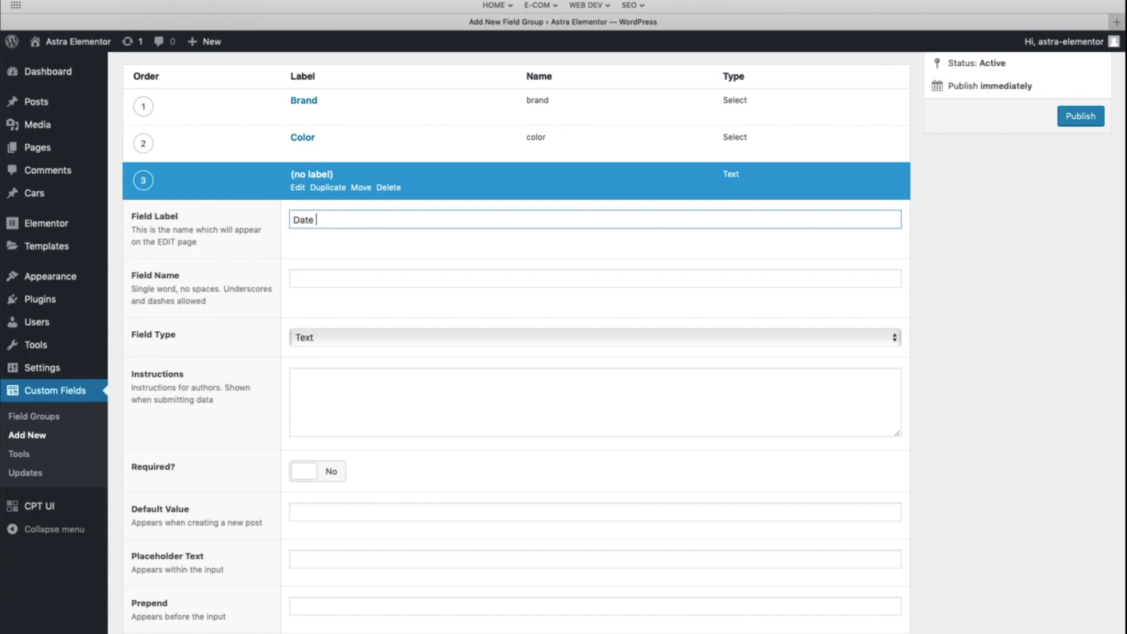
{"action": "type", "text": " Manufactur"}
{"action": "type", "text": "eing"}
{"action": "key", "text": "BackSpace"}
{"action": "key", "text": "BackSpace"}
{"action": "key", "text": "BackSpace"}
{"action": "key", "text": "BackSpace"}
{"action": "type", "text": "ing"}
{"action": "key", "text": "Tab"}
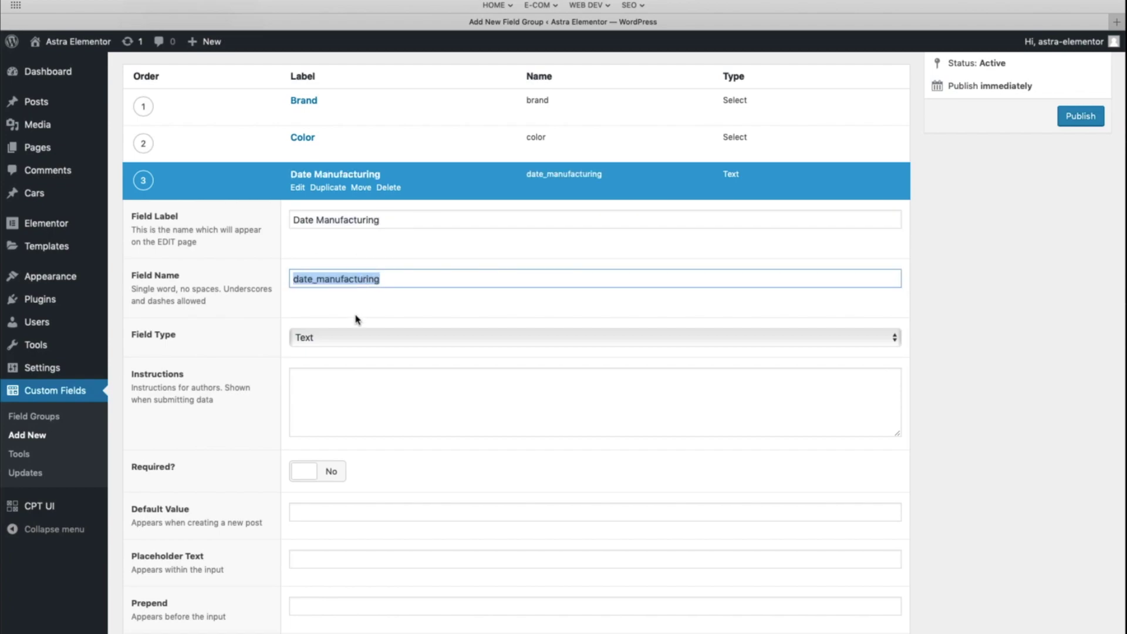
Set the Date Manufacturing field's type to Date Picker, keep its default date formats, and collapse the field
{"action": "left_click", "coordinate": [344, 341]}
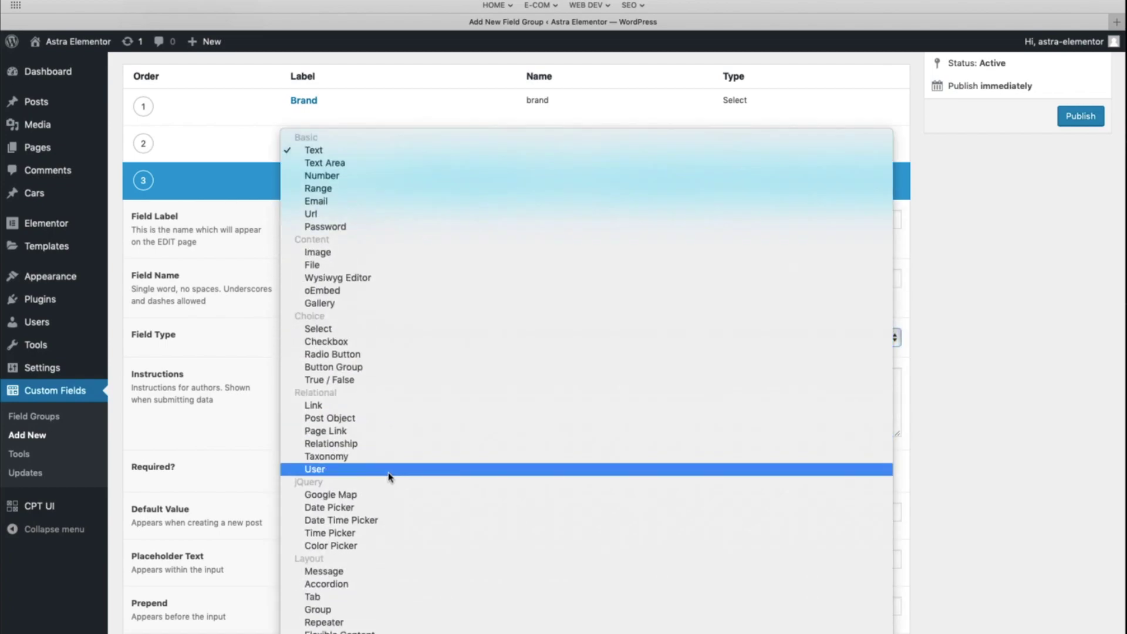
{"action": "left_click", "coordinate": [358, 508]}
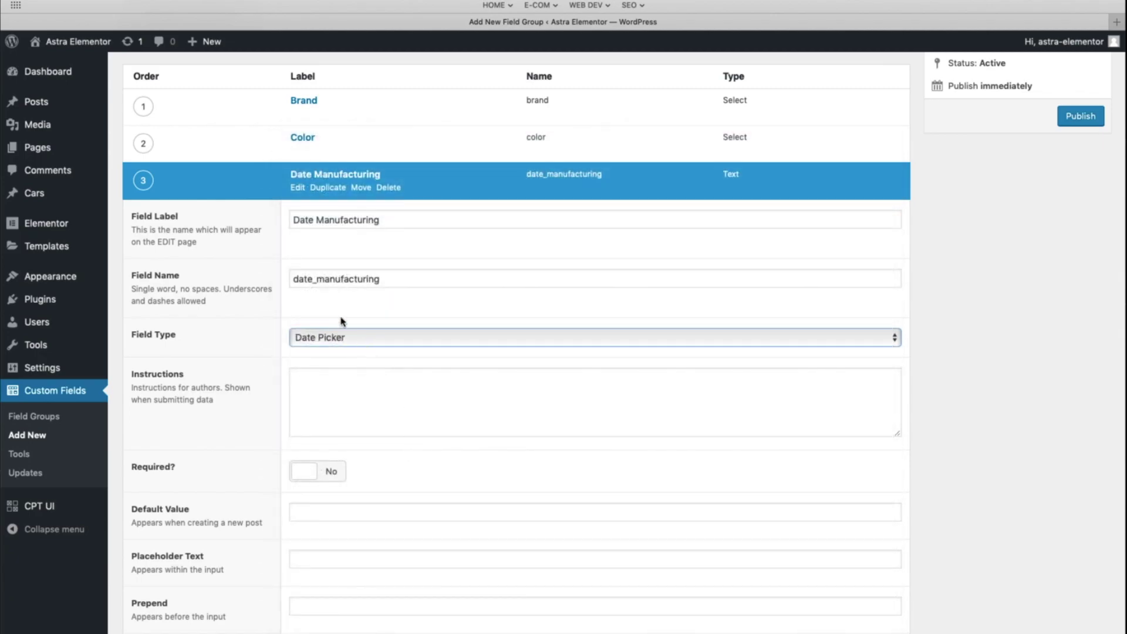
{"action": "scroll", "coordinate": [432, 385], "scroll_direction": "down", "scroll_amount": 1}
{"action": "scroll", "coordinate": [433, 389], "scroll_direction": "down", "scroll_amount": 5}
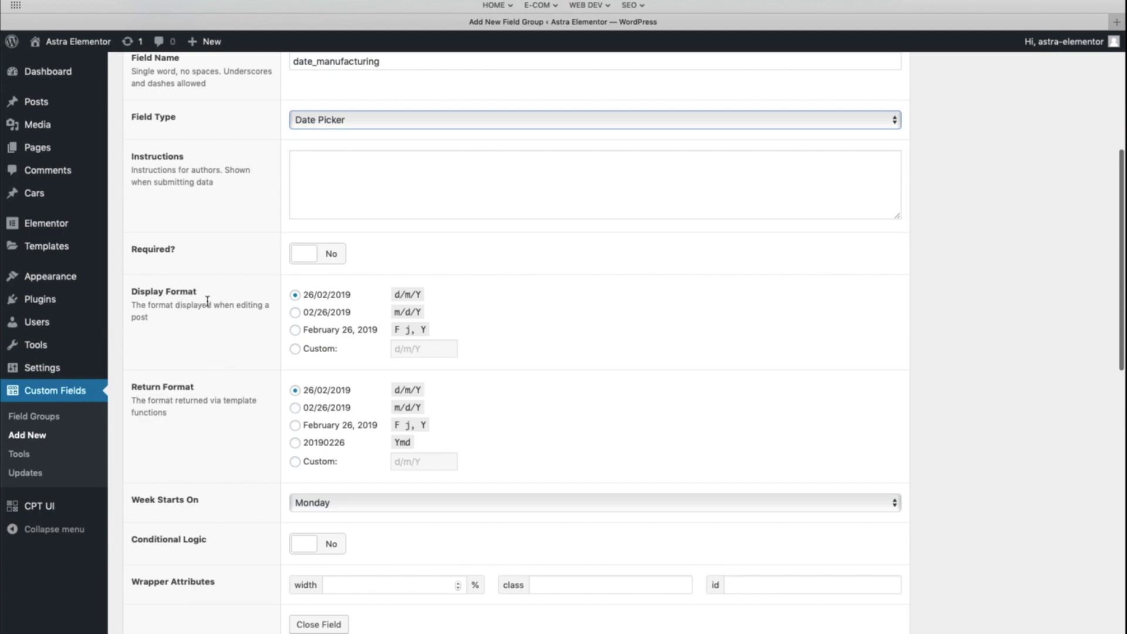
{"action": "scroll", "coordinate": [331, 374], "scroll_direction": "up", "scroll_amount": 4}
{"action": "scroll", "coordinate": [305, 214], "scroll_direction": "up", "scroll_amount": 3}
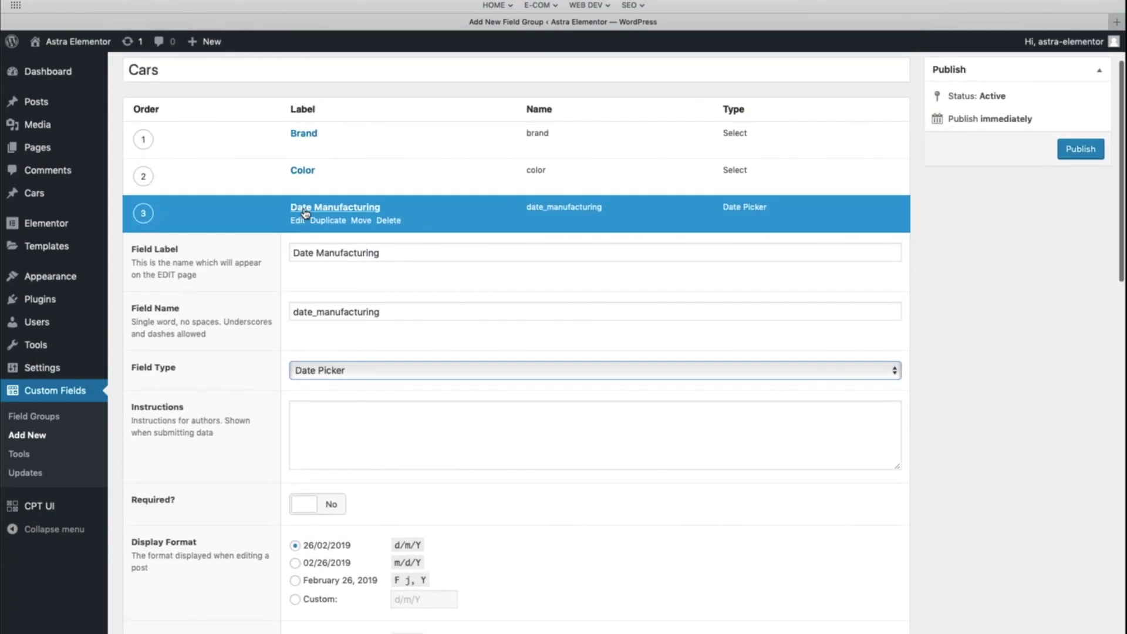
{"action": "left_click", "coordinate": [305, 212]}
Add a fourth field labelled Miles with field name miles and set its type to Number
{"action": "left_click", "coordinate": [867, 251]}
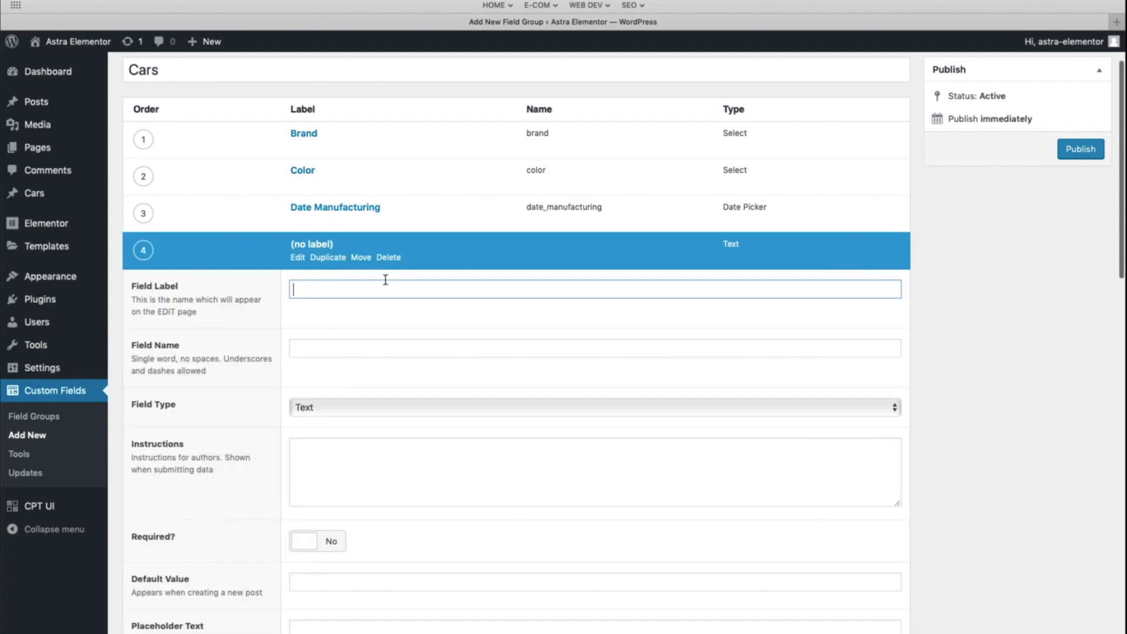
{"action": "type", "text": "Mileg"}
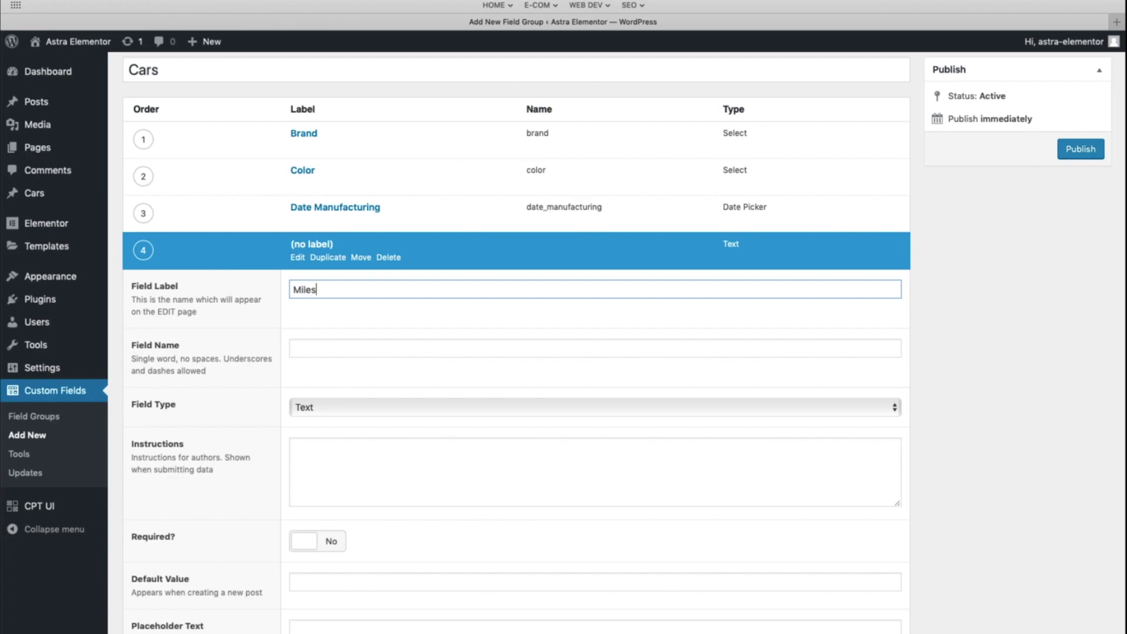
{"action": "scroll", "coordinate": [370, 284], "scroll_direction": "down", "scroll_amount": 1}
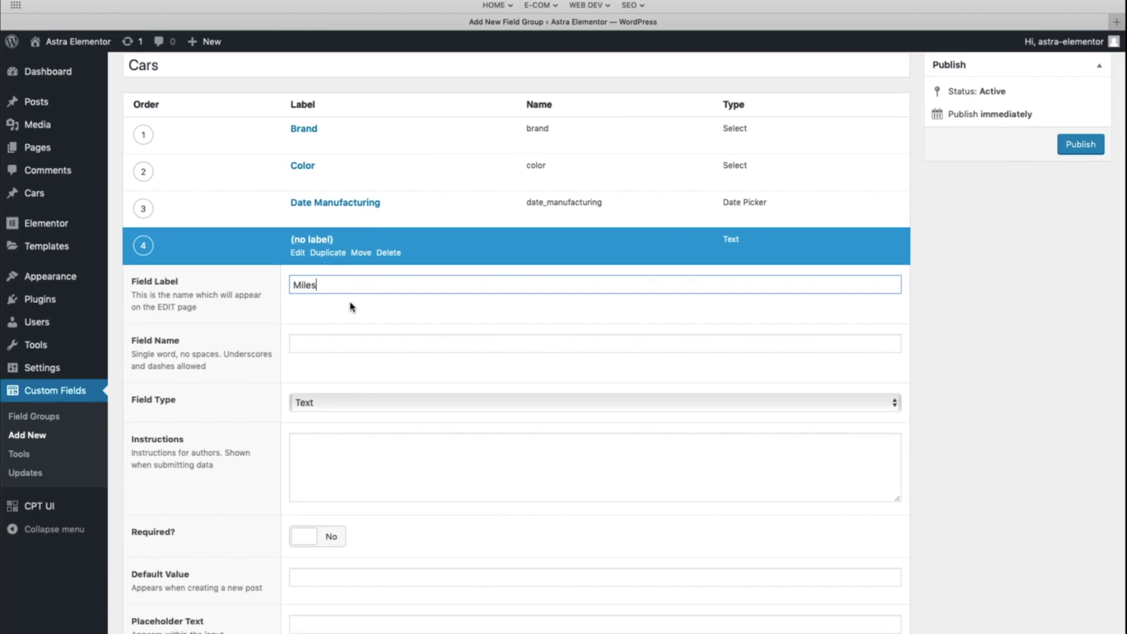
{"action": "scroll", "coordinate": [351, 306], "scroll_direction": "down", "scroll_amount": 3}
{"action": "left_click", "coordinate": [320, 231]}
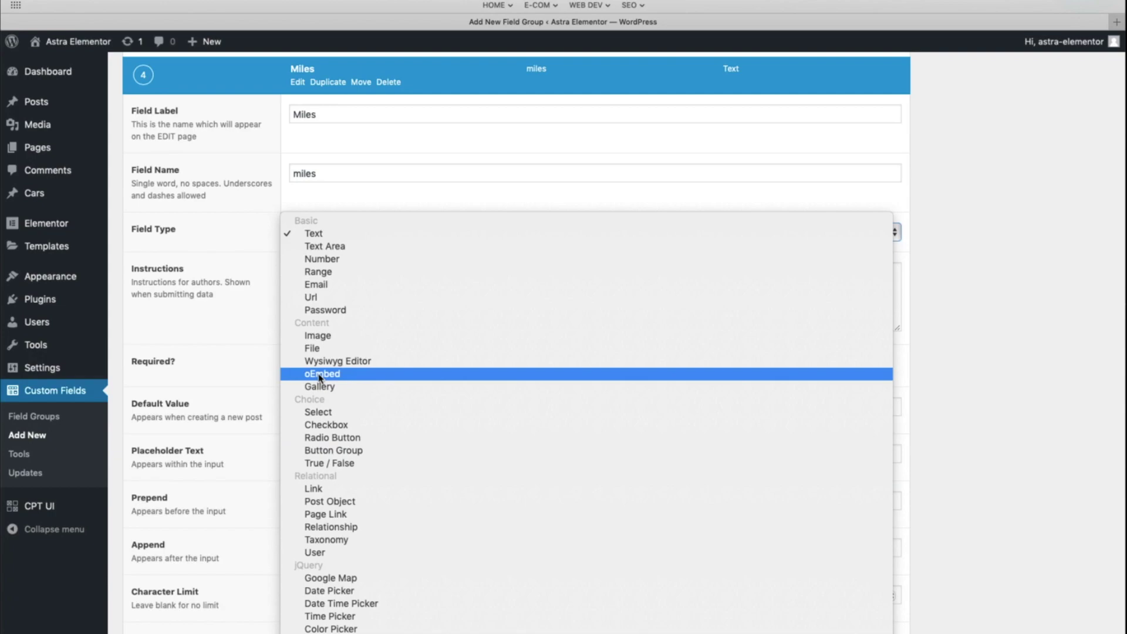
{"action": "left_click", "coordinate": [322, 258]}
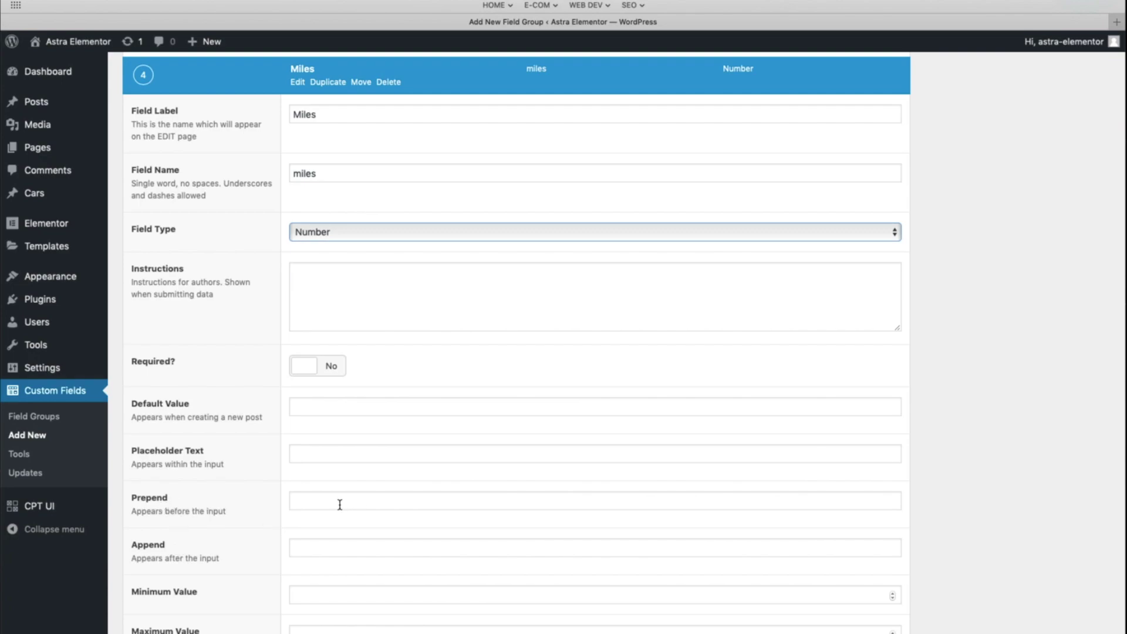
Set the Miles field's appended text to km and collapse the field
{"action": "left_click", "coordinate": [398, 504]}
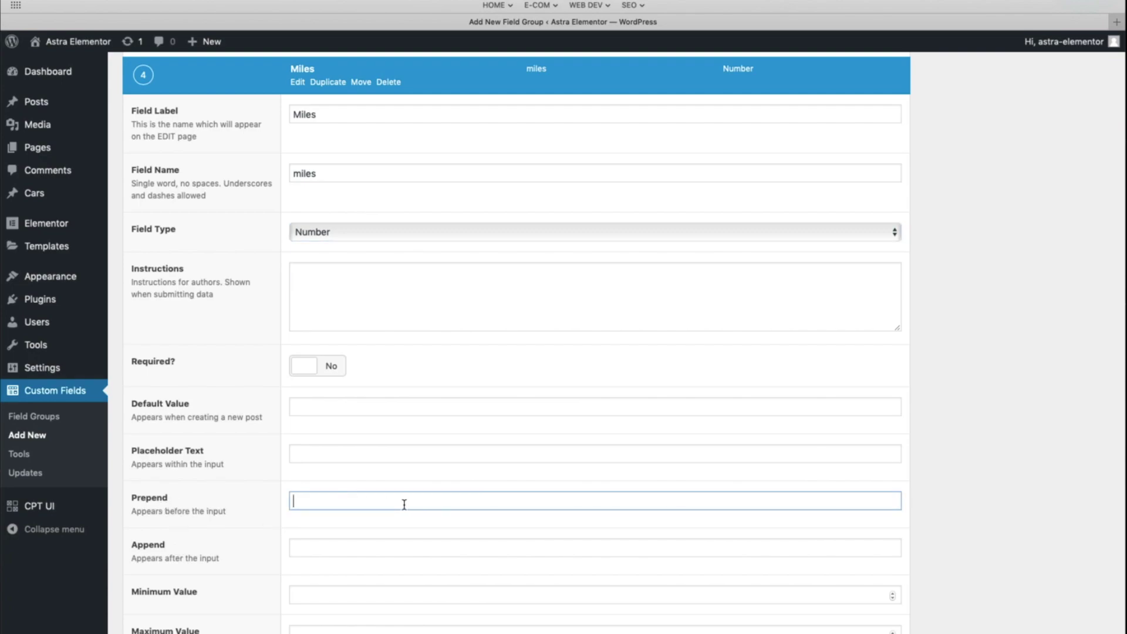
{"action": "key", "text": "Tab"}
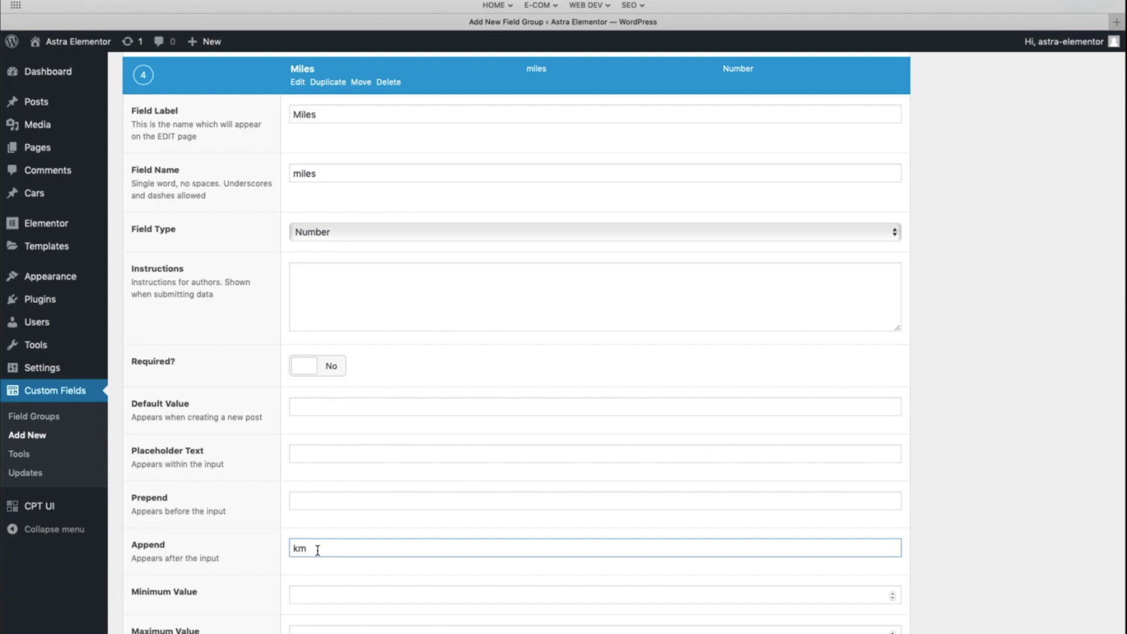
{"action": "scroll", "coordinate": [324, 552], "scroll_direction": "up", "scroll_amount": 3}
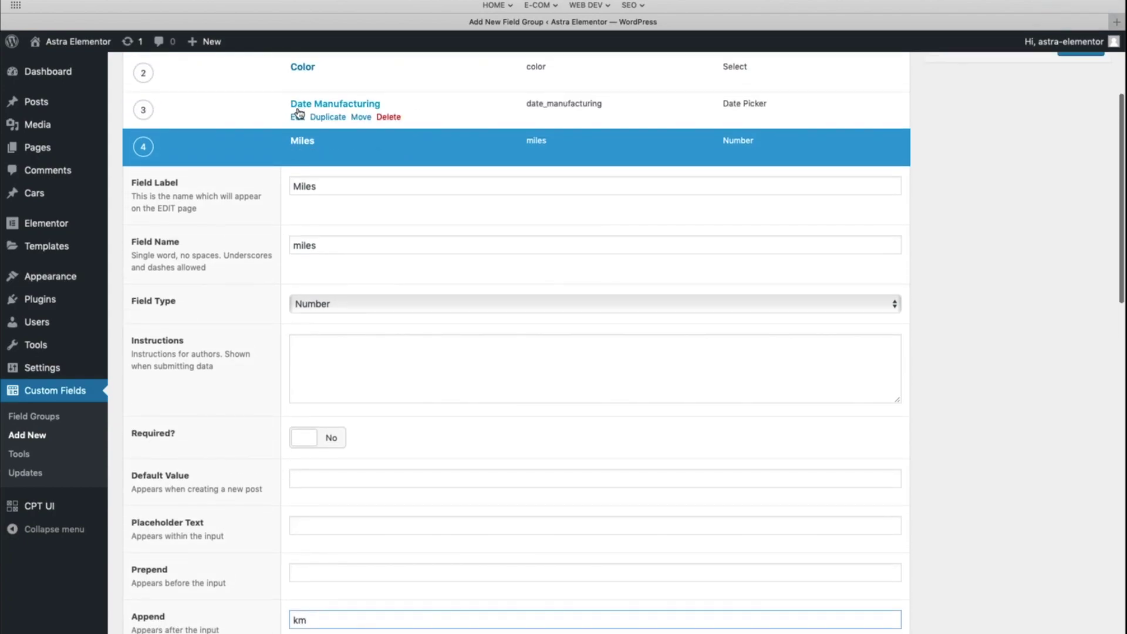
{"action": "left_click", "coordinate": [296, 145]}
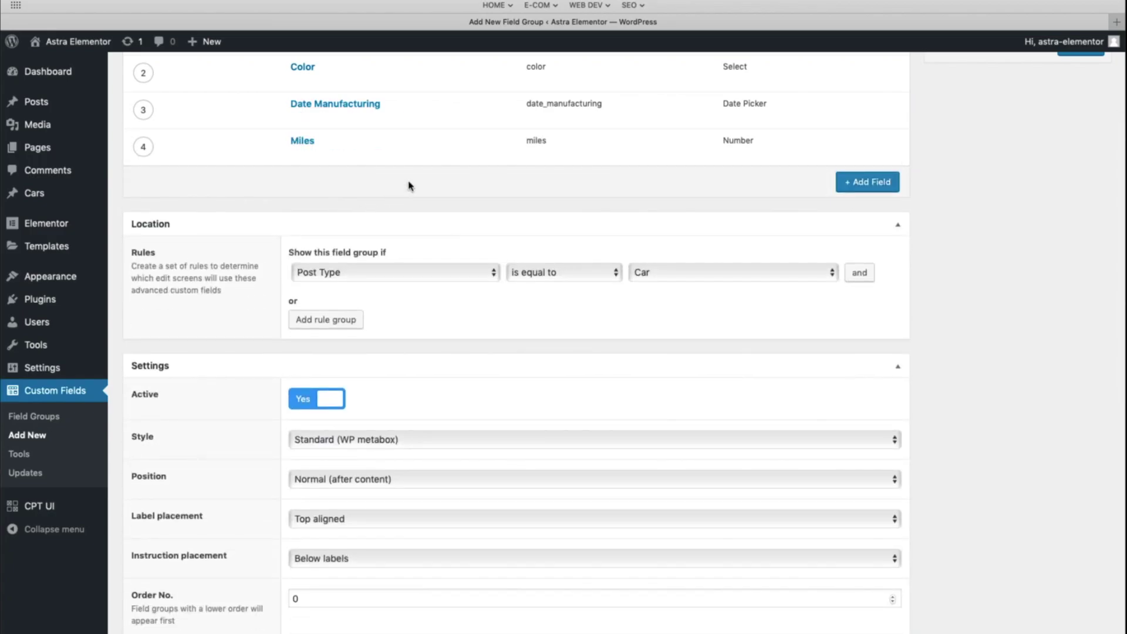
Add a fifth field labelled Price with field name price and set its type to Number
{"action": "left_click", "coordinate": [865, 182]}
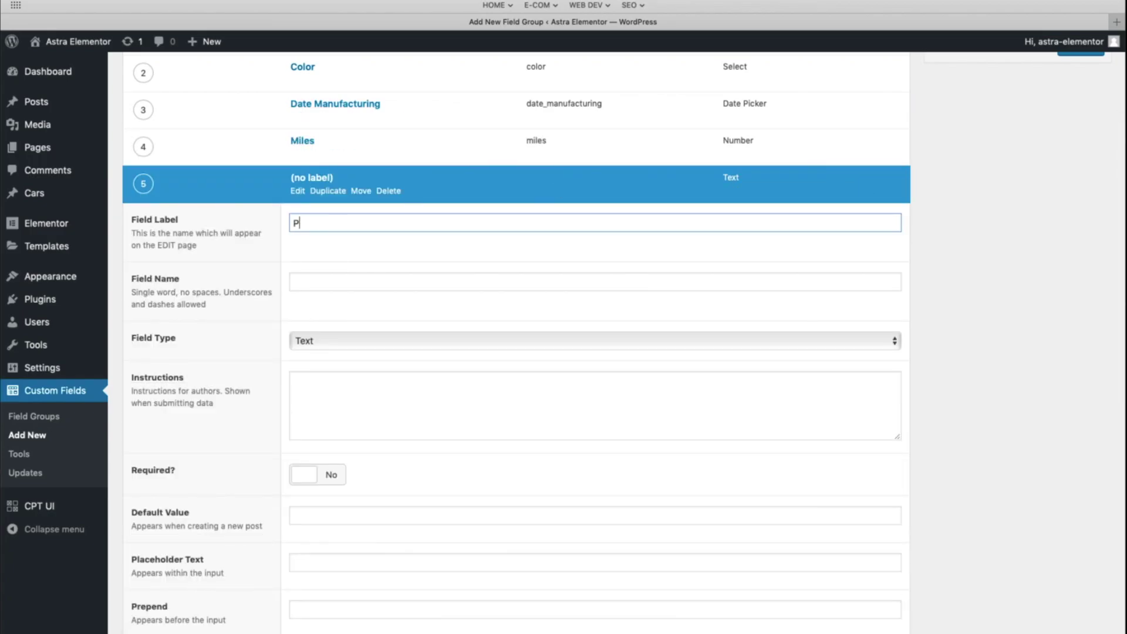
{"action": "key", "text": "Tab"}
{"action": "left_click", "coordinate": [326, 345]}
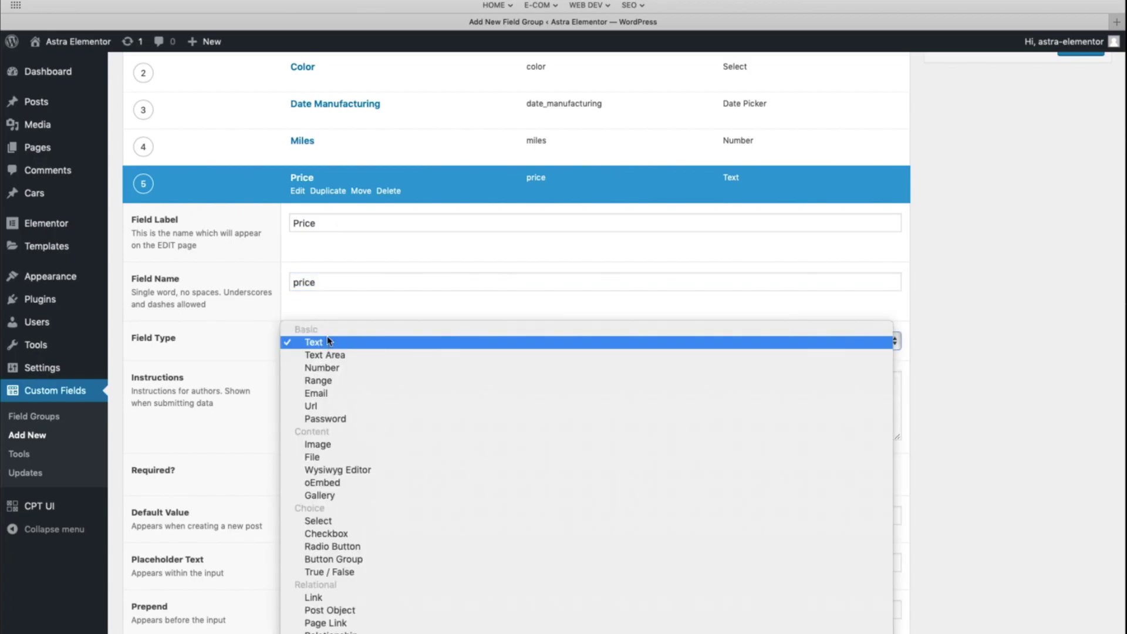
{"action": "left_click", "coordinate": [324, 367]}
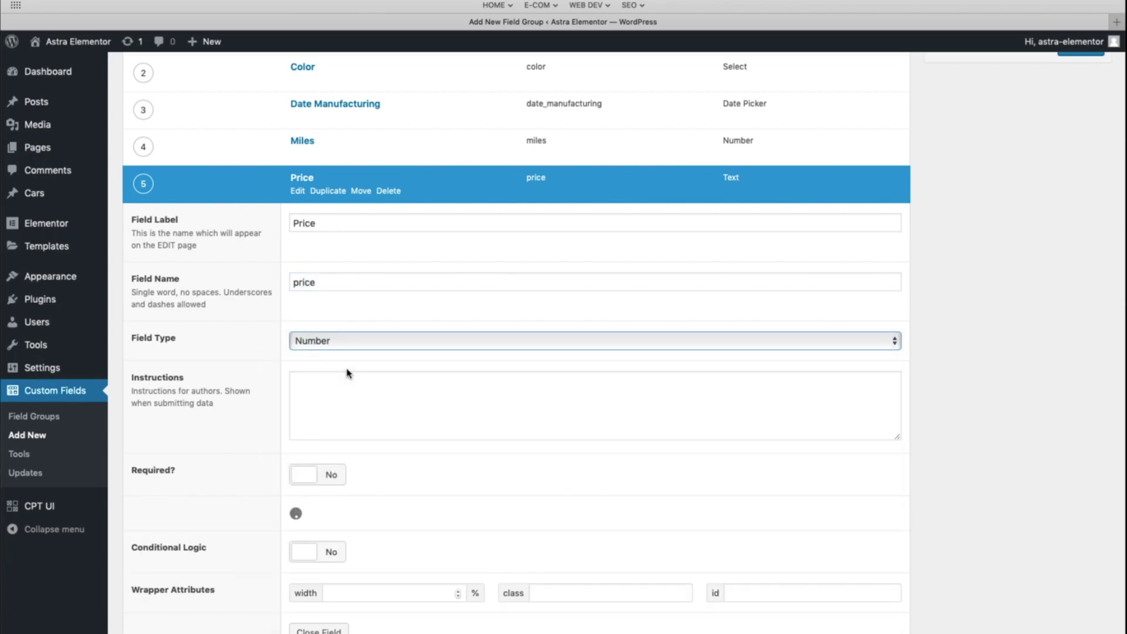
Set the Price field's prepended text to $ and collapse the field
{"action": "scroll", "coordinate": [346, 371], "scroll_direction": "down", "scroll_amount": 5}
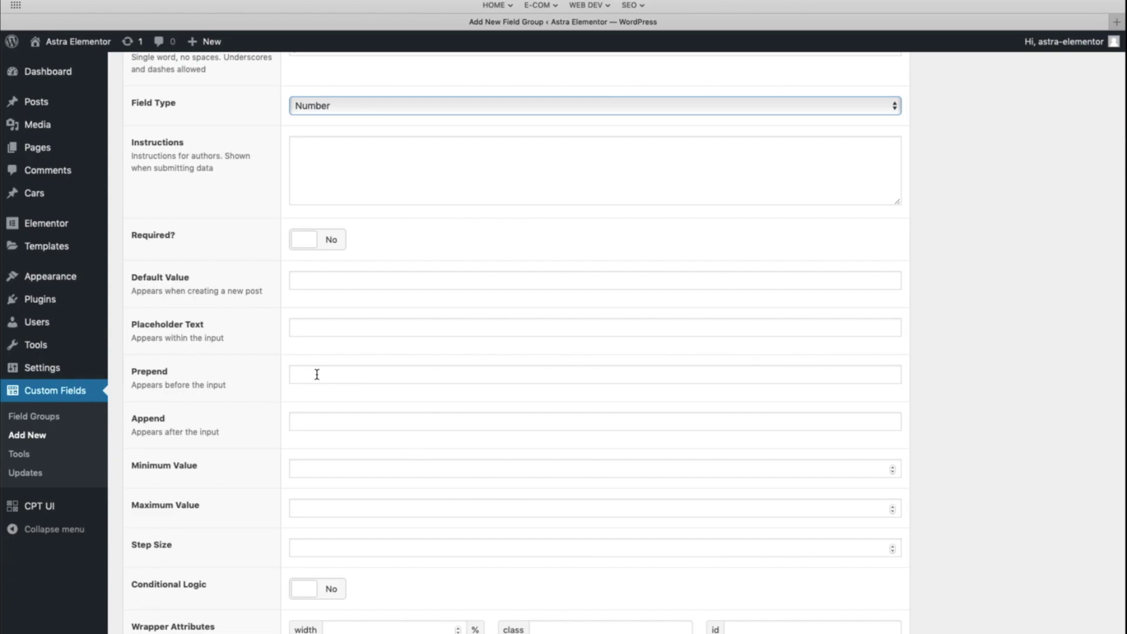
{"action": "left_click", "coordinate": [317, 374]}
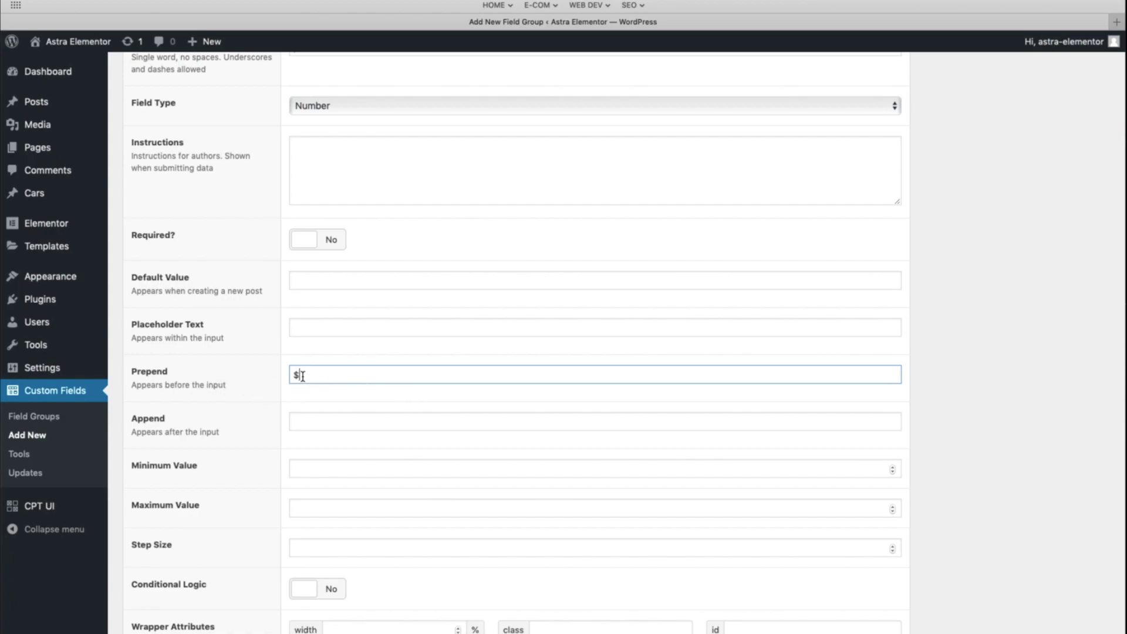
{"action": "scroll", "coordinate": [202, 388], "scroll_direction": "up", "scroll_amount": 5}
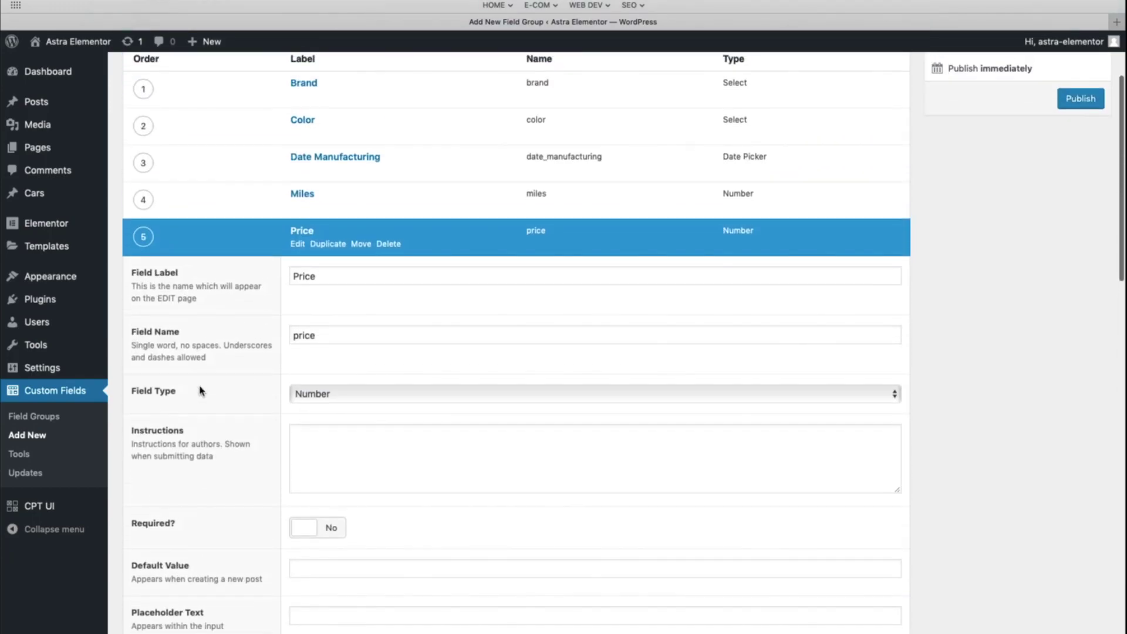
{"action": "left_click", "coordinate": [303, 252]}
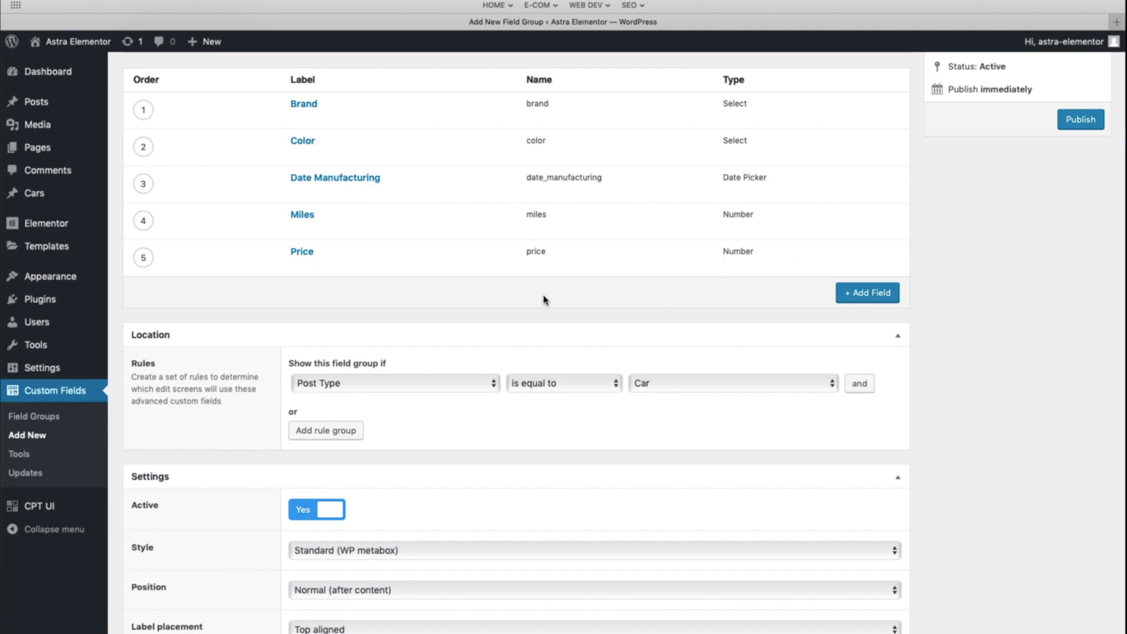
Add a sixth field labelled 4 x 4 with field name 4_x_4 and set its type to Select
{"action": "left_click", "coordinate": [858, 293]}
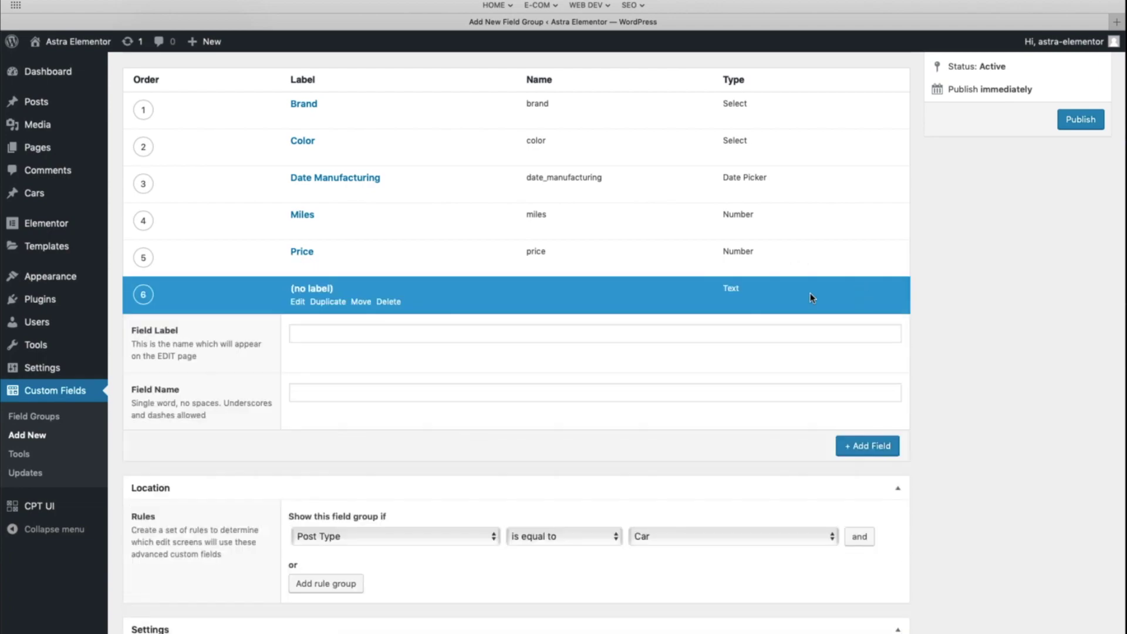
{"action": "left_click", "coordinate": [334, 333]}
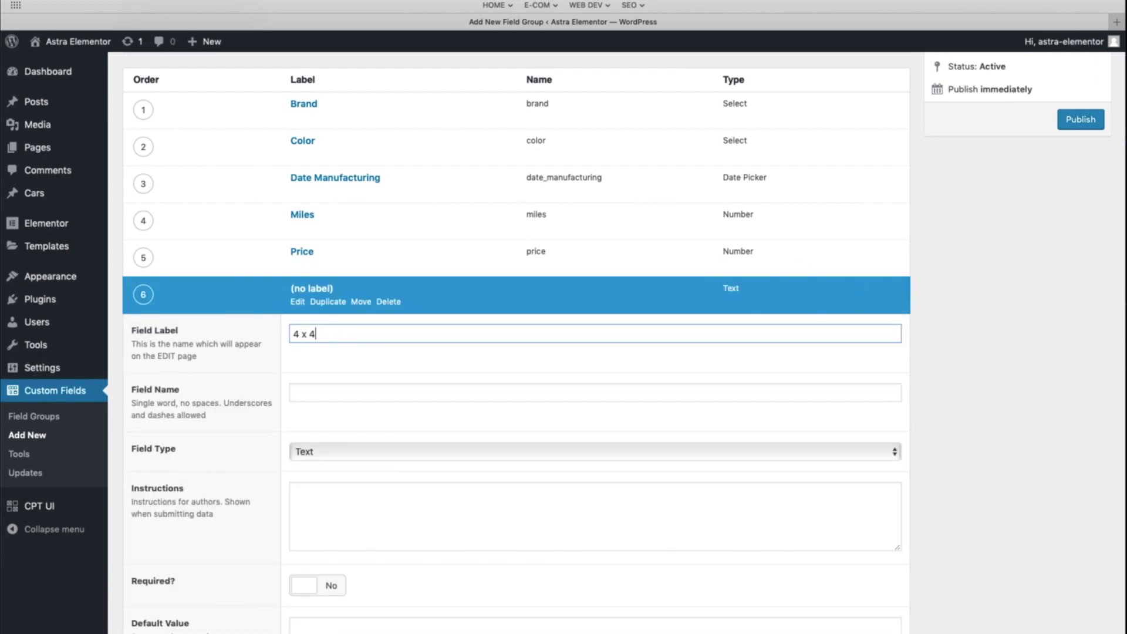
{"action": "scroll", "coordinate": [347, 339], "scroll_direction": "down", "scroll_amount": 3}
{"action": "left_click", "coordinate": [327, 305]}
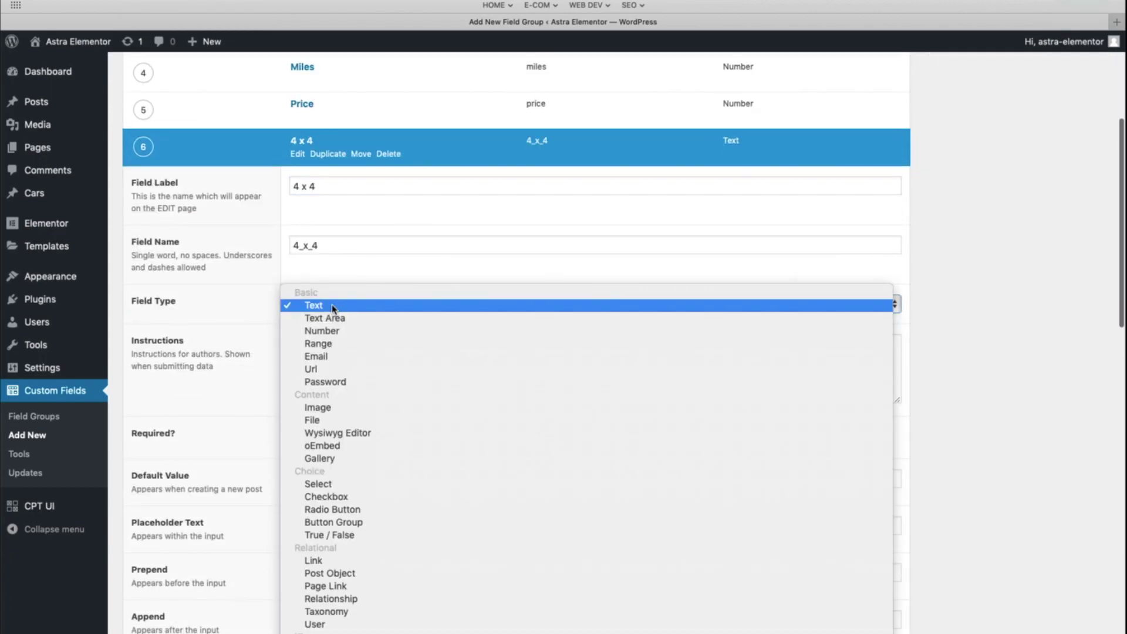
{"action": "left_click", "coordinate": [337, 484]}
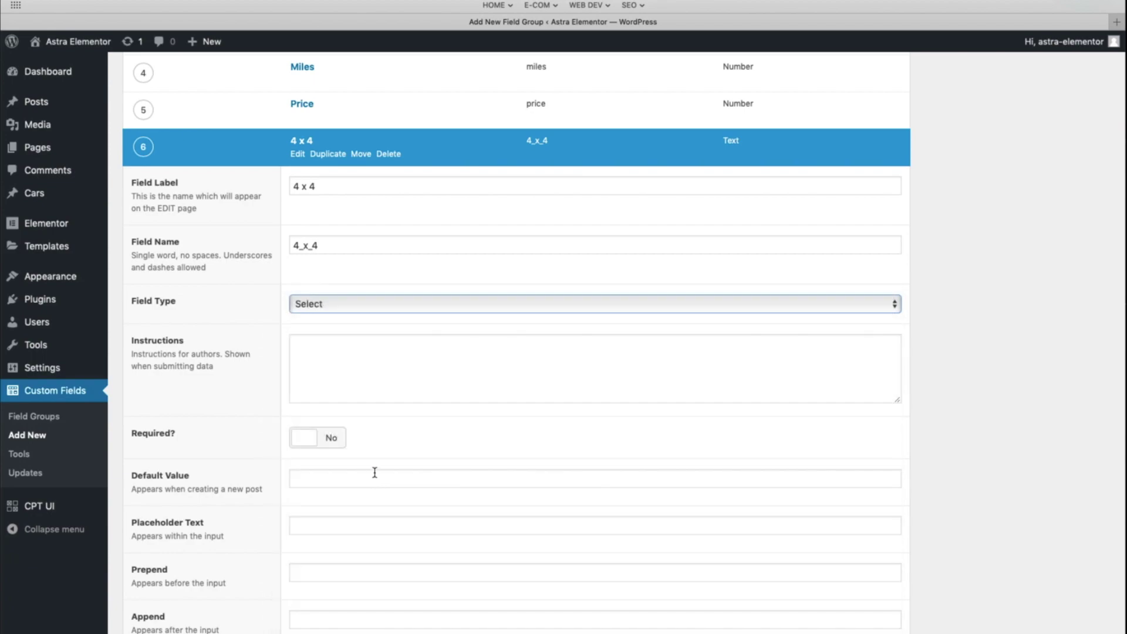
Enter the 4 x 4 field's choices Yes and No on separate lines, and collapse the field
{"action": "scroll", "coordinate": [376, 476], "scroll_direction": "down", "scroll_amount": 3}
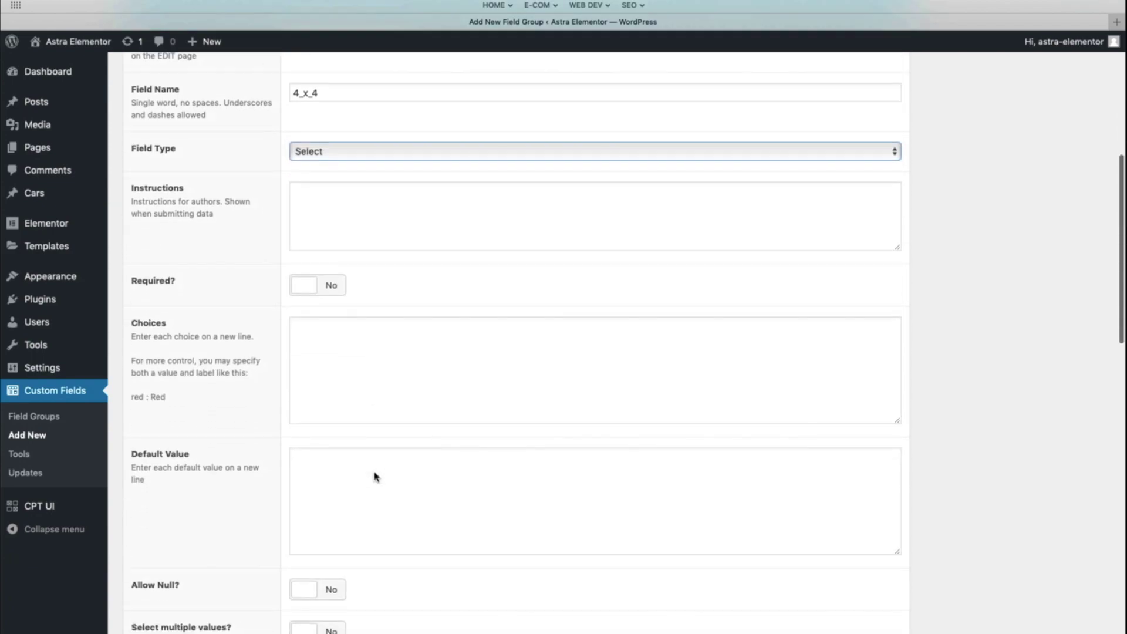
{"action": "left_click", "coordinate": [369, 360]}
{"action": "type", "text": "Yes"}
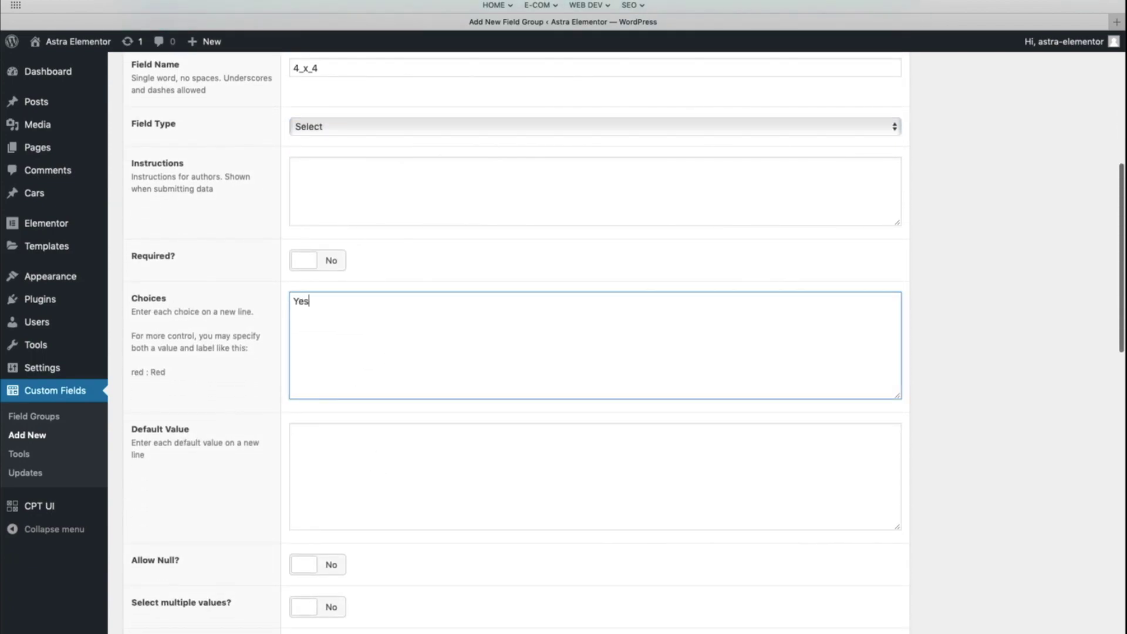
{"action": "key", "text": "Return"}
{"action": "scroll", "coordinate": [382, 352], "scroll_direction": "up", "scroll_amount": 3}
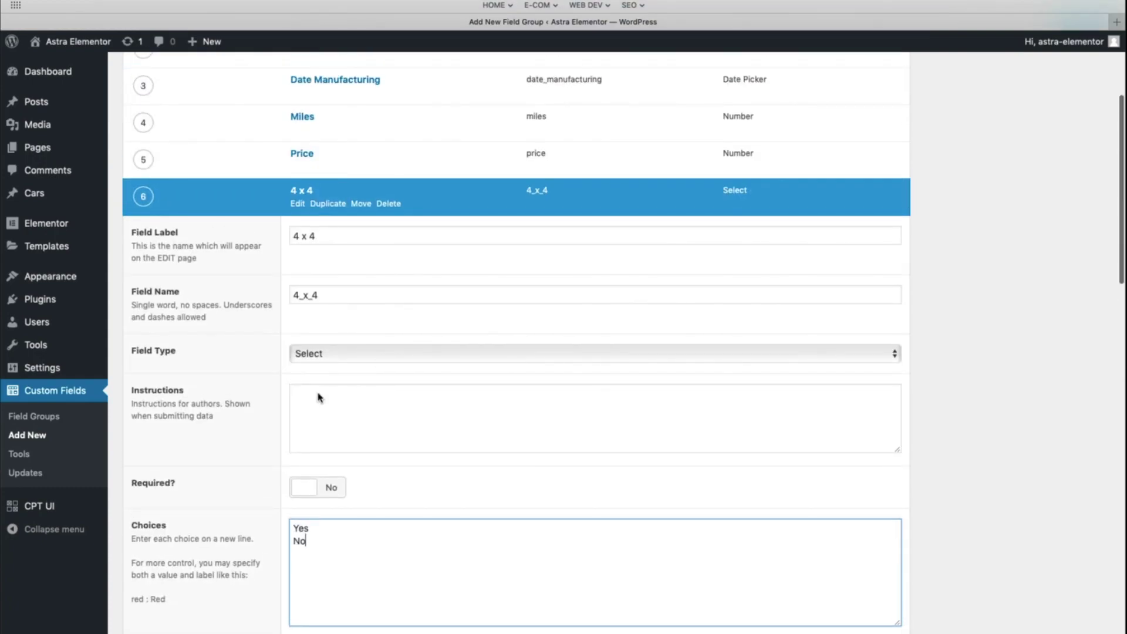
{"action": "left_click", "coordinate": [300, 192]}
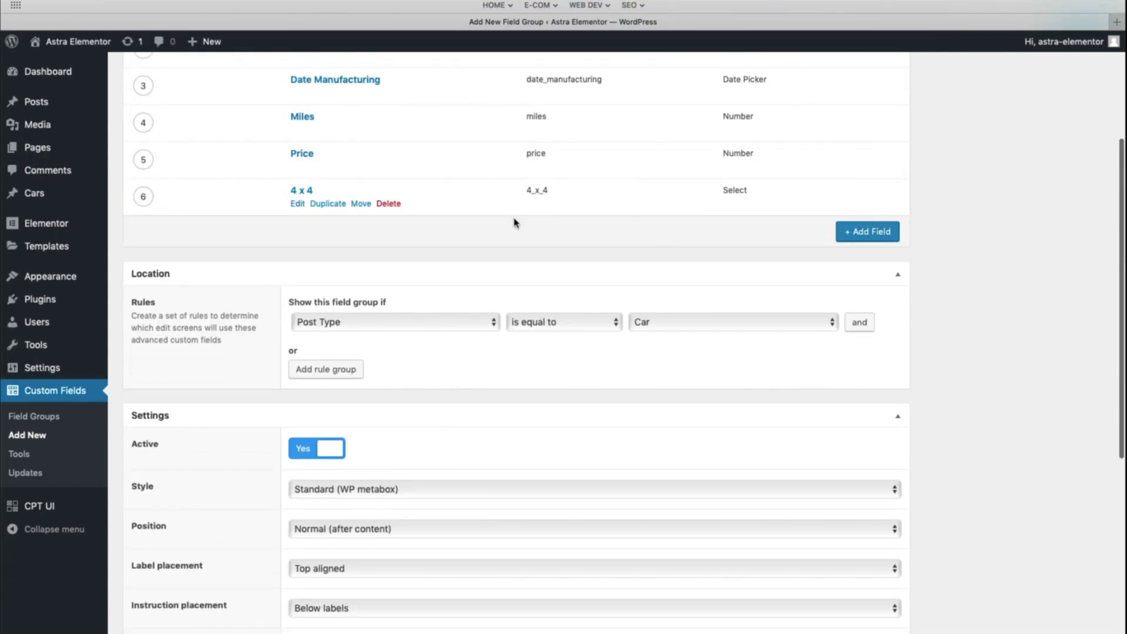
Add a seventh field labelled Windows with field name windows and set its type to Checkbox
{"action": "left_click", "coordinate": [868, 232]}
{"action": "type", "text": "Wind"}
{"action": "left_click", "coordinate": [329, 333]}
{"action": "left_click", "coordinate": [356, 388]}
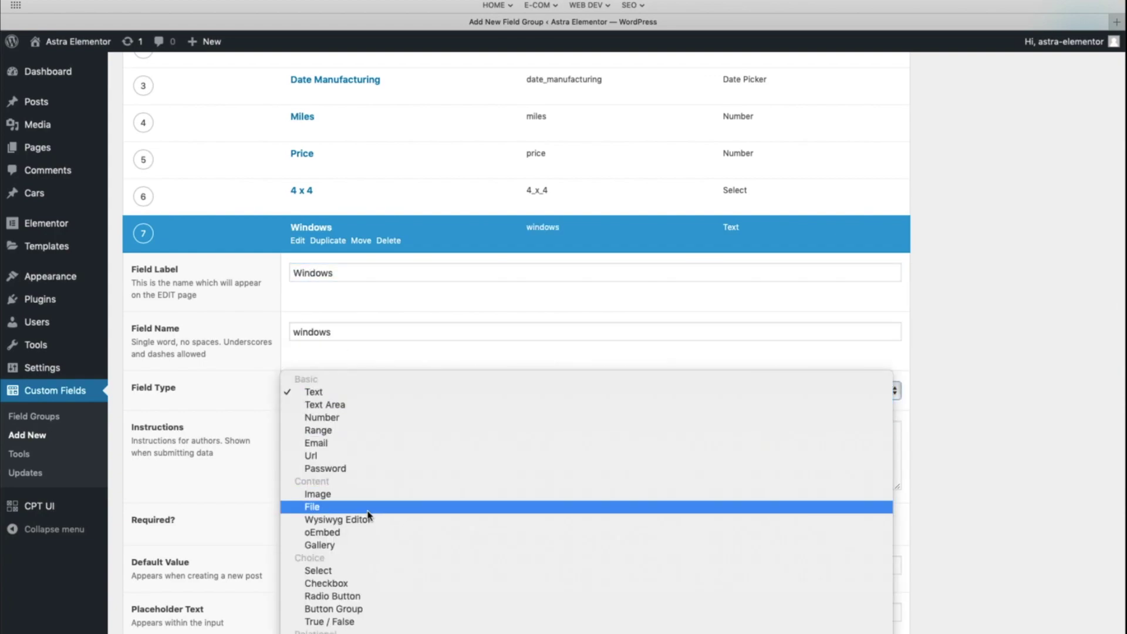
{"action": "left_click", "coordinate": [360, 581]}
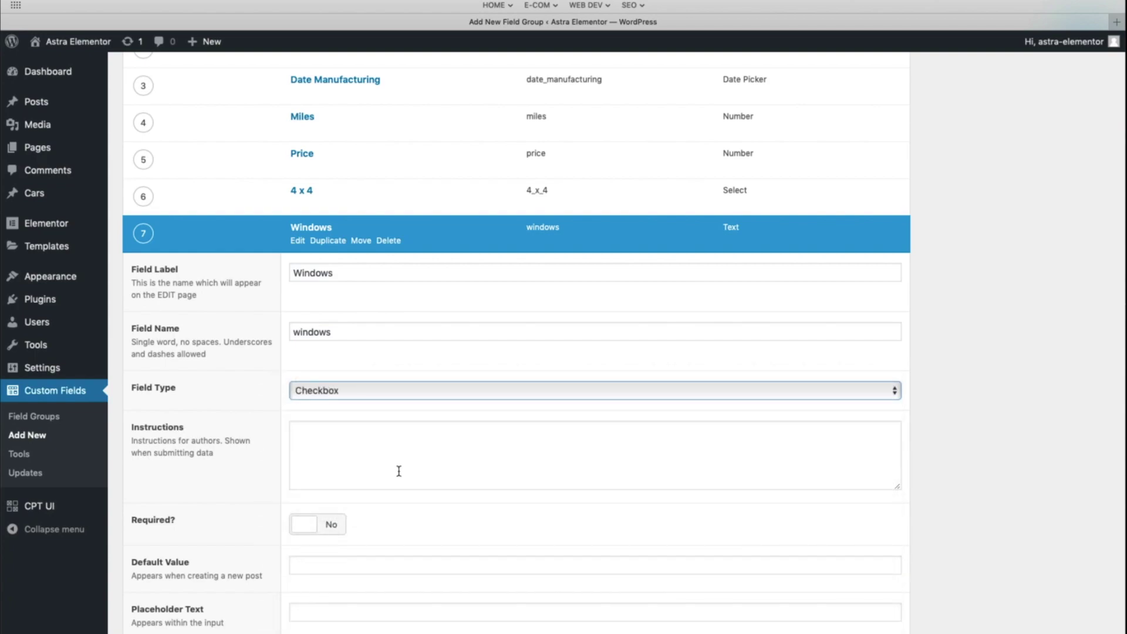
{"action": "scroll", "coordinate": [394, 467], "scroll_direction": "down", "scroll_amount": 5}
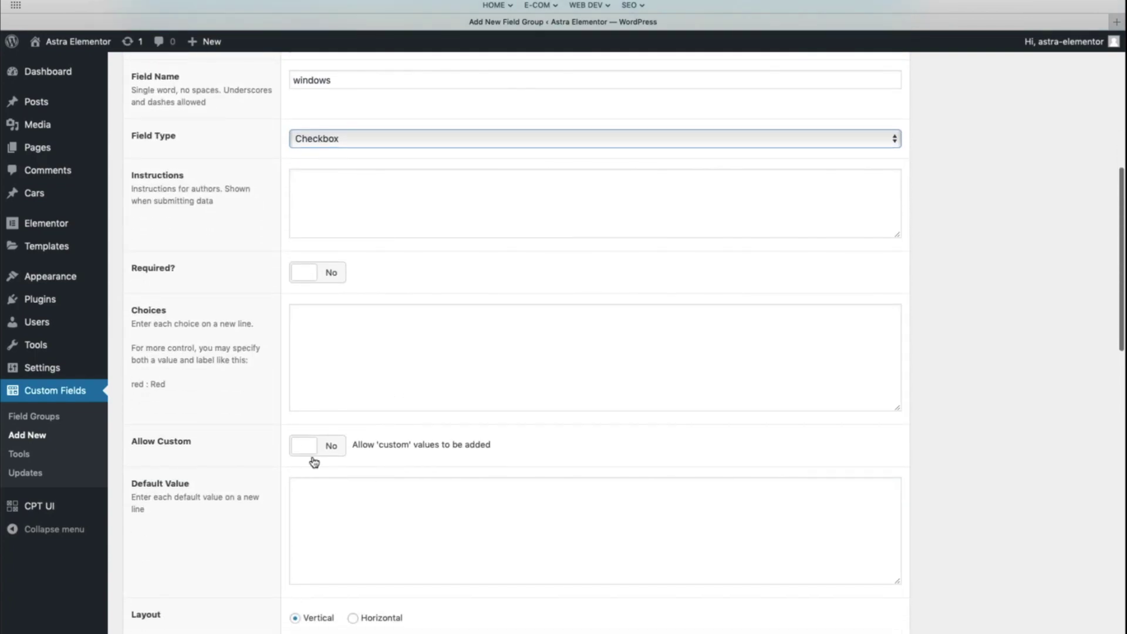
Enter the Windows field's choices 1, 2, 3, 4, 5 and 6 on separate lines, and collapse the field
{"action": "left_click", "coordinate": [344, 336]}
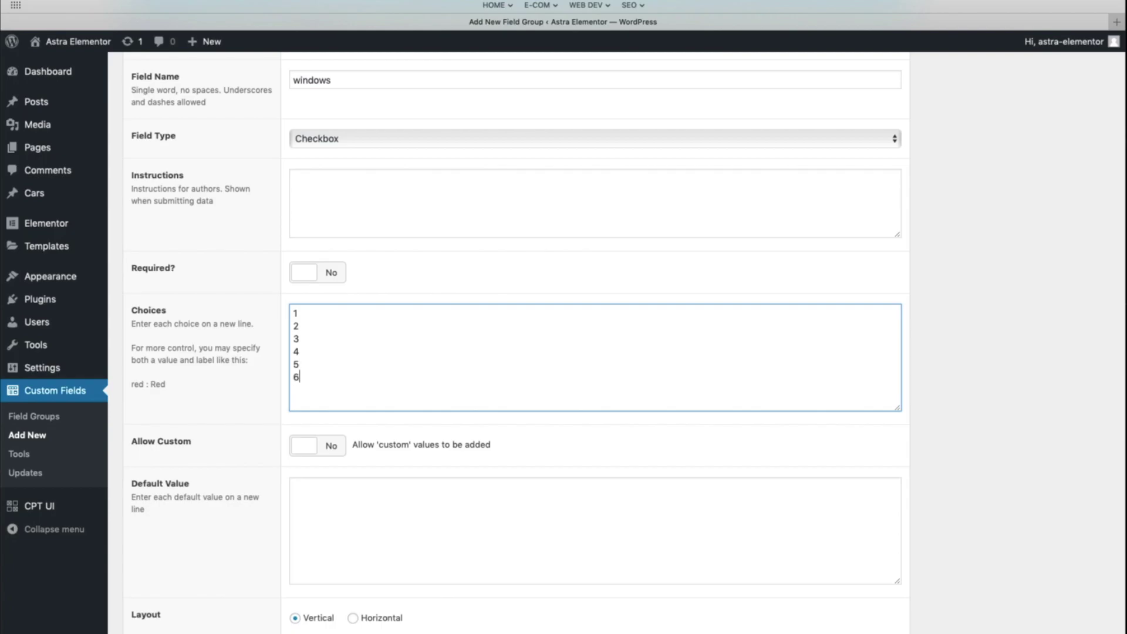
{"action": "scroll", "coordinate": [449, 369], "scroll_direction": "up", "scroll_amount": 2}
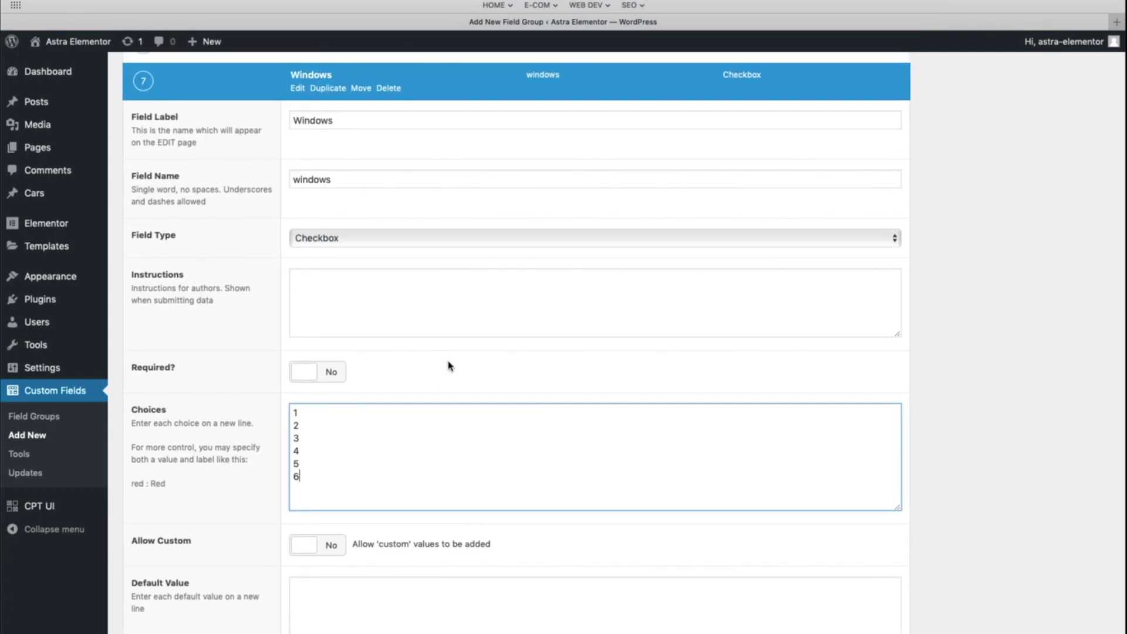
{"action": "left_click", "coordinate": [311, 75]}
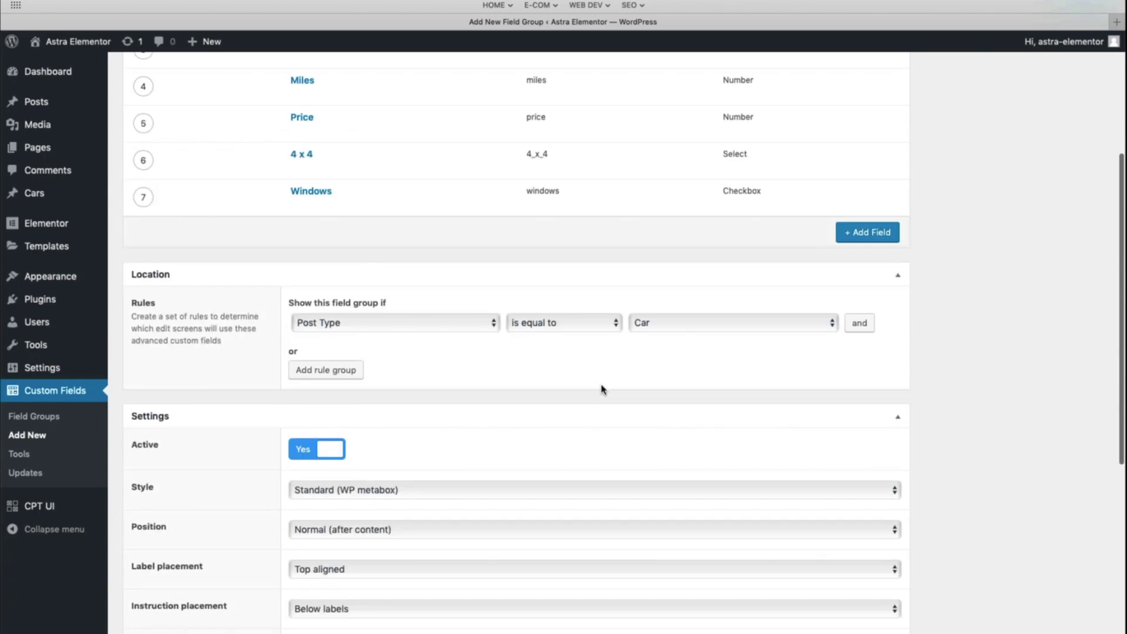
Publish the Cars field group and open a new Car entry
{"action": "scroll", "coordinate": [606, 387], "scroll_direction": "up", "scroll_amount": 2}
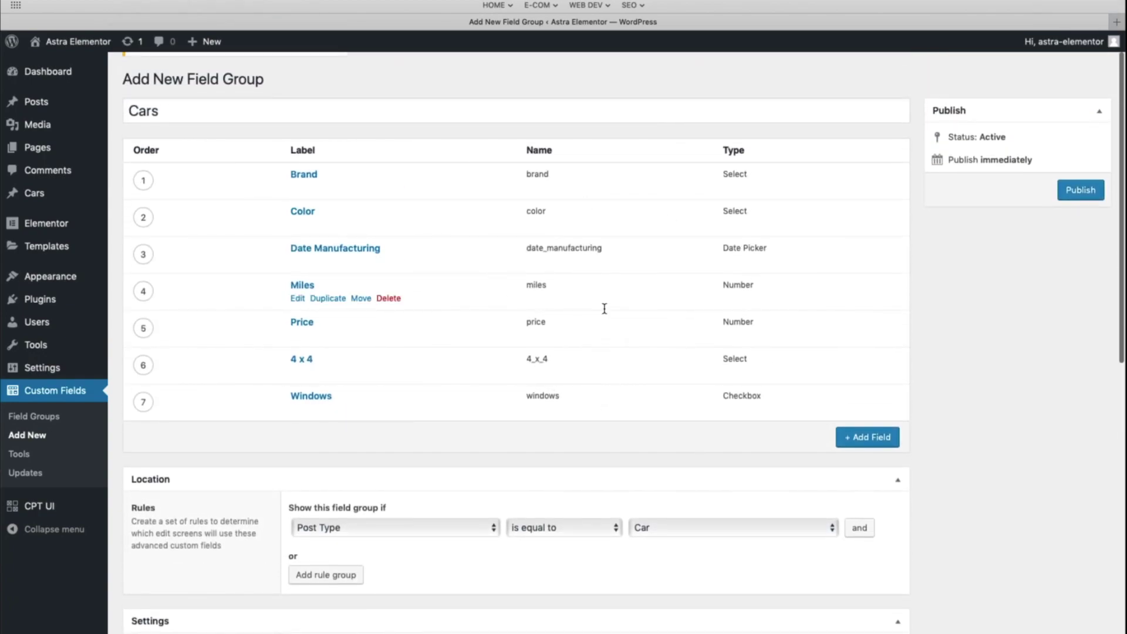
{"action": "left_click", "coordinate": [1083, 189]}
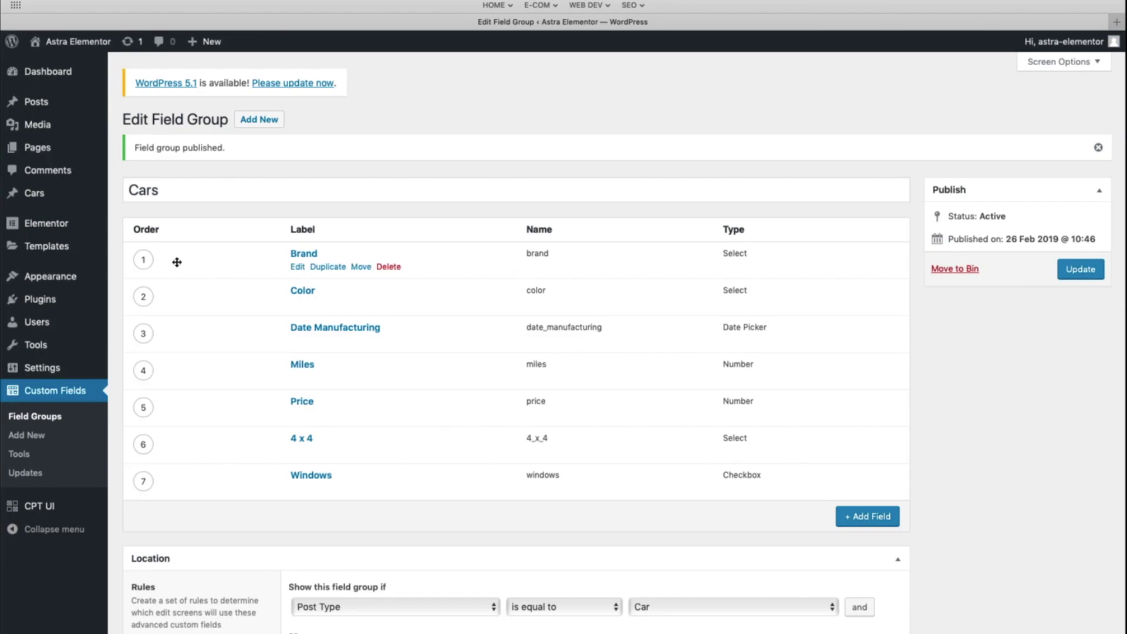
{"action": "mouse_move", "coordinate": [16, 197]}
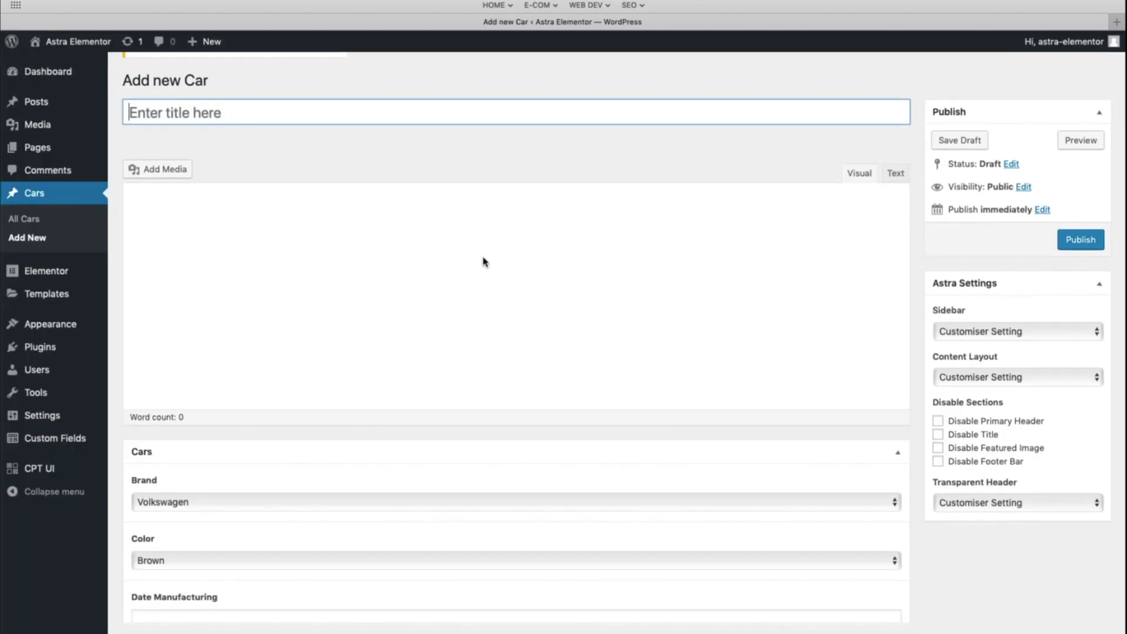
In the new car's custom fields, keep Volkswagen as the Brand and set the Color to Blue
{"action": "scroll", "coordinate": [483, 261], "scroll_direction": "down", "scroll_amount": 5}
{"action": "scroll", "coordinate": [483, 261], "scroll_direction": "down", "scroll_amount": 1}
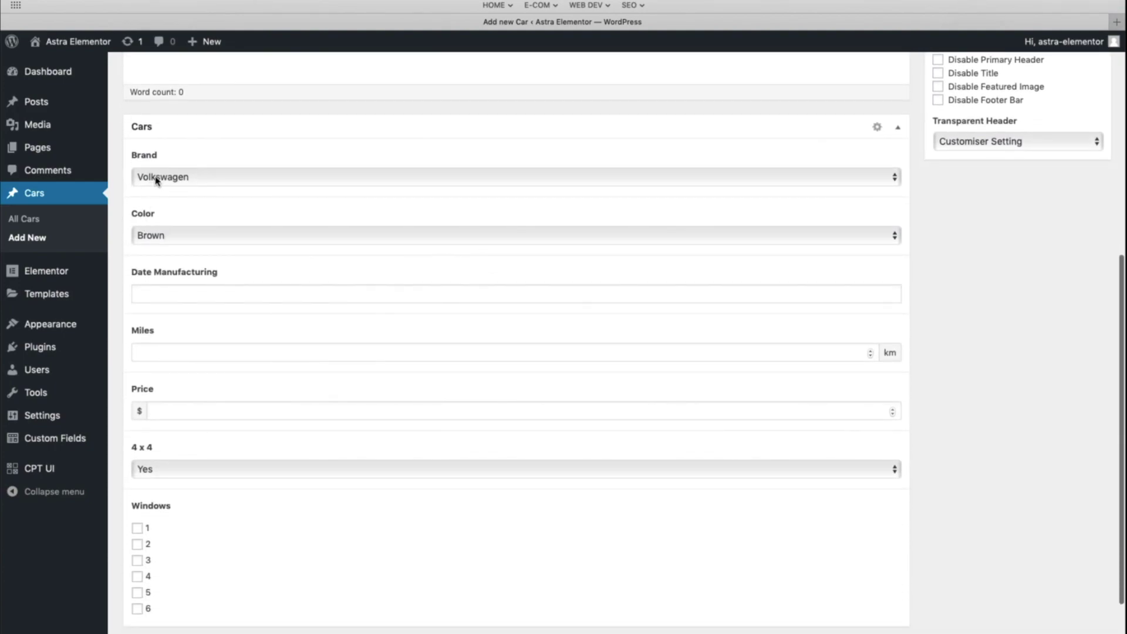
{"action": "left_click", "coordinate": [184, 179]}
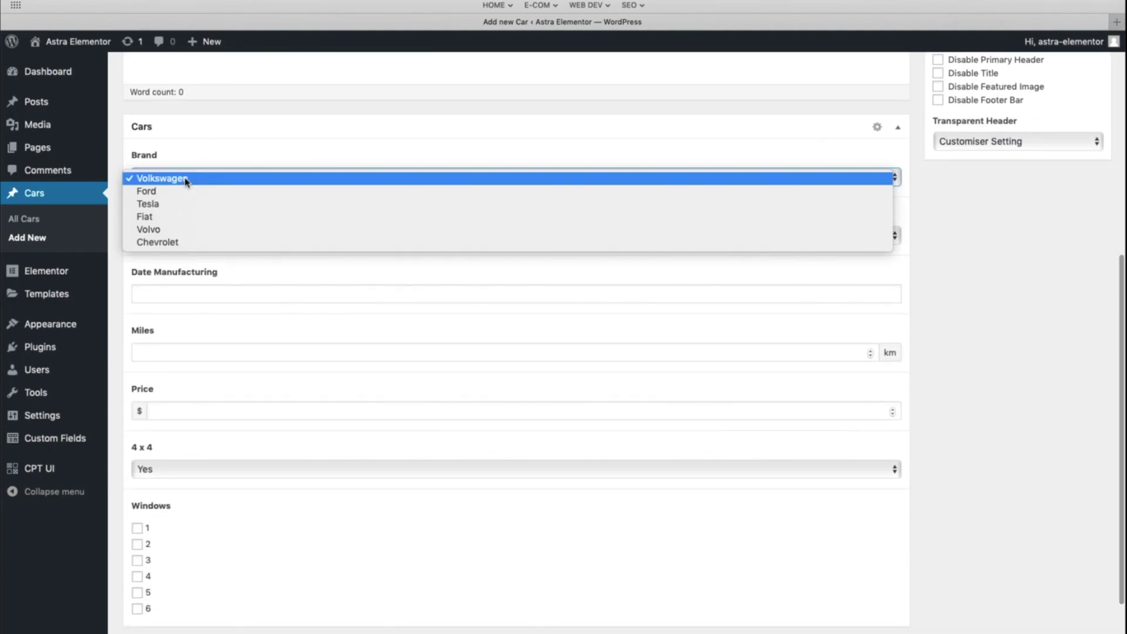
{"action": "left_click", "coordinate": [209, 179]}
{"action": "left_click", "coordinate": [199, 235]}
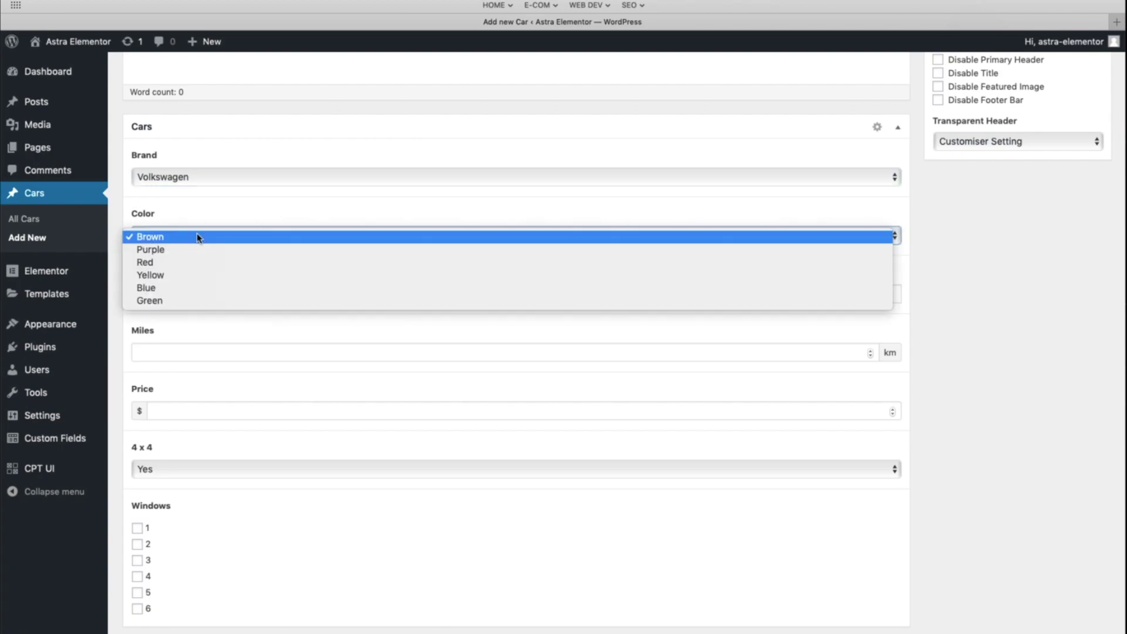
{"action": "left_click", "coordinate": [195, 153]}
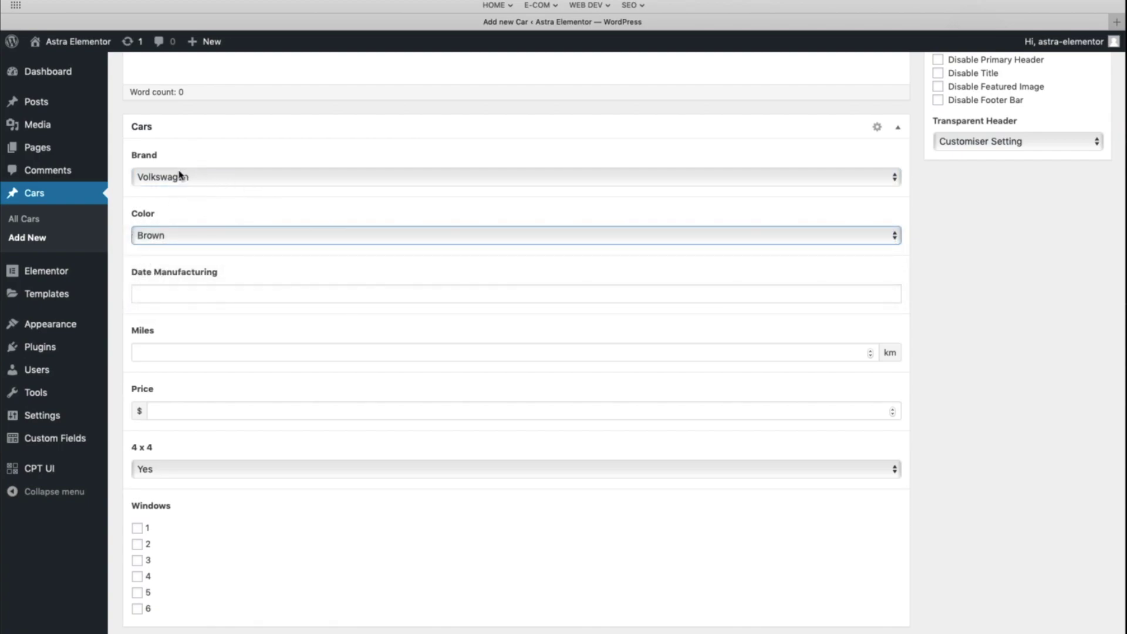
{"action": "left_click", "coordinate": [188, 236]}
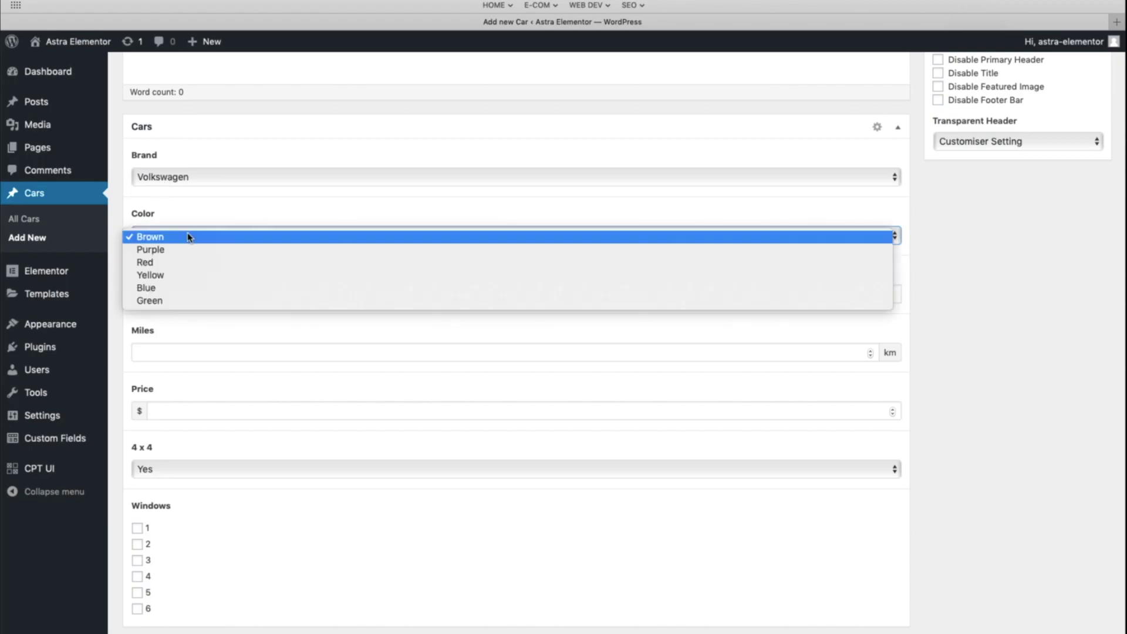
{"action": "left_click", "coordinate": [166, 288]}
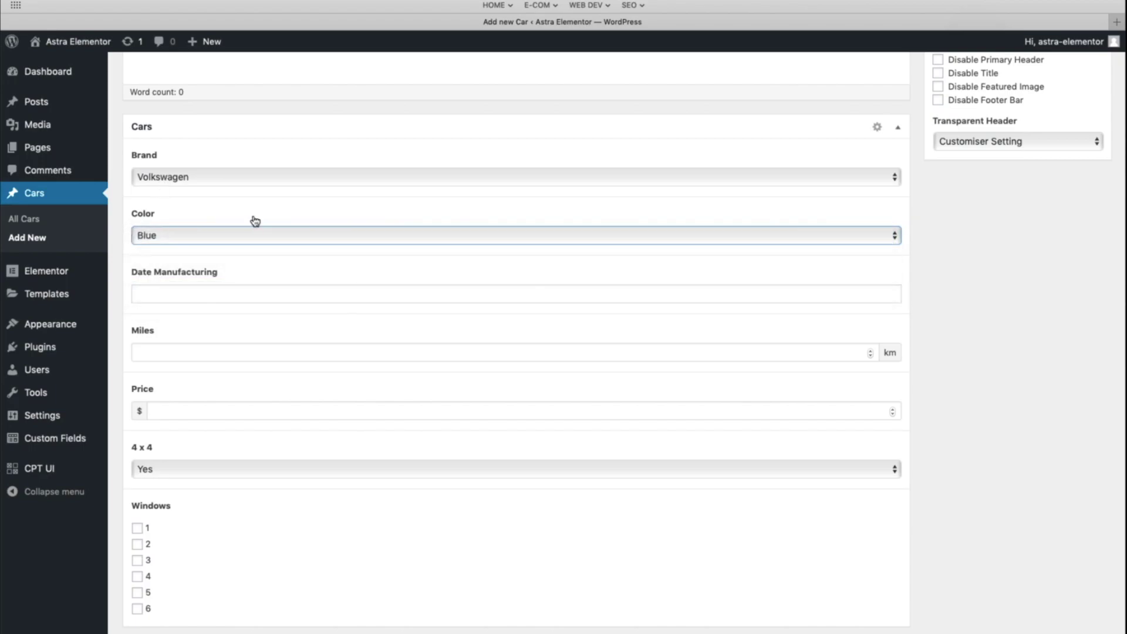
Set the car's Date Manufacturing to 05/02/2019
{"action": "scroll", "coordinate": [256, 221], "scroll_direction": "down", "scroll_amount": 3}
{"action": "left_click", "coordinate": [239, 205]}
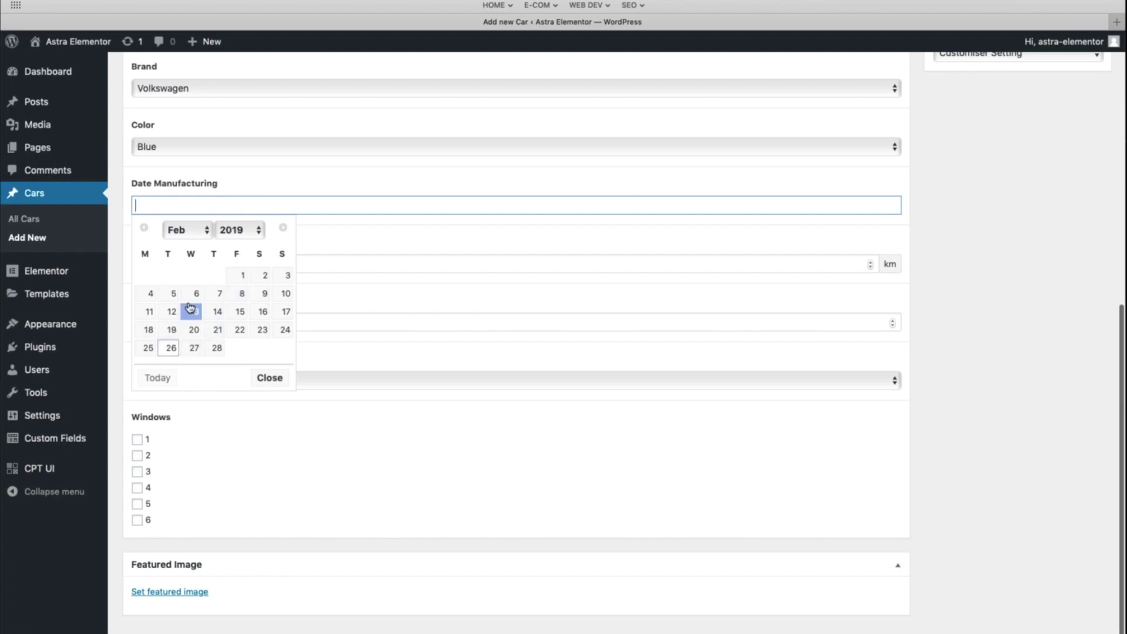
{"action": "left_click", "coordinate": [172, 293]}
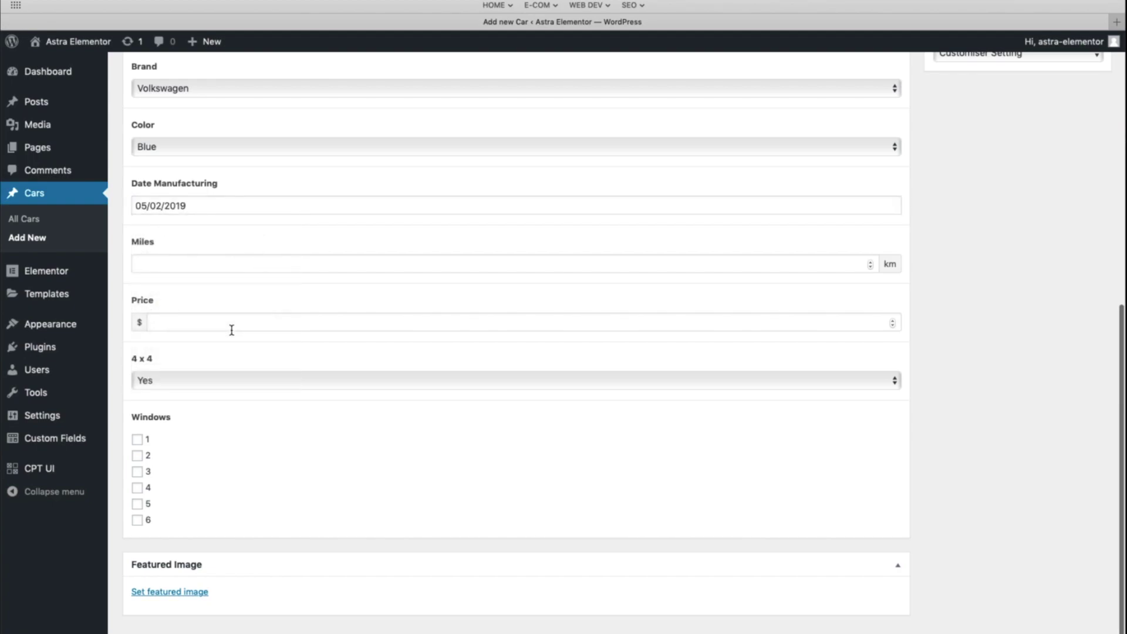
Set the car's Miles to 20000 km, without a decimal point, and its Price to $16000
{"action": "left_click", "coordinate": [173, 261]}
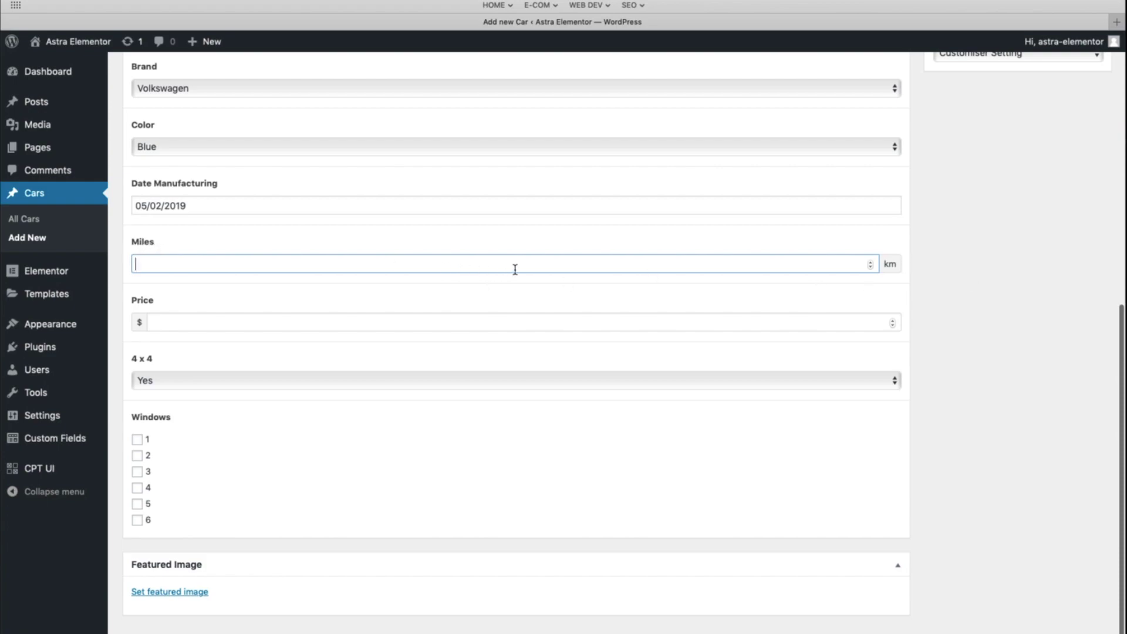
{"action": "type", "text": "20"}
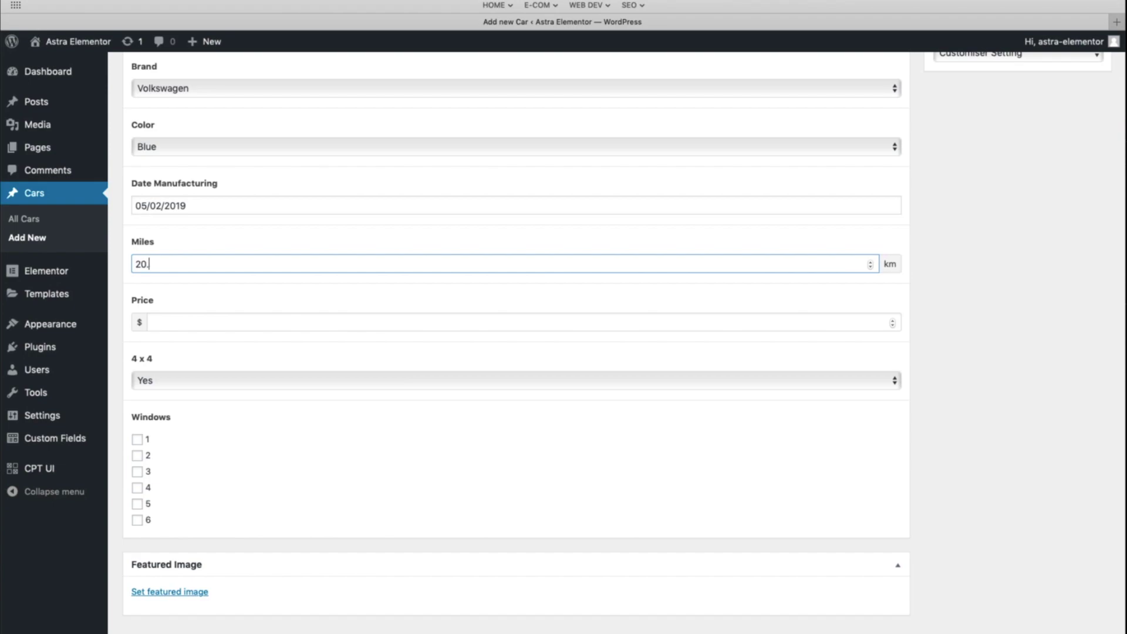
{"action": "left_click", "coordinate": [347, 326]}
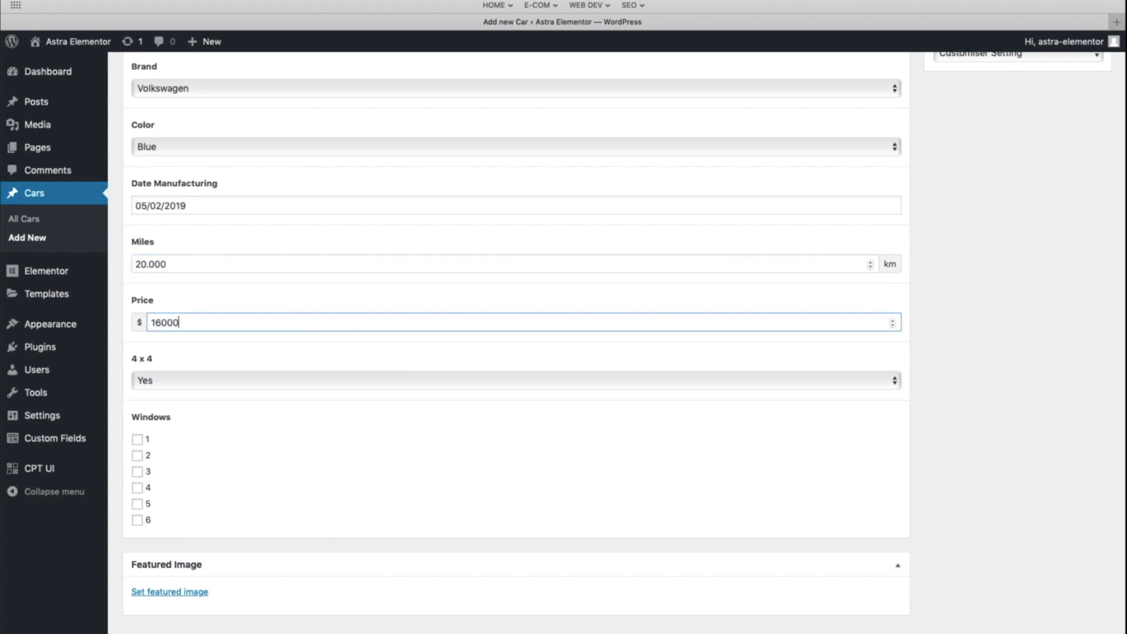
{"action": "left_click", "coordinate": [150, 264]}
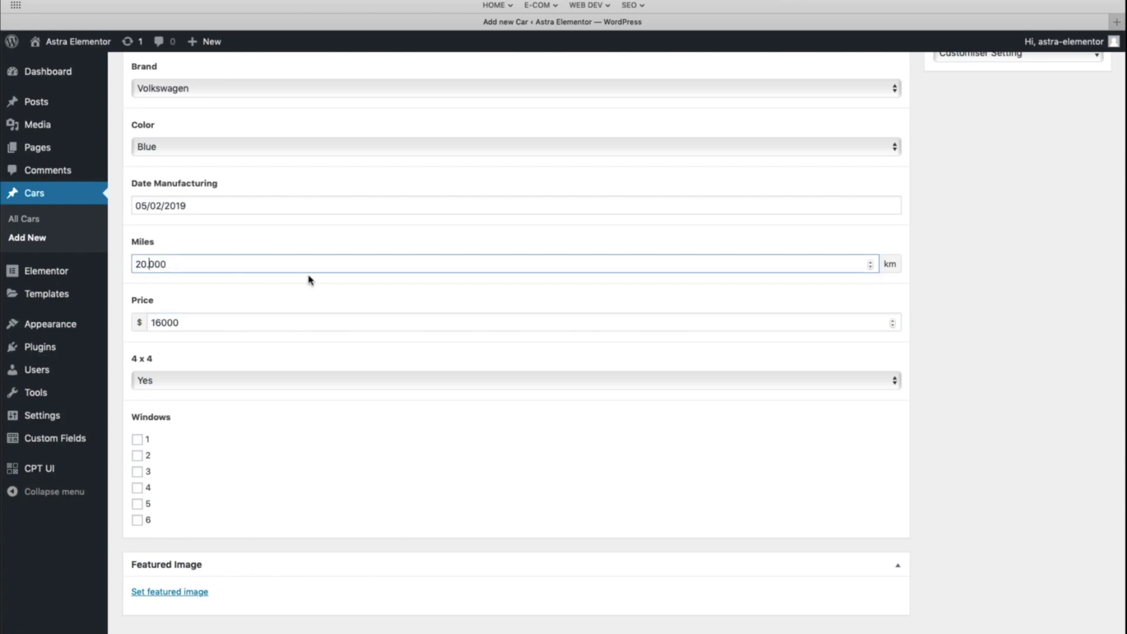
{"action": "key", "text": "Tab"}
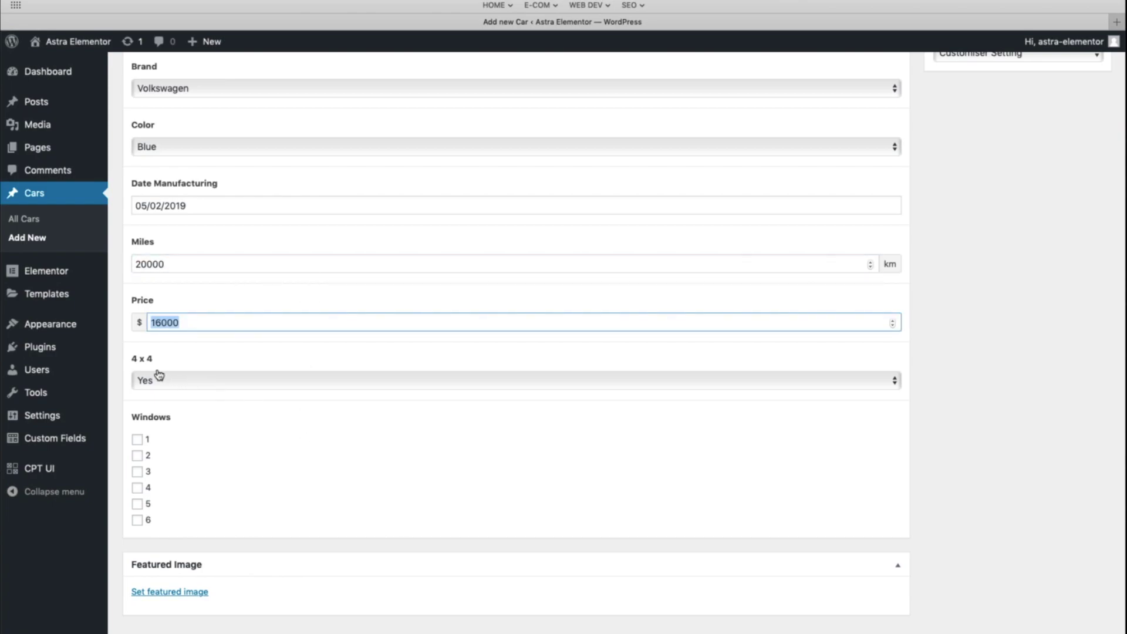
Set the car's 4 x 4 field to No and tick option 3 under Windows
{"action": "left_click", "coordinate": [174, 384]}
{"action": "left_click", "coordinate": [148, 395]}
{"action": "left_click", "coordinate": [138, 472]}
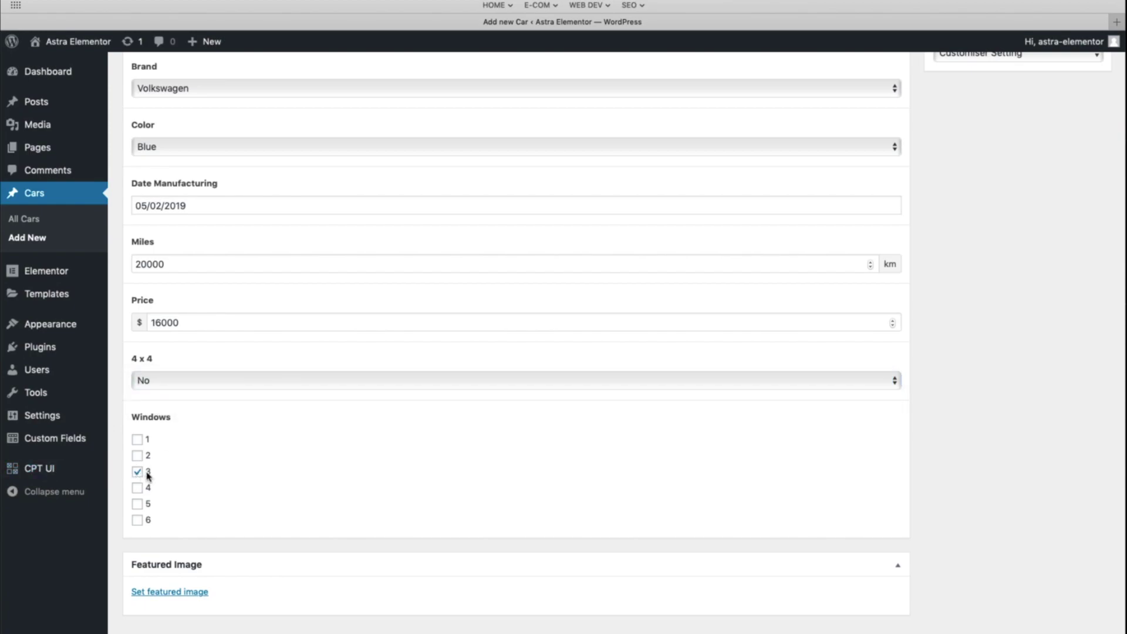
Set the Volkswagen logo vw-logo.png from the media library as the car's featured image
{"action": "left_click", "coordinate": [188, 593]}
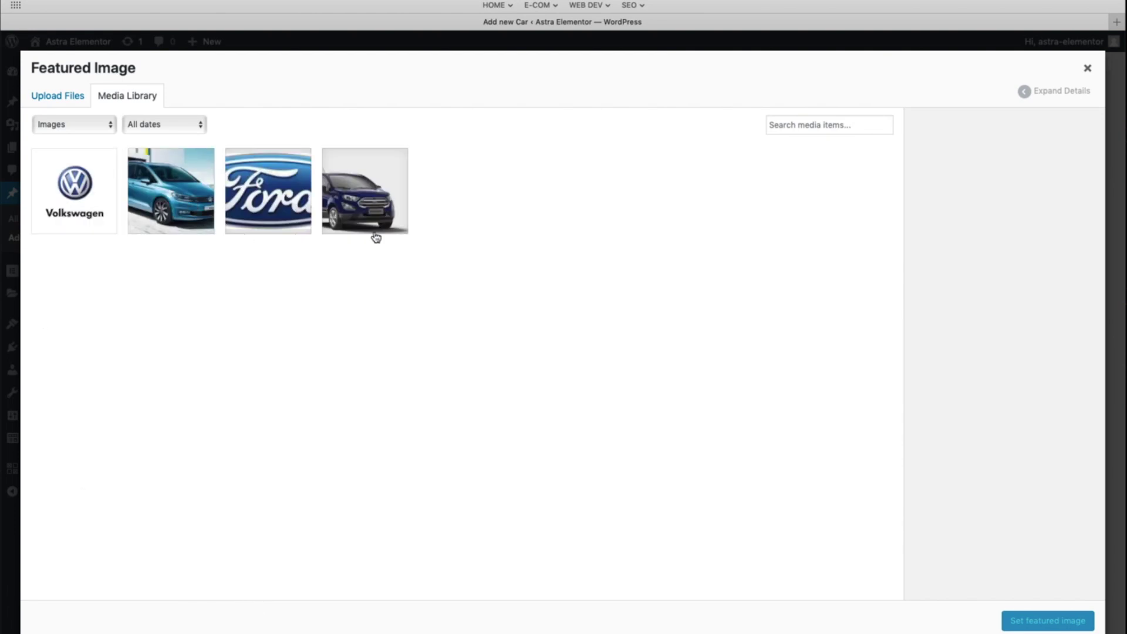
{"action": "left_click", "coordinate": [70, 194]}
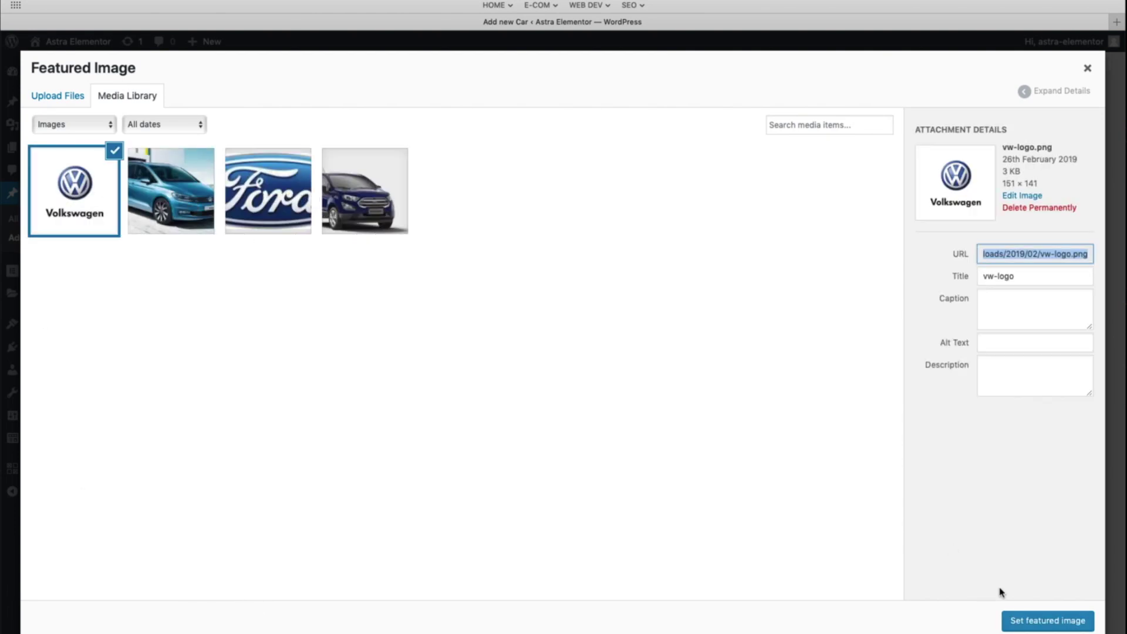
{"action": "left_click", "coordinate": [1028, 621]}
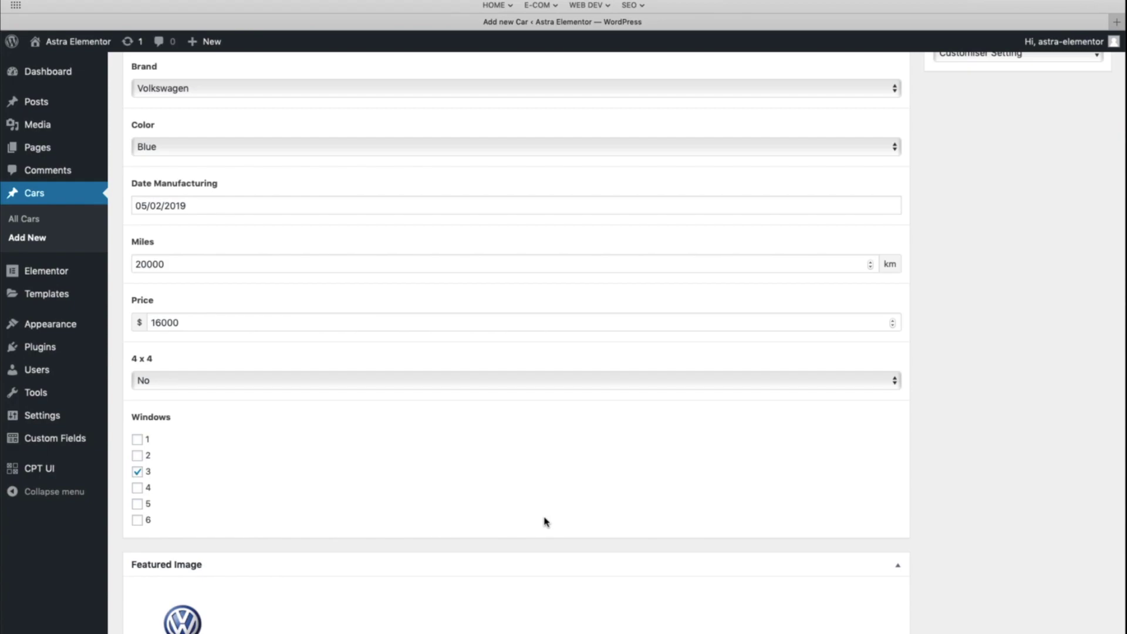
Move the Featured Image box into the side column between the Publish and Astra Settings boxes
{"action": "scroll", "coordinate": [546, 521], "scroll_direction": "down", "scroll_amount": 3}
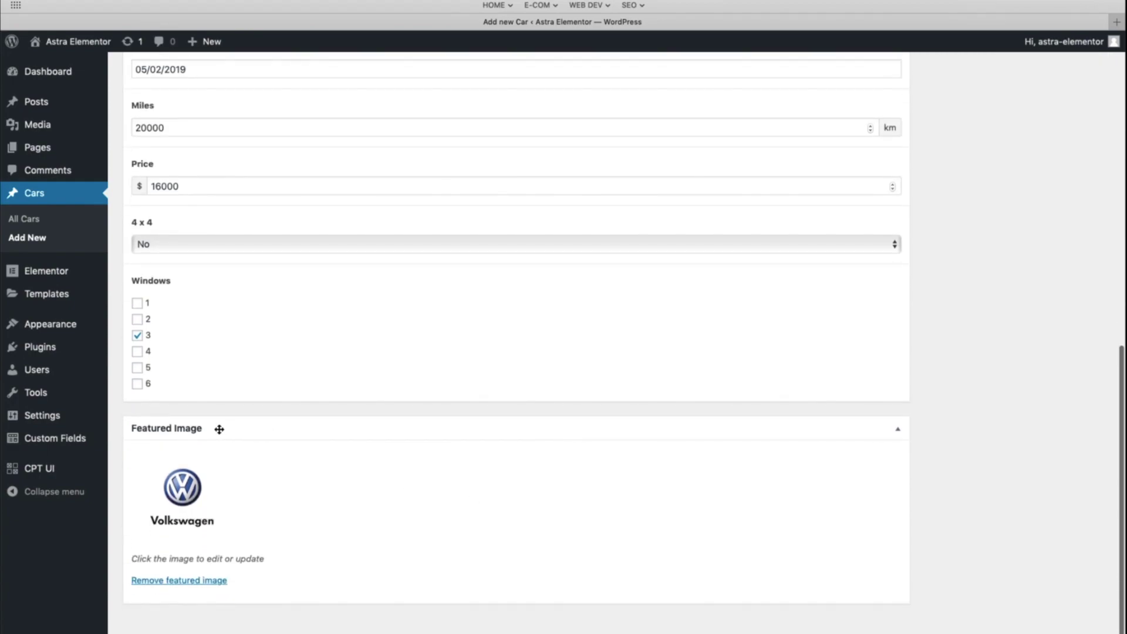
{"action": "left_click_drag", "start_coordinate": [212, 430], "coordinate": [1011, 329]}
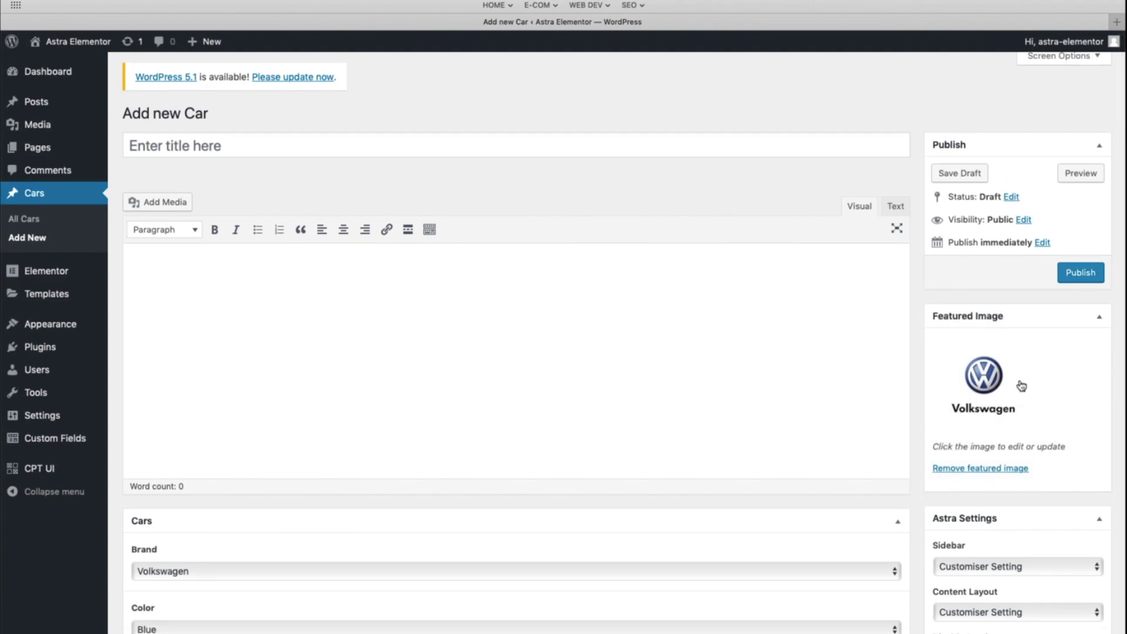
Move the Featured Image box into the main column between the content editor and the Cars fields
{"action": "scroll", "coordinate": [573, 407], "scroll_direction": "down", "scroll_amount": 4}
{"action": "scroll", "coordinate": [572, 415], "scroll_direction": "down", "scroll_amount": 1}
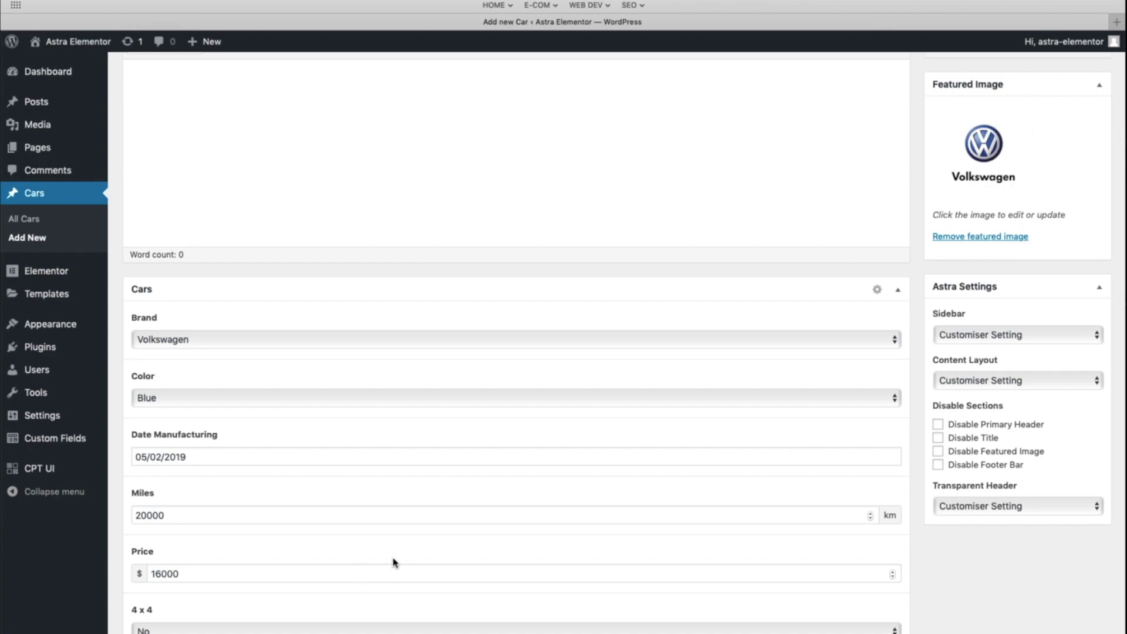
{"action": "left_click_drag", "start_coordinate": [1014, 81], "coordinate": [619, 354]}
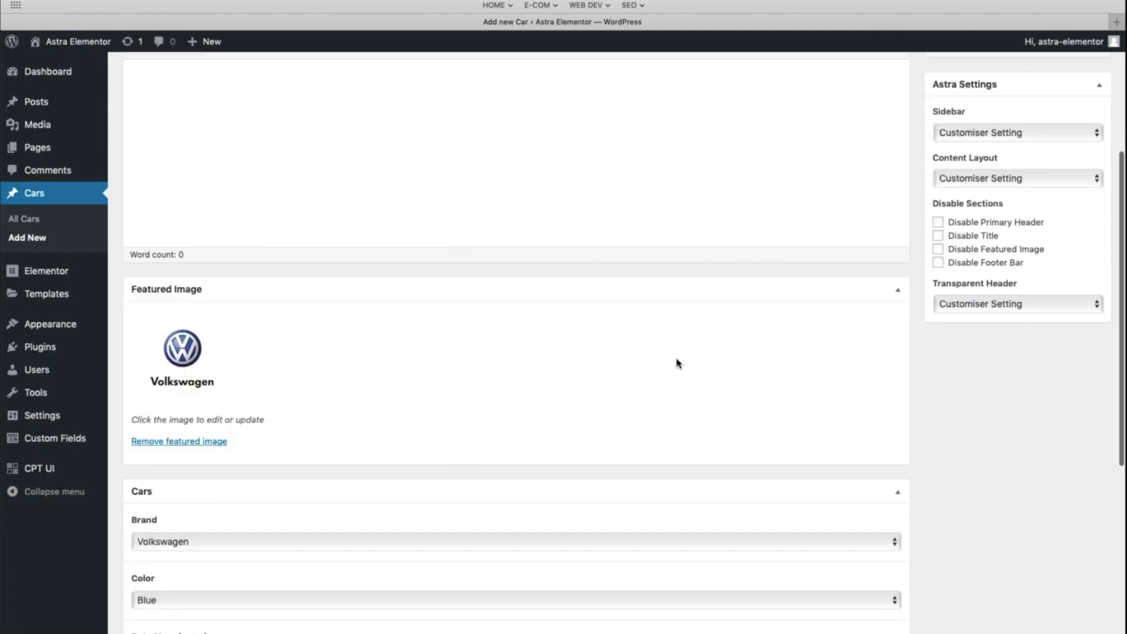
Look over the completed Cars fields and publish the new car entry without a title
{"action": "scroll", "coordinate": [678, 362], "scroll_direction": "down", "scroll_amount": 6}
{"action": "scroll", "coordinate": [678, 362], "scroll_direction": "up", "scroll_amount": 3}
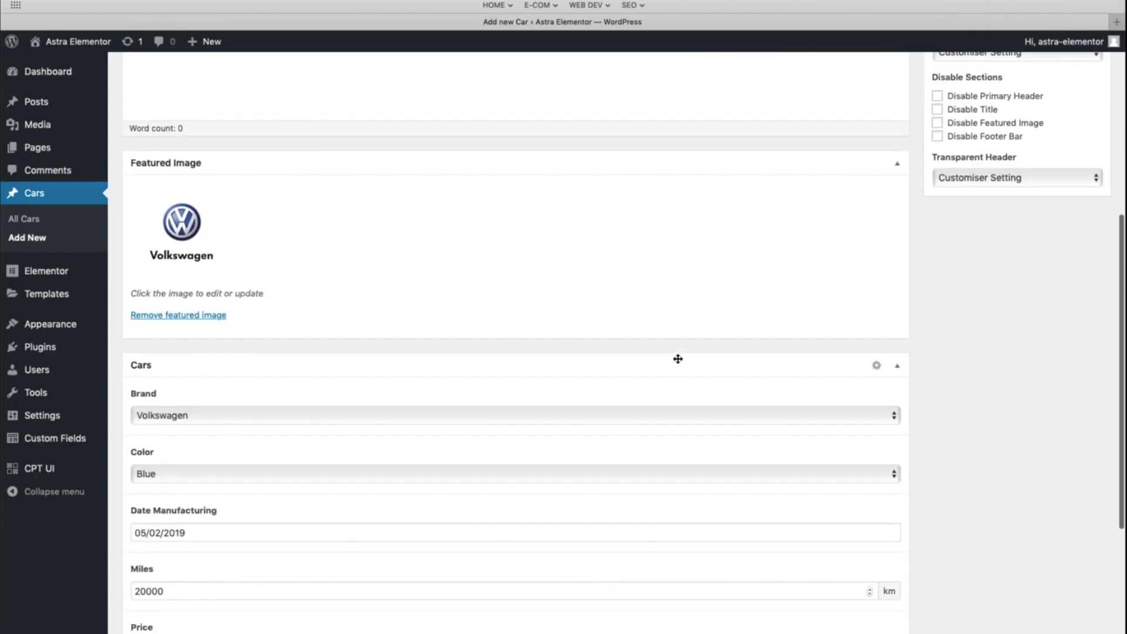
{"action": "scroll", "coordinate": [679, 361], "scroll_direction": "down", "scroll_amount": 5}
{"action": "scroll", "coordinate": [681, 363], "scroll_direction": "up", "scroll_amount": 1}
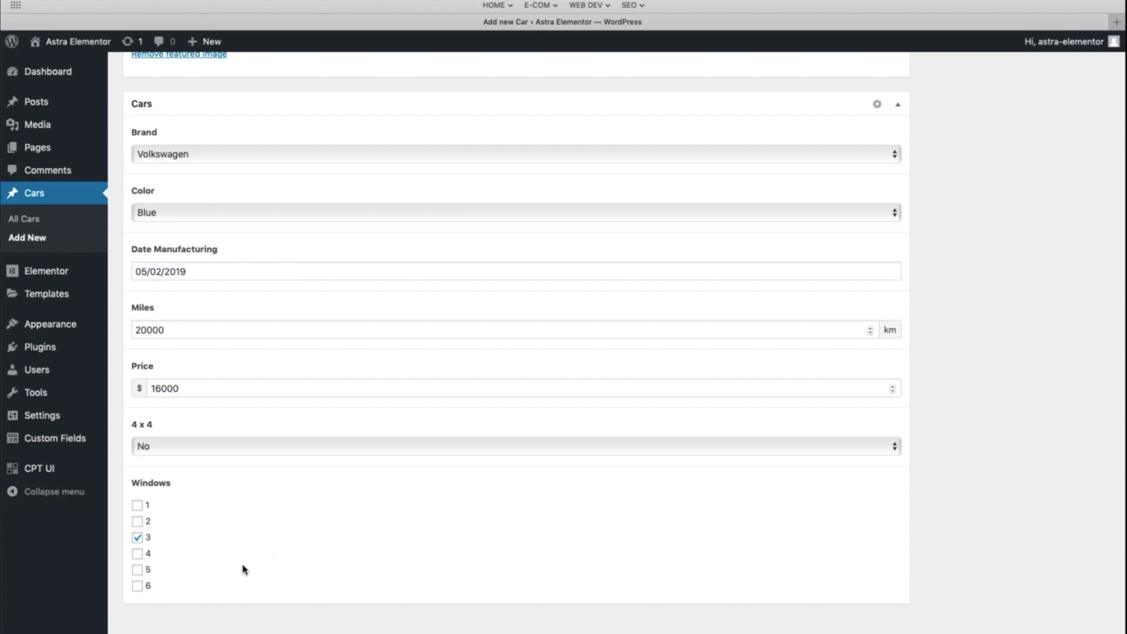
{"action": "scroll", "coordinate": [245, 569], "scroll_direction": "up", "scroll_amount": 6}
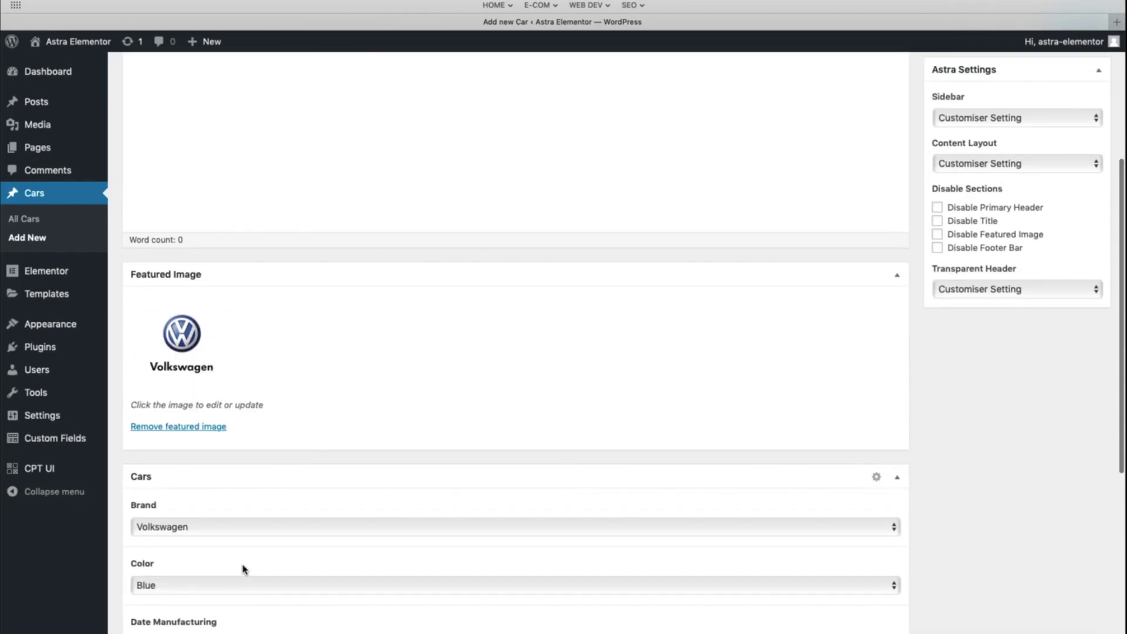
{"action": "mouse_move", "coordinate": [860, 478]}
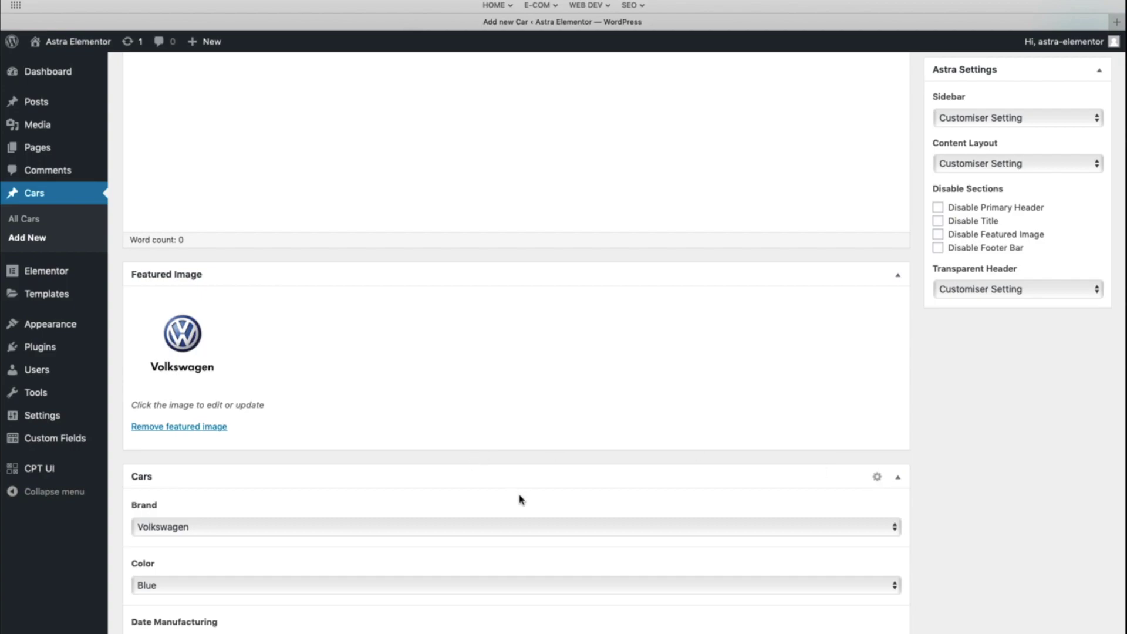
{"action": "scroll", "coordinate": [521, 498], "scroll_direction": "up", "scroll_amount": 1}
{"action": "left_click", "coordinate": [1079, 77]}
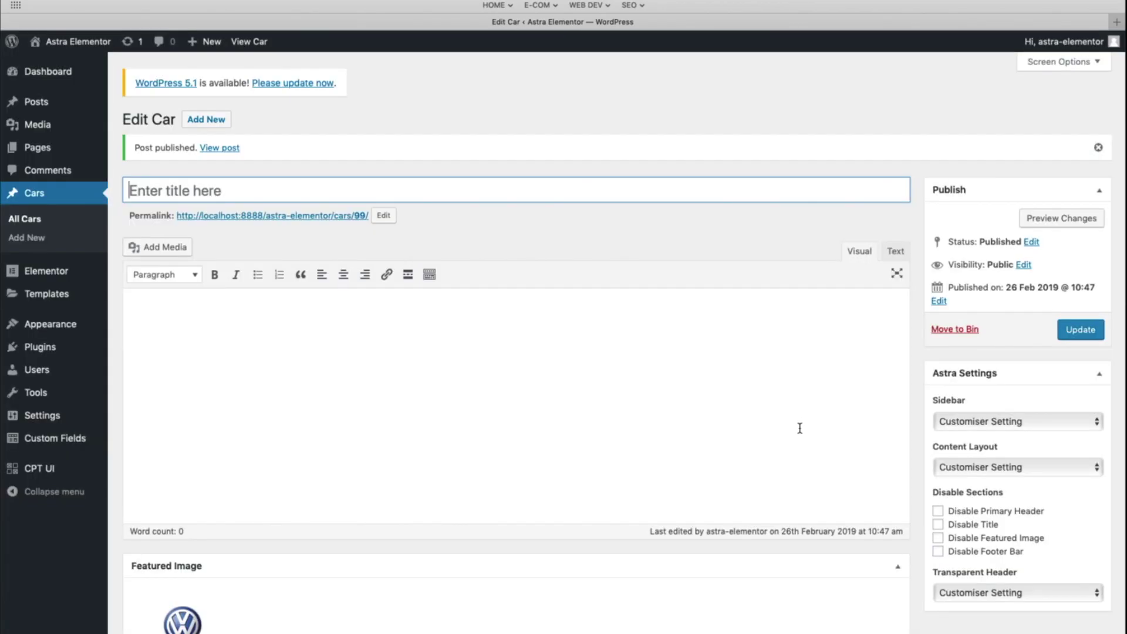
In the Cars field group, add a field labelled Image with the name image and the field type Image
{"action": "scroll", "coordinate": [871, 493], "scroll_direction": "down", "scroll_amount": 5}
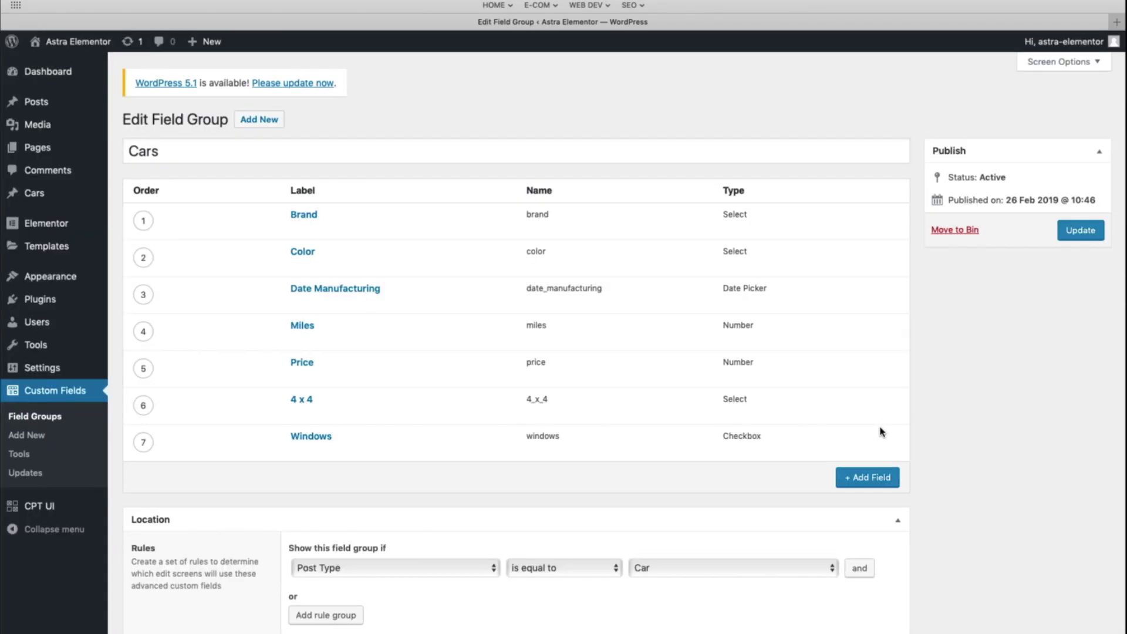
{"action": "left_click", "coordinate": [866, 478]}
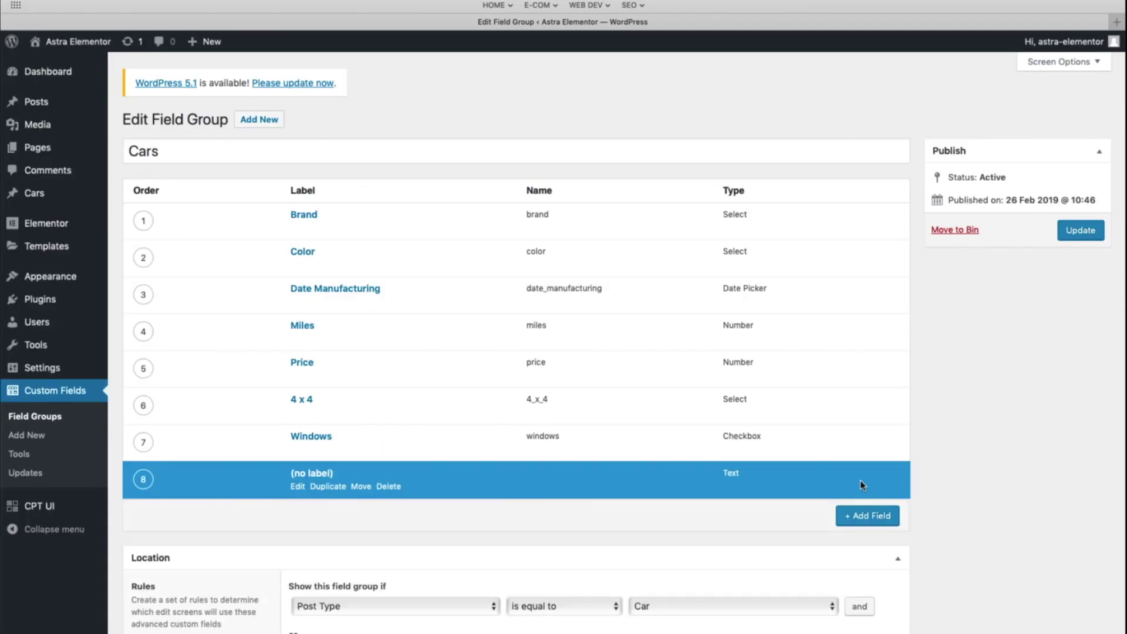
{"action": "type", "text": "Image"}
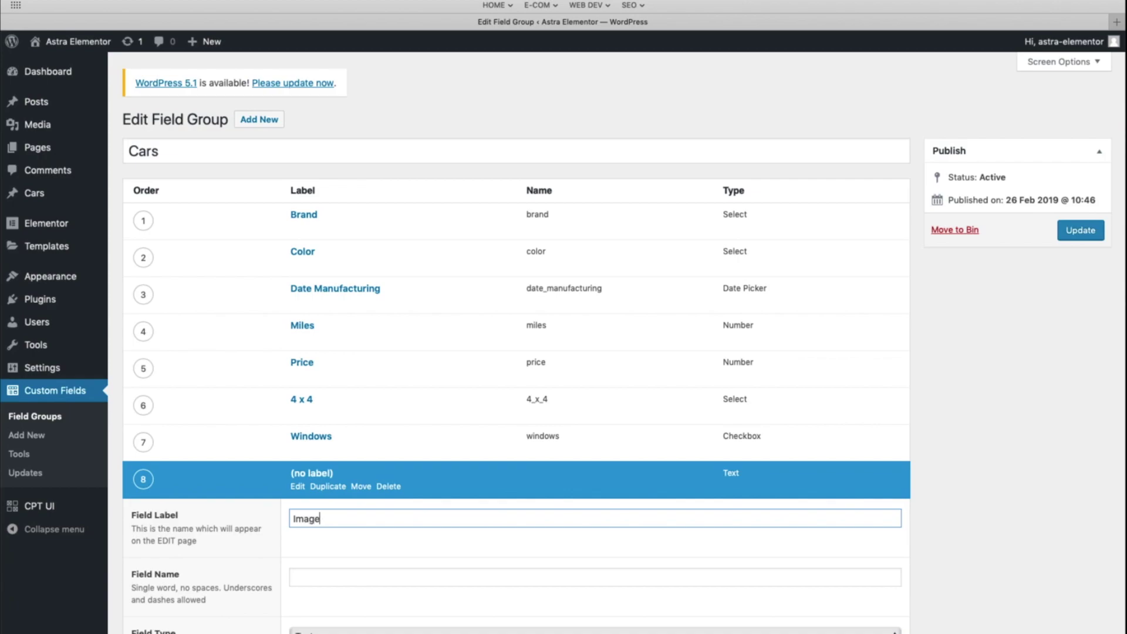
{"action": "scroll", "coordinate": [332, 493], "scroll_direction": "down", "scroll_amount": 3}
{"action": "left_click", "coordinate": [322, 427]}
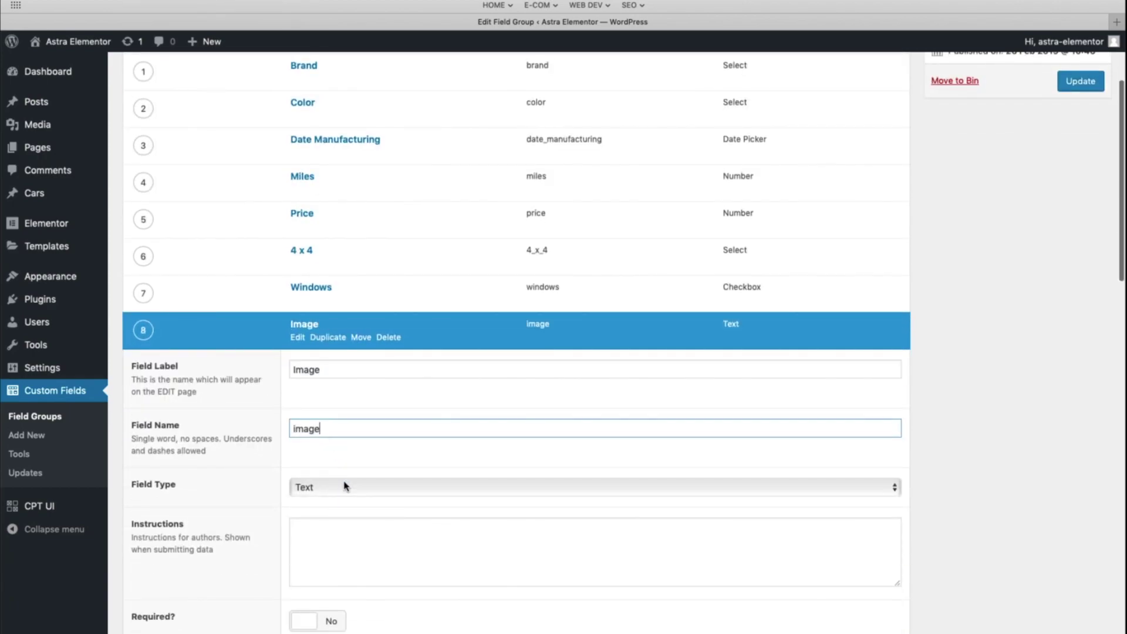
{"action": "left_click", "coordinate": [345, 487]}
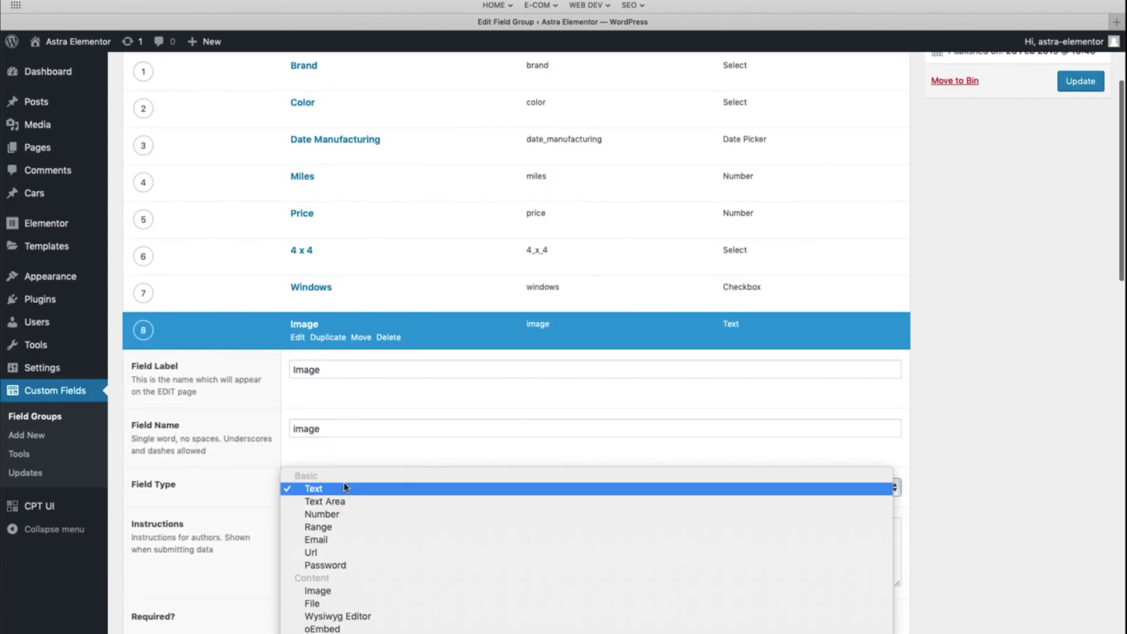
{"action": "left_click", "coordinate": [355, 591]}
Look over the Image field's settings and the available field types, then collapse the field
{"action": "scroll", "coordinate": [409, 418], "scroll_direction": "down", "scroll_amount": 5}
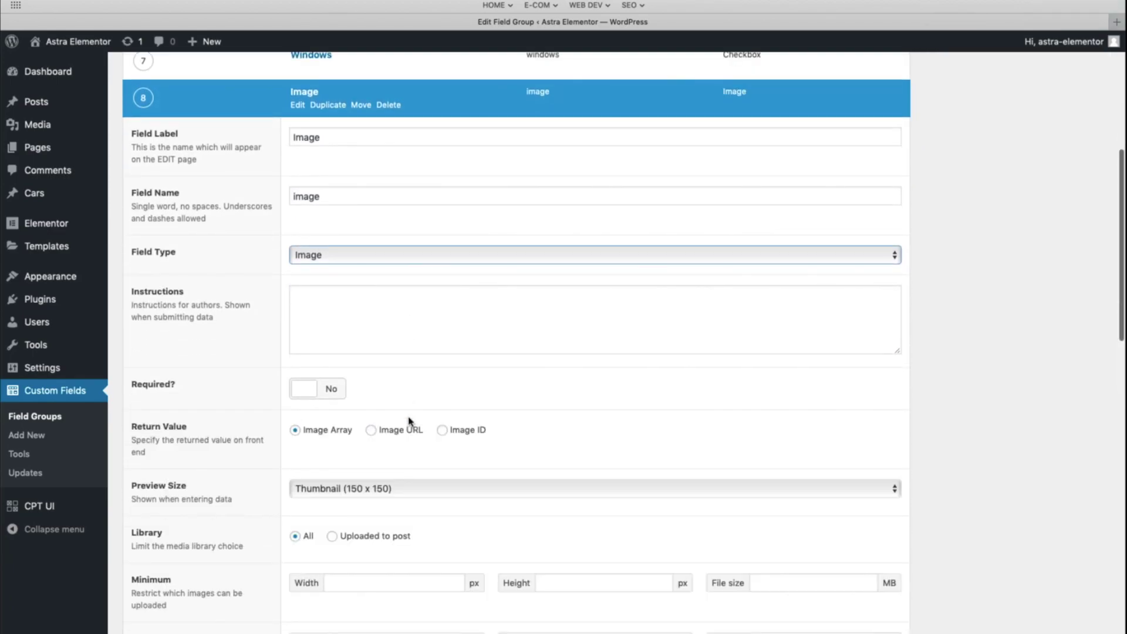
{"action": "scroll", "coordinate": [409, 421], "scroll_direction": "down", "scroll_amount": 3}
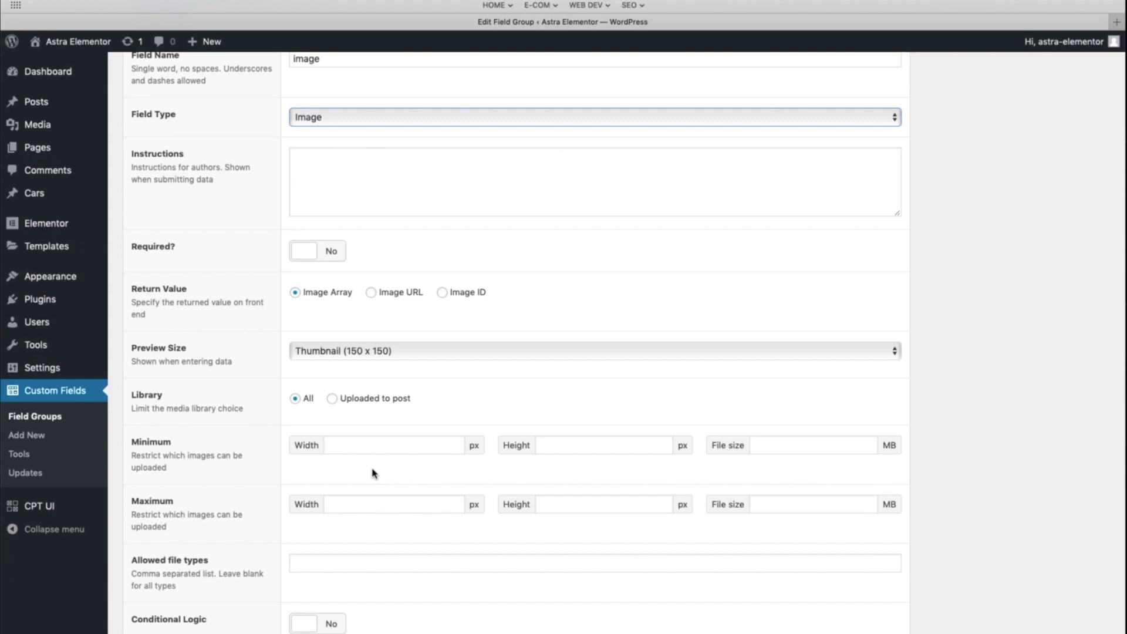
{"action": "scroll", "coordinate": [371, 472], "scroll_direction": "up", "scroll_amount": 5}
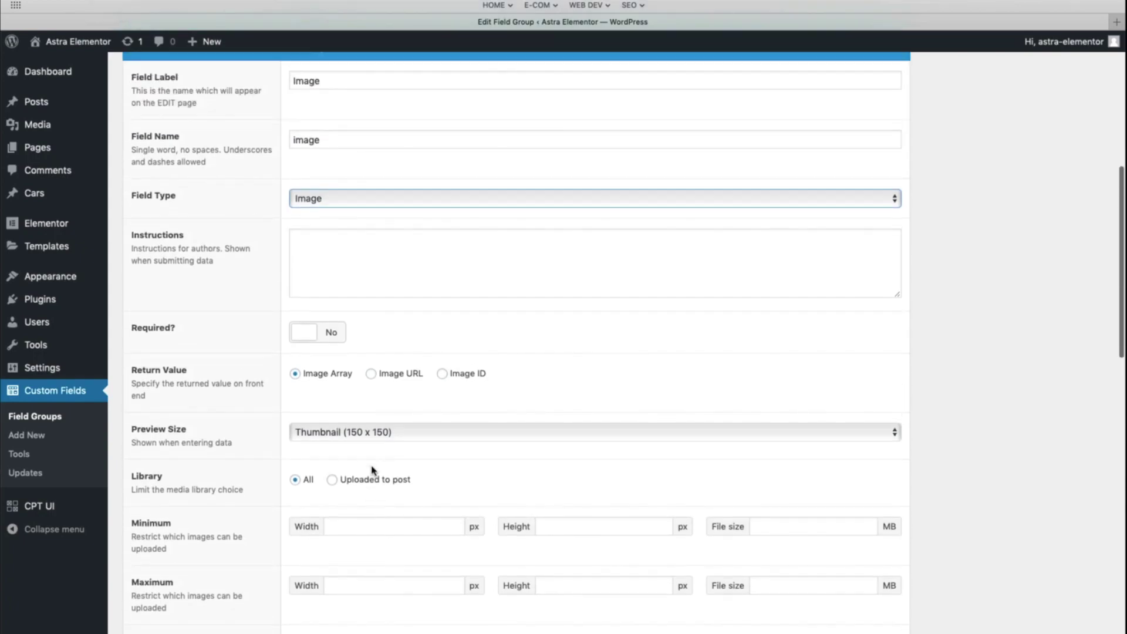
{"action": "scroll", "coordinate": [370, 467], "scroll_direction": "down", "scroll_amount": 1}
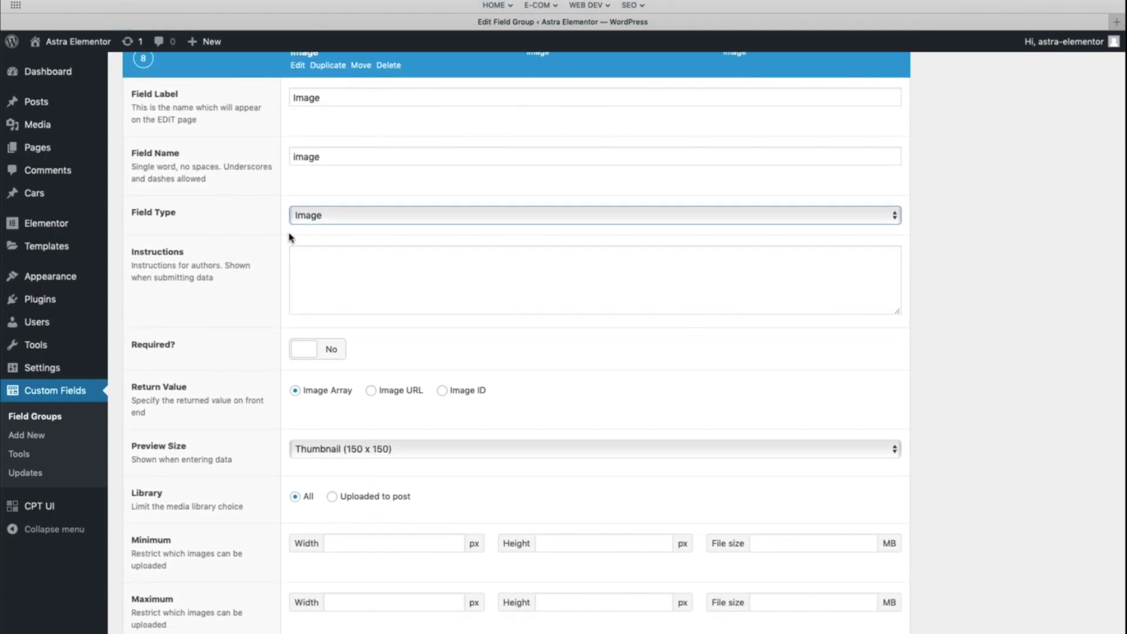
{"action": "left_click", "coordinate": [341, 217]}
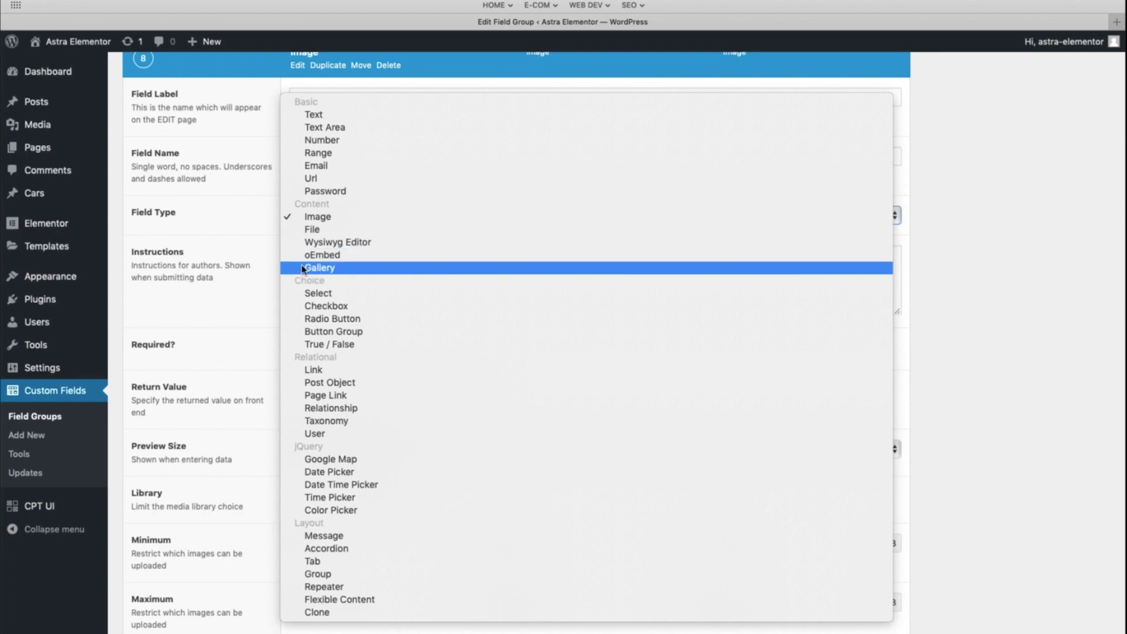
{"action": "left_click", "coordinate": [226, 242]}
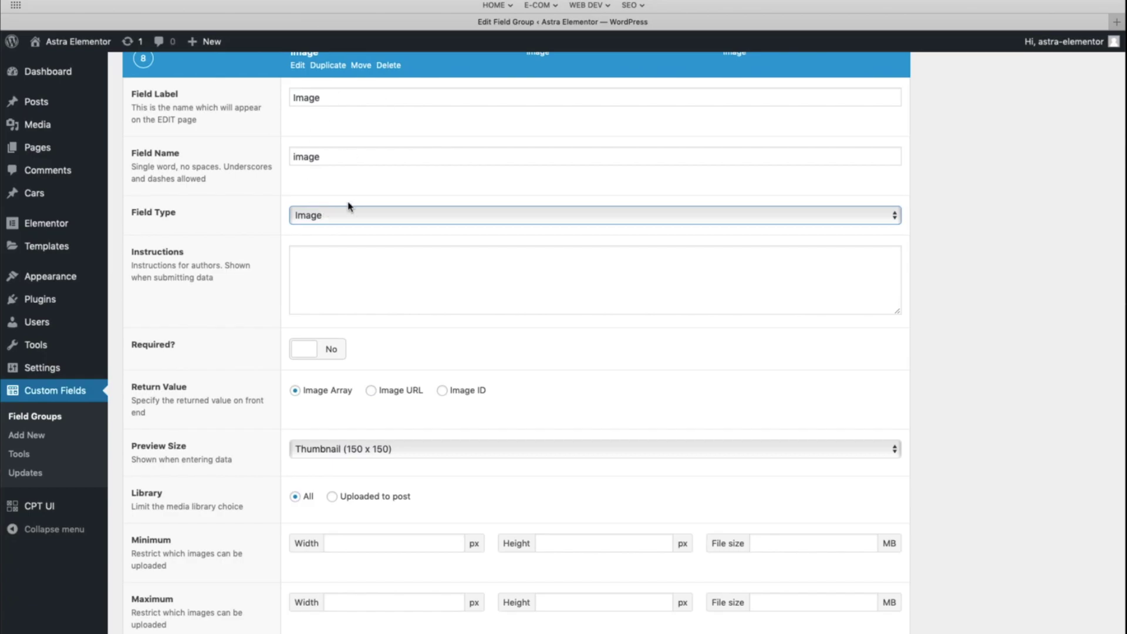
{"action": "scroll", "coordinate": [393, 258], "scroll_direction": "up", "scroll_amount": 3}
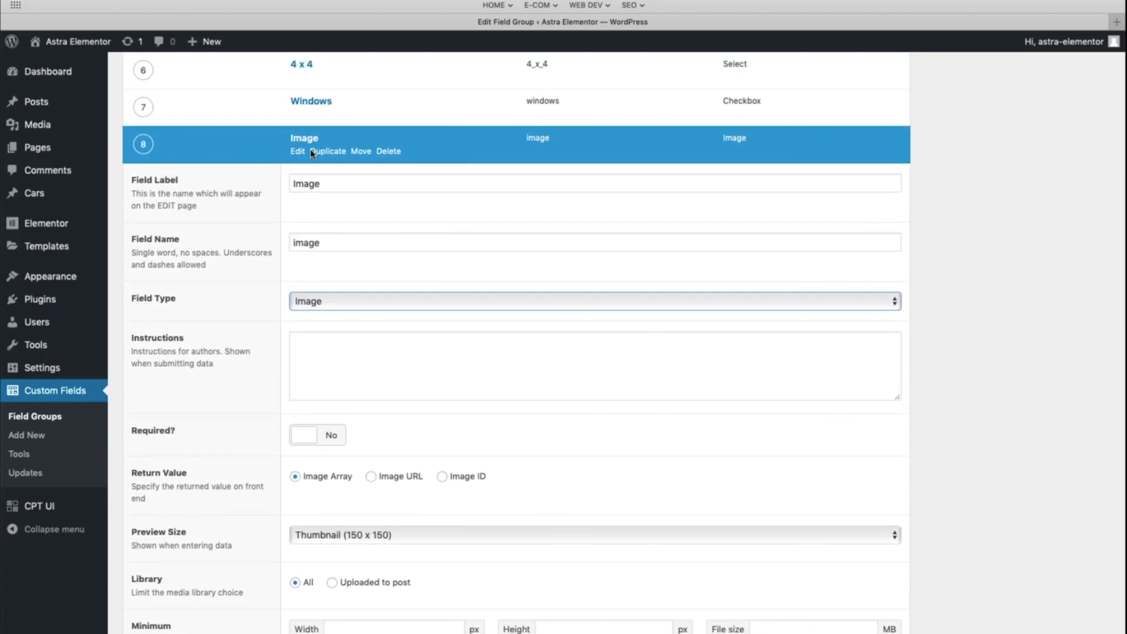
{"action": "left_click", "coordinate": [307, 140]}
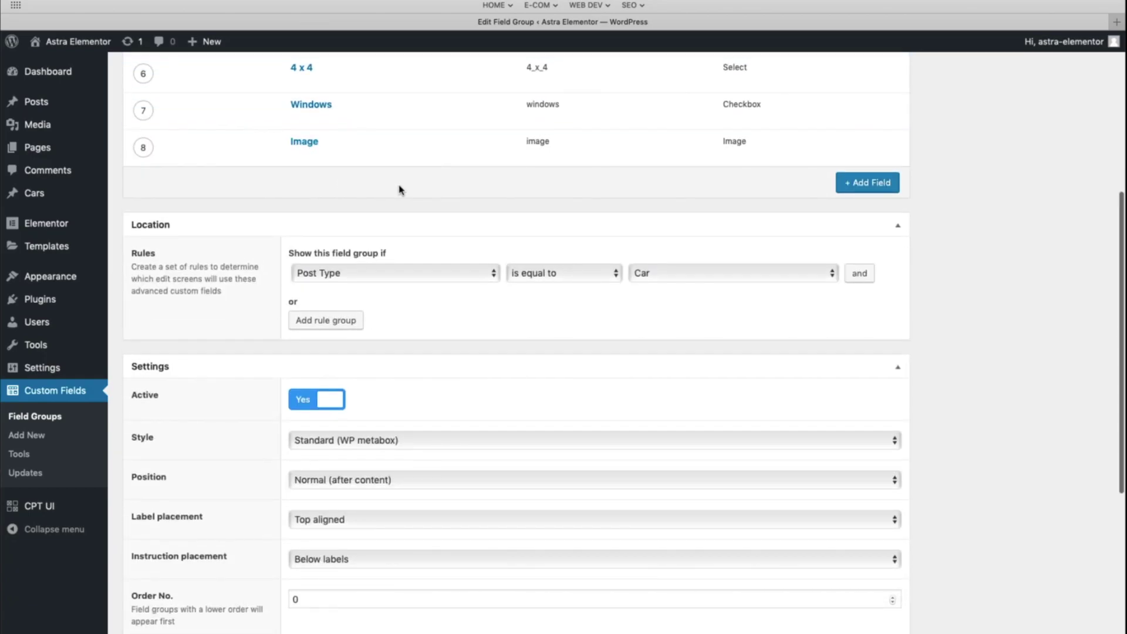
Duplicate the Image field and remove the copy from the field group
{"action": "left_click", "coordinate": [327, 154]}
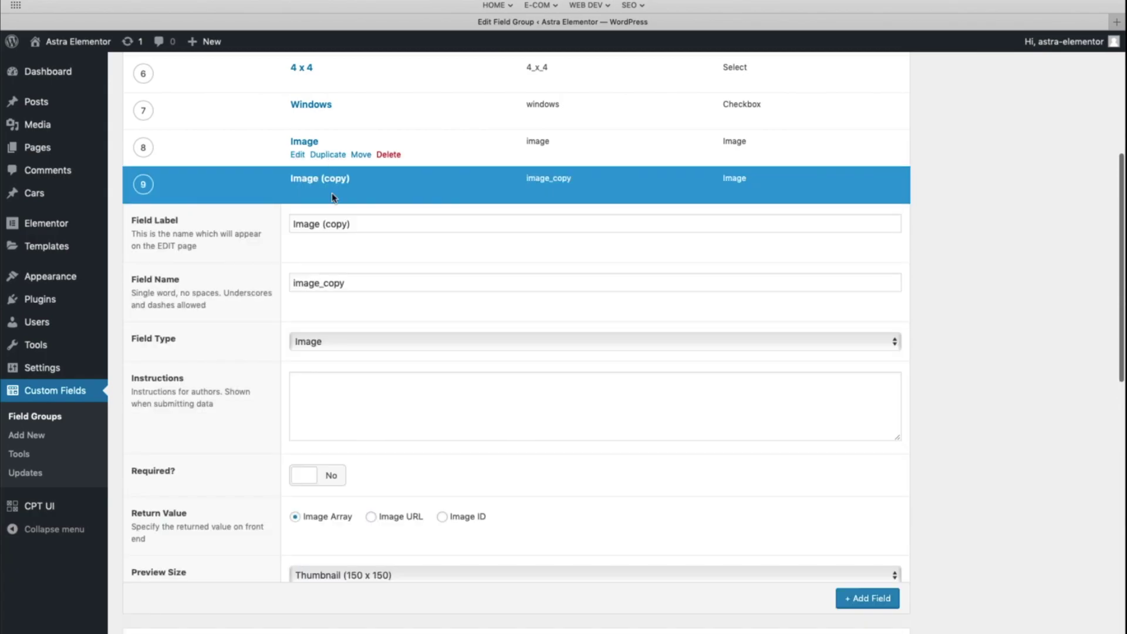
{"action": "key", "text": "shift+Left"}
{"action": "key", "text": "shift+Left"}
{"action": "key", "text": "shift+Left"}
{"action": "key", "text": "shift+Left"}
{"action": "key", "text": "shift+Left"}
{"action": "key", "text": "shift+Left"}
{"action": "key", "text": "shift+Left"}
{"action": "key", "text": "shift+Left"}
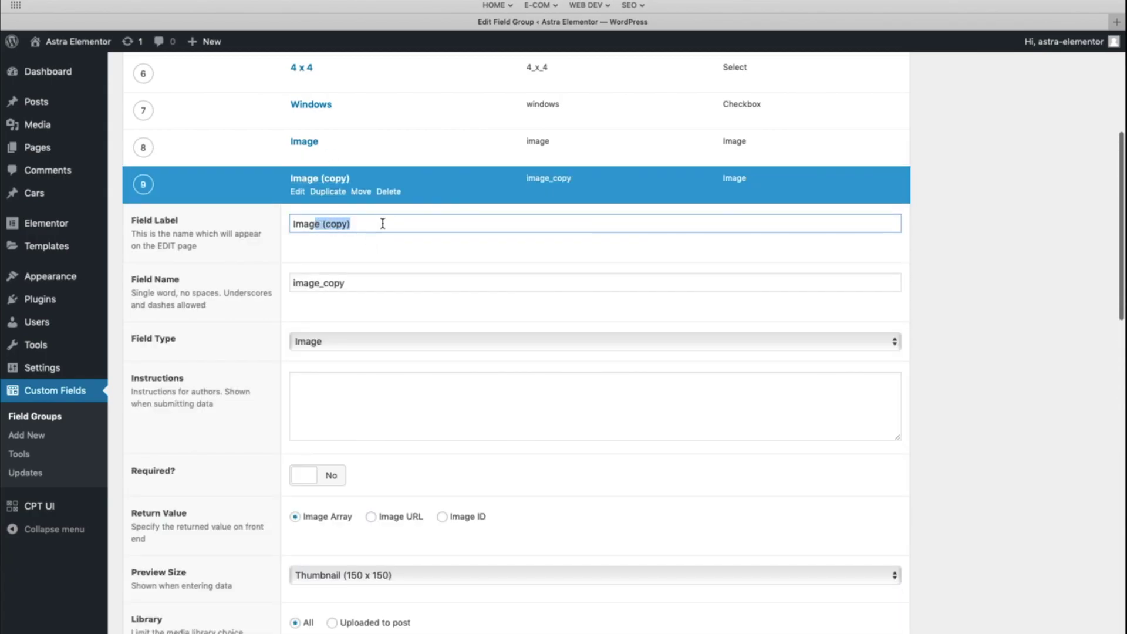
{"action": "left_click", "coordinate": [390, 192]}
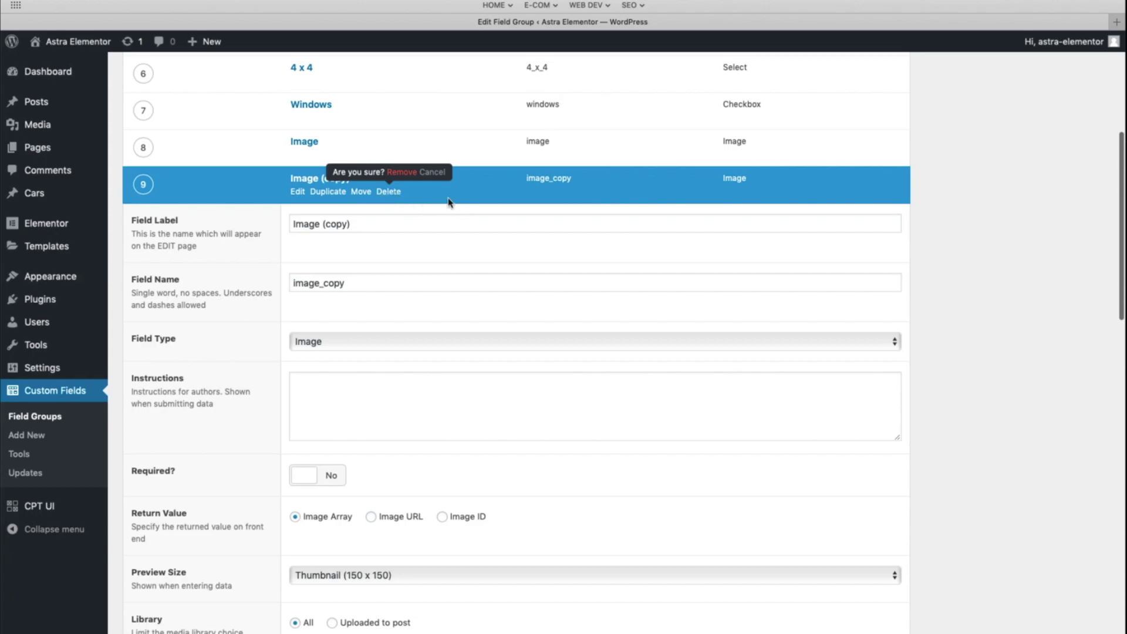
{"action": "left_click", "coordinate": [402, 173]}
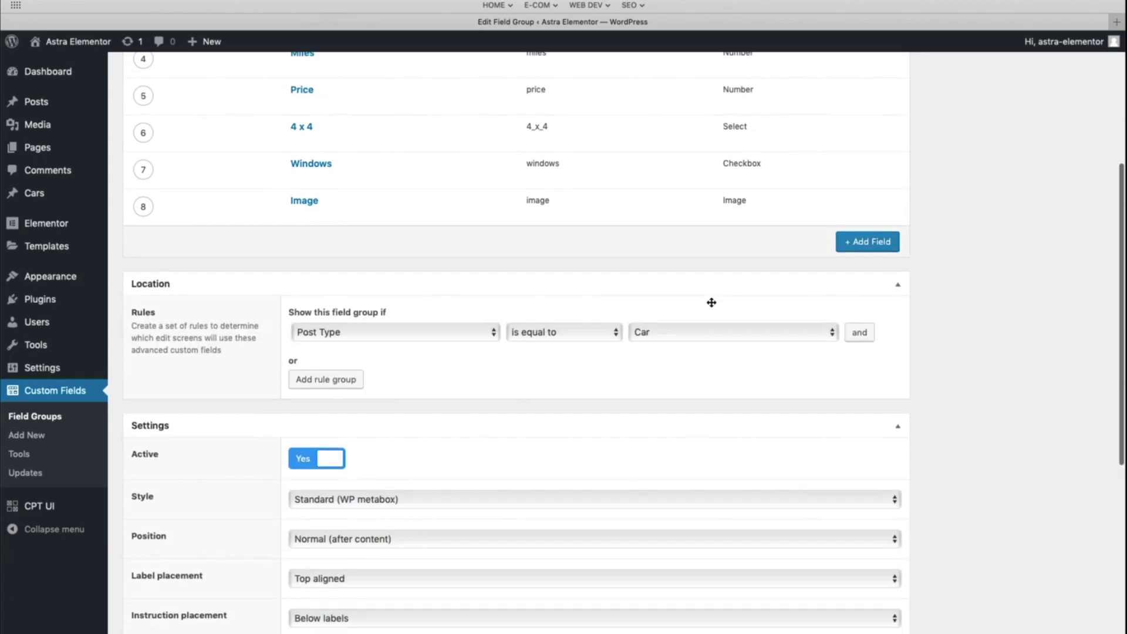
Update the Cars field group and open the untitled car entry for editing
{"action": "scroll", "coordinate": [711, 302], "scroll_direction": "up", "scroll_amount": 5}
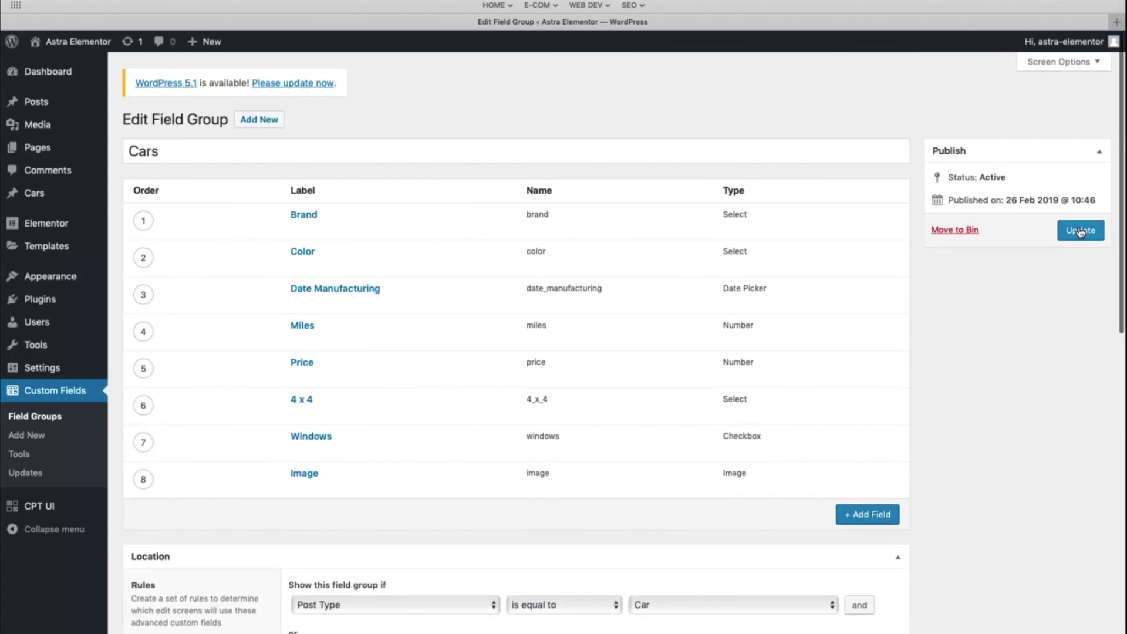
{"action": "left_click", "coordinate": [1072, 235]}
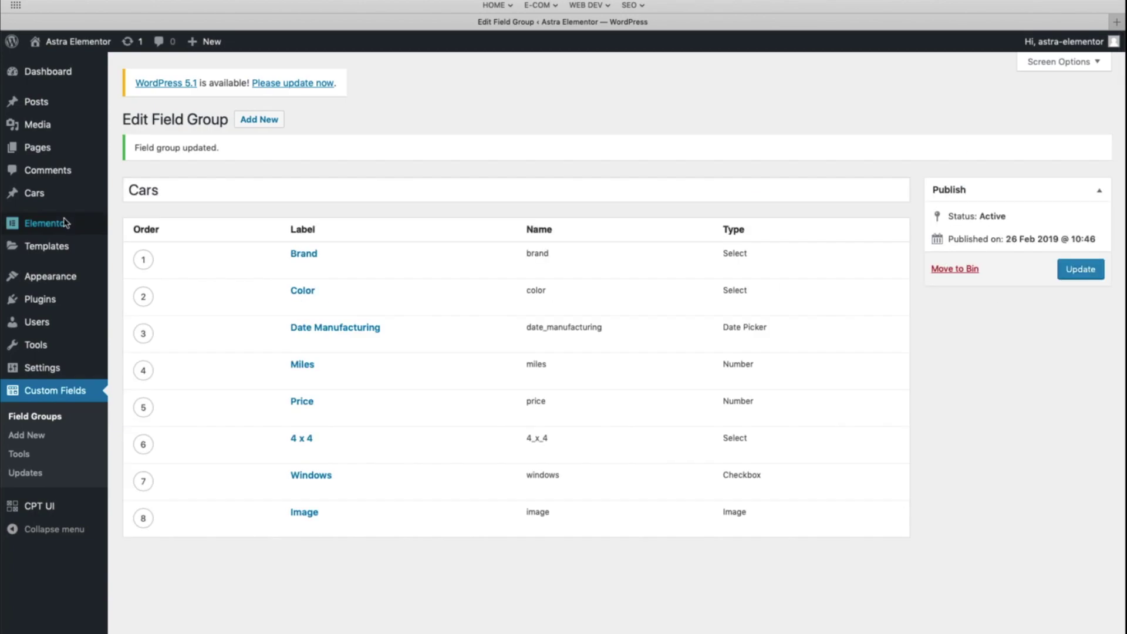
{"action": "mouse_move", "coordinate": [68, 196]}
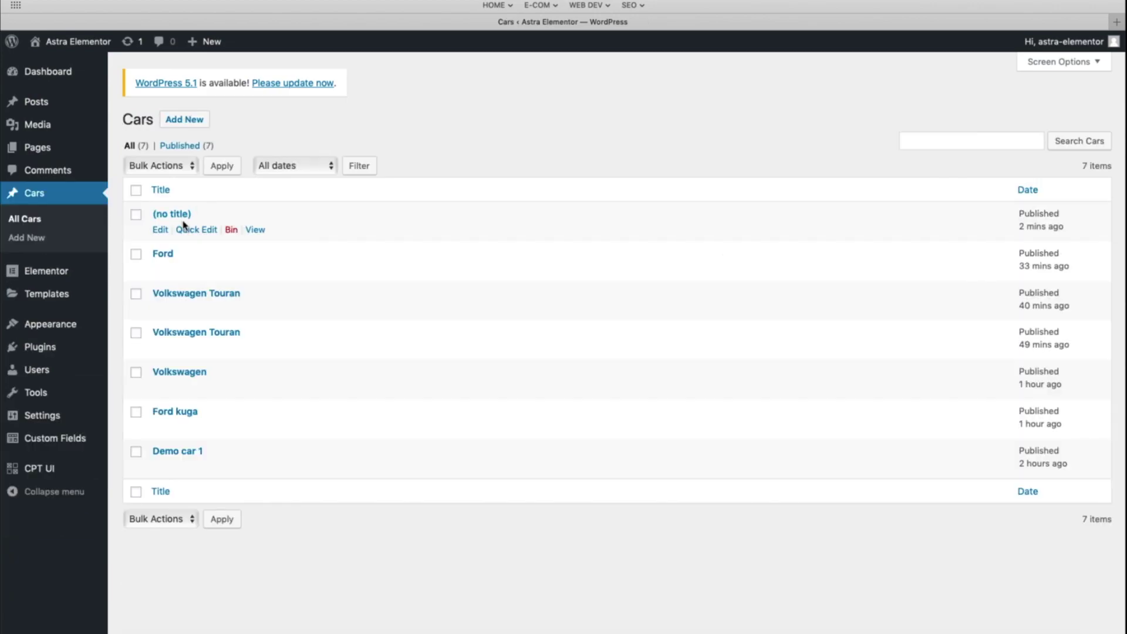
{"action": "left_click", "coordinate": [166, 231]}
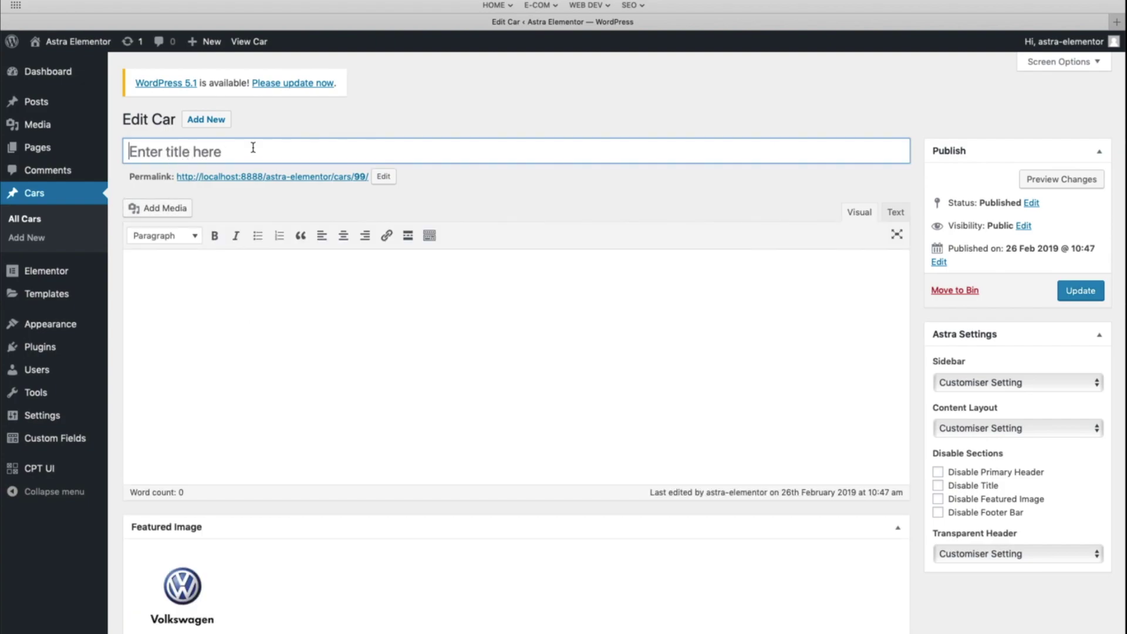
Title the car entry Touran
{"action": "type", "text": "Vo"}
{"action": "key", "text": "BackSpace"}
{"action": "key", "text": "BackSpace"}
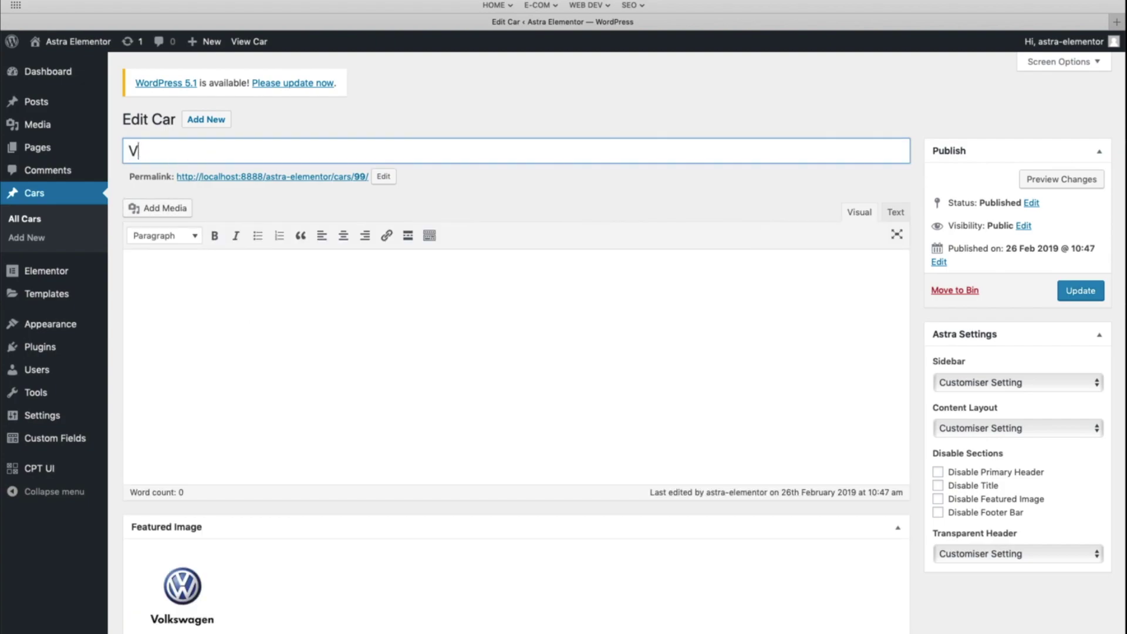
{"action": "type", "text": "Tourna"}
{"action": "key", "text": "BackSpace"}
{"action": "key", "text": "BackSpace"}
{"action": "type", "text": "ran"}
Set the car entry's permalink slug to touran-3
{"action": "left_click", "coordinate": [383, 177]}
{"action": "type", "text": "tou"}
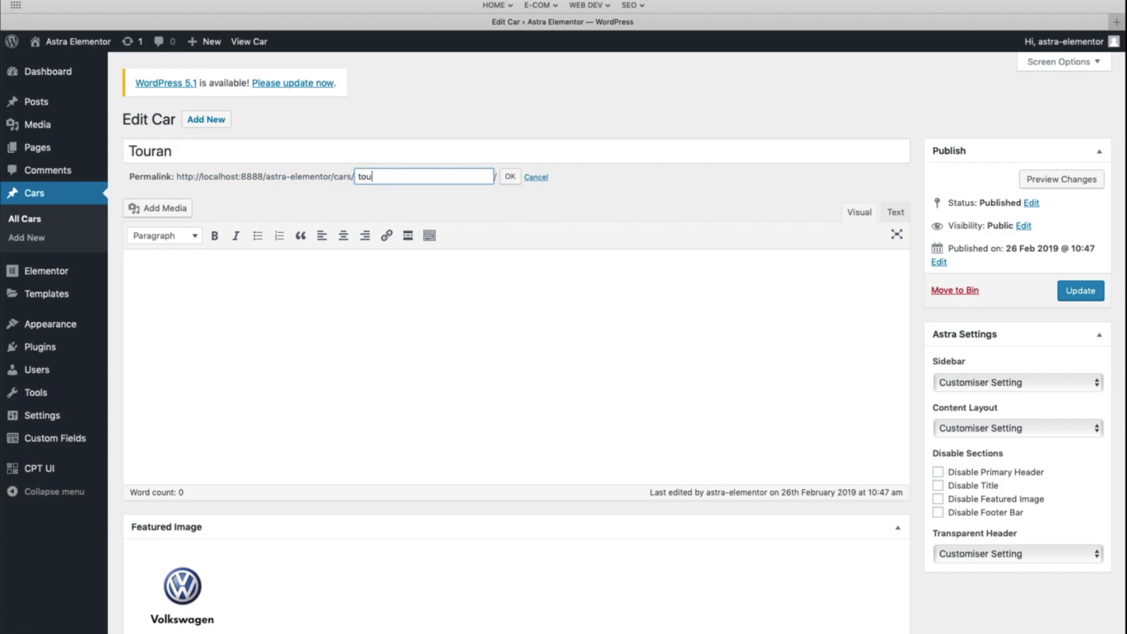
{"action": "type", "text": "ran-3"}
{"action": "left_click", "coordinate": [510, 176]}
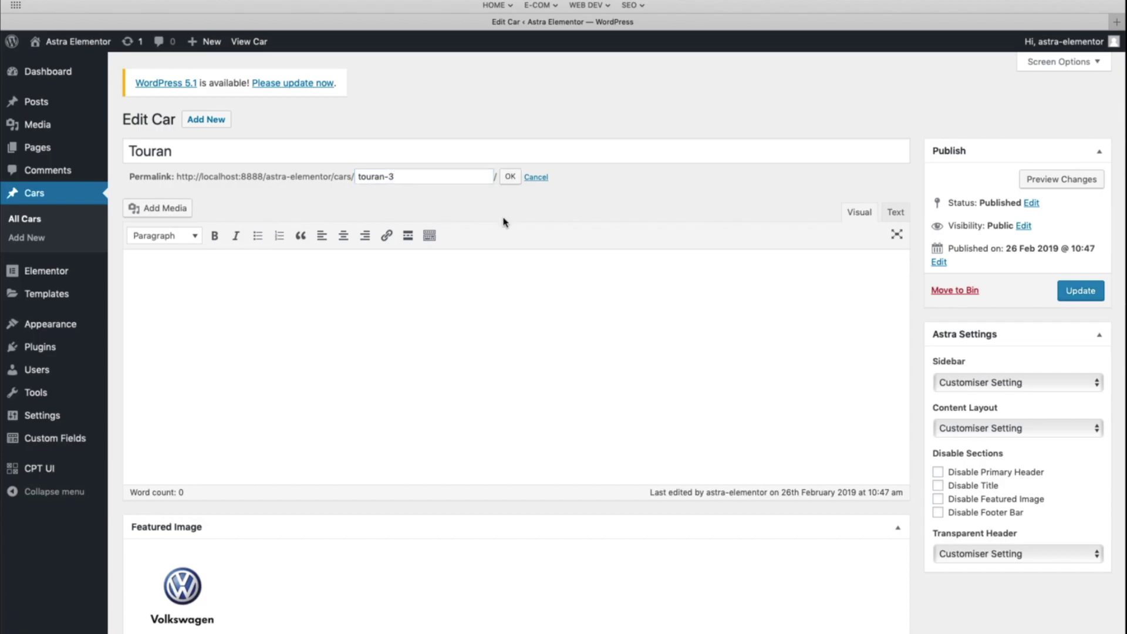
Assign volkswagen.jpg from the media library to the car's Image field and update the entry
{"action": "scroll", "coordinate": [322, 315], "scroll_direction": "down", "scroll_amount": 10}
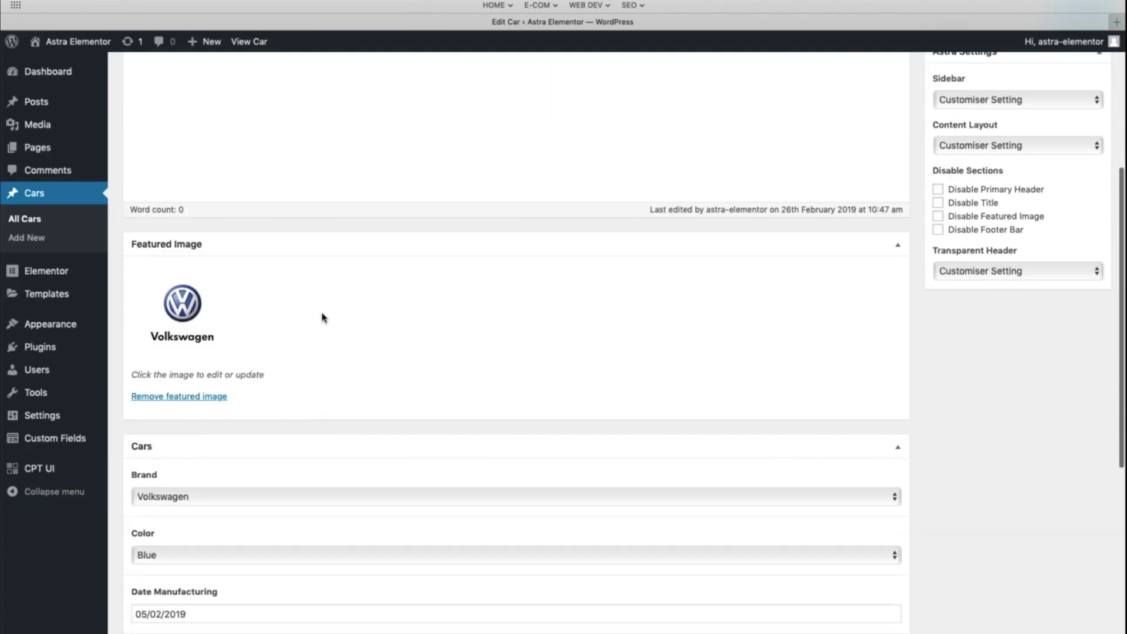
{"action": "scroll", "coordinate": [322, 315], "scroll_direction": "down", "scroll_amount": 3}
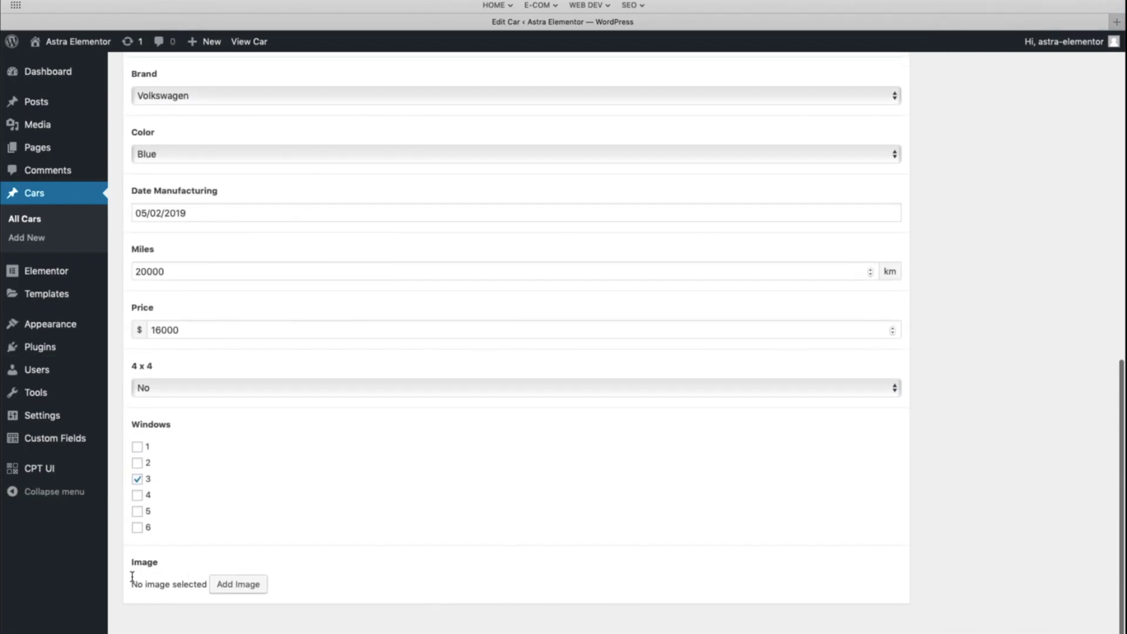
{"action": "left_click", "coordinate": [238, 585]}
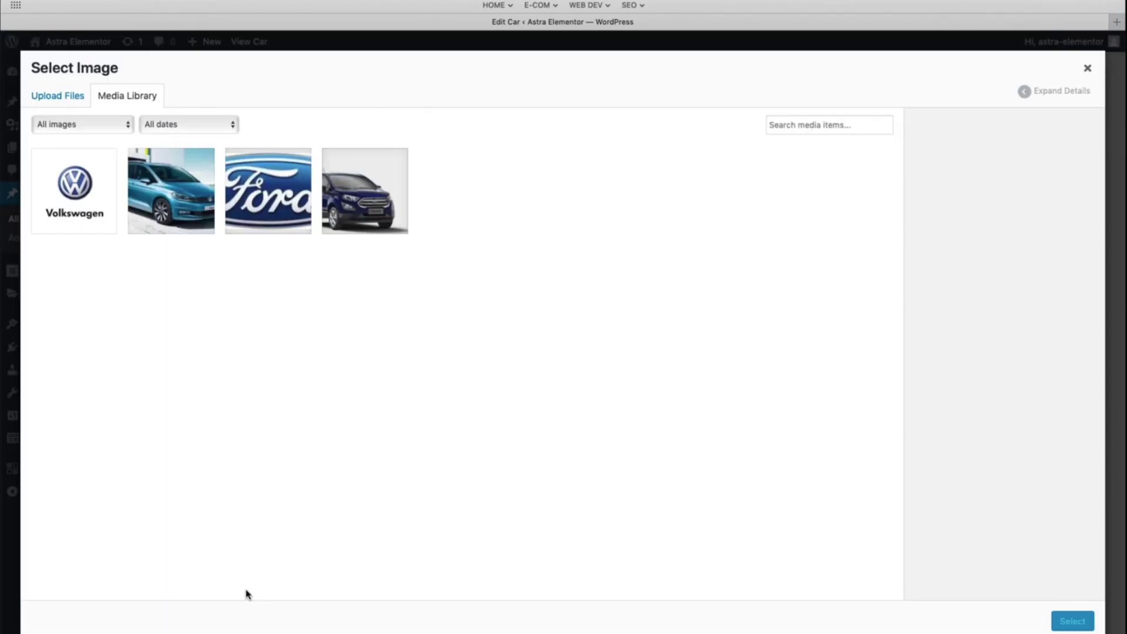
{"action": "left_click", "coordinate": [207, 229]}
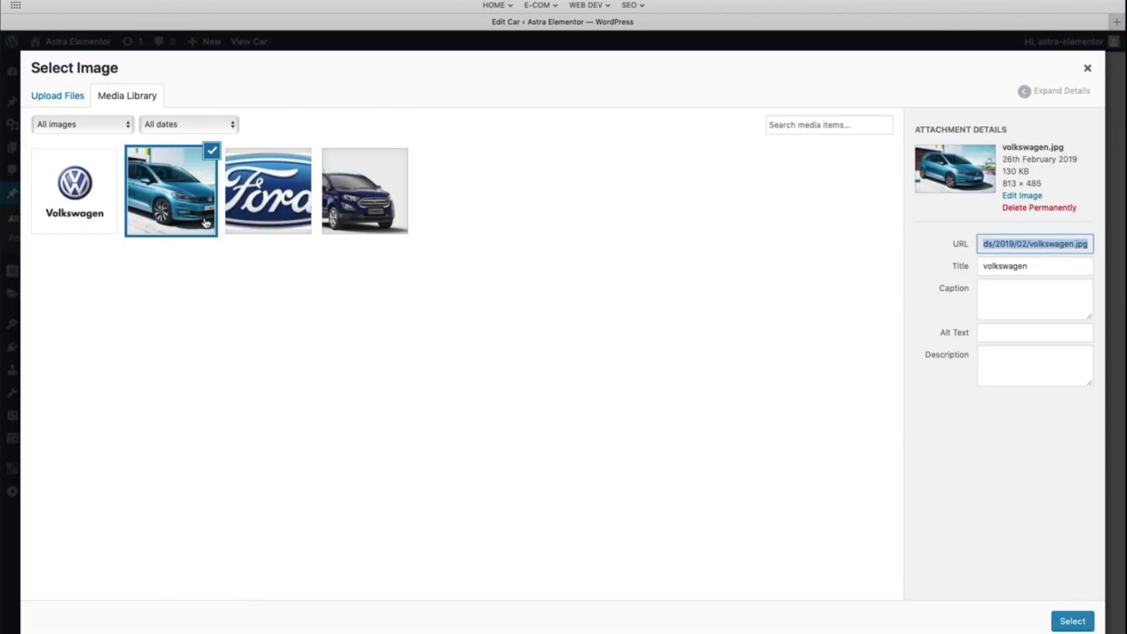
{"action": "left_click", "coordinate": [1073, 622]}
{"action": "scroll", "coordinate": [668, 489], "scroll_direction": "down", "scroll_amount": 2}
{"action": "scroll", "coordinate": [666, 487], "scroll_direction": "up", "scroll_amount": 15}
{"action": "left_click", "coordinate": [1092, 295]}
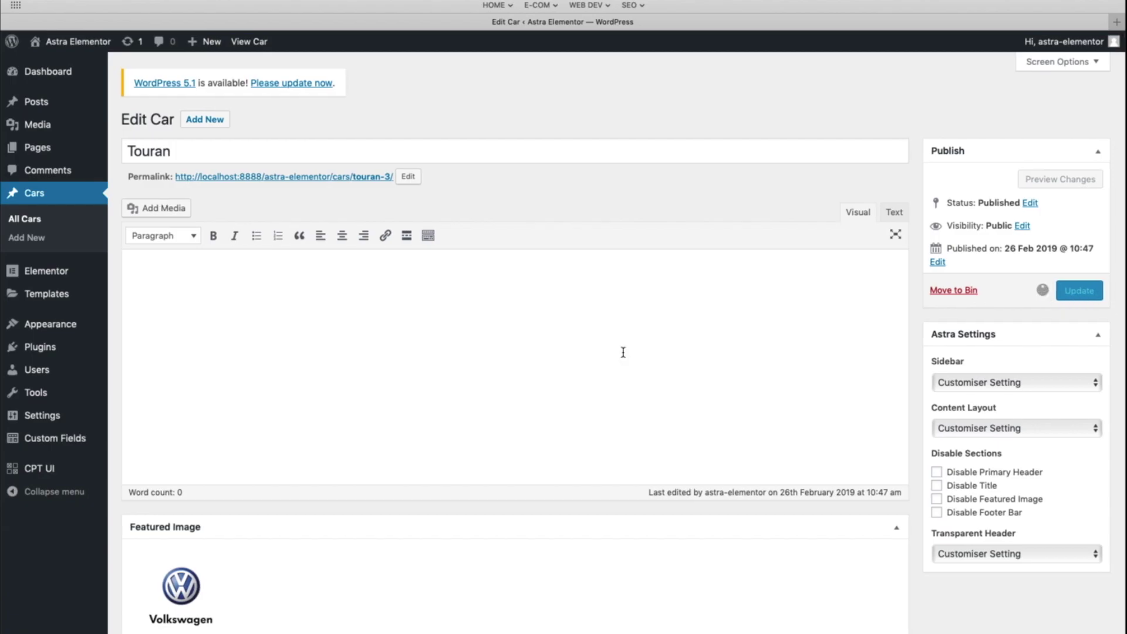
{"action": "scroll", "coordinate": [624, 352], "scroll_direction": "down", "scroll_amount": 8}
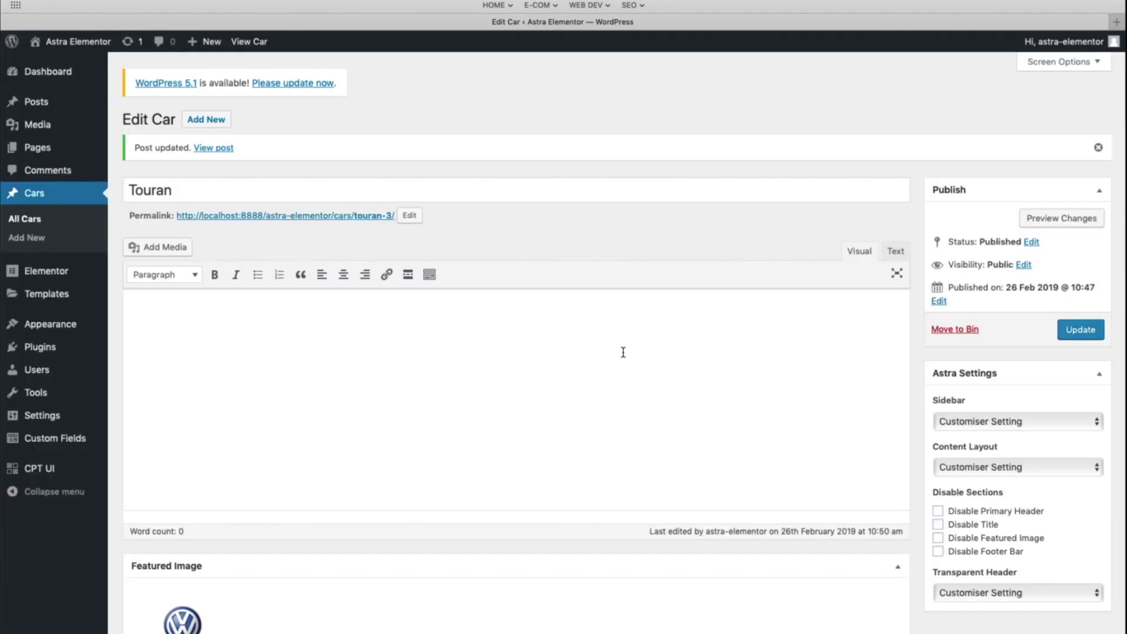
{"action": "scroll", "coordinate": [623, 352], "scroll_direction": "down", "scroll_amount": 10}
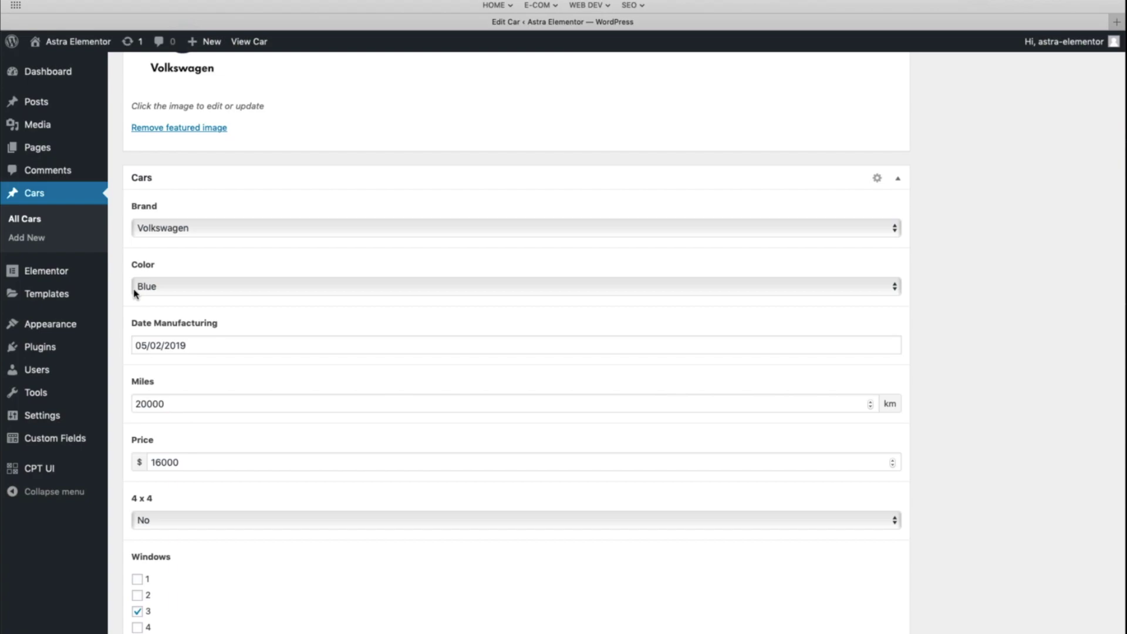
Create an Elementor template of type Single for the Car post type, named Single Car, and dismiss the template library
{"action": "mouse_move", "coordinate": [64, 274]}
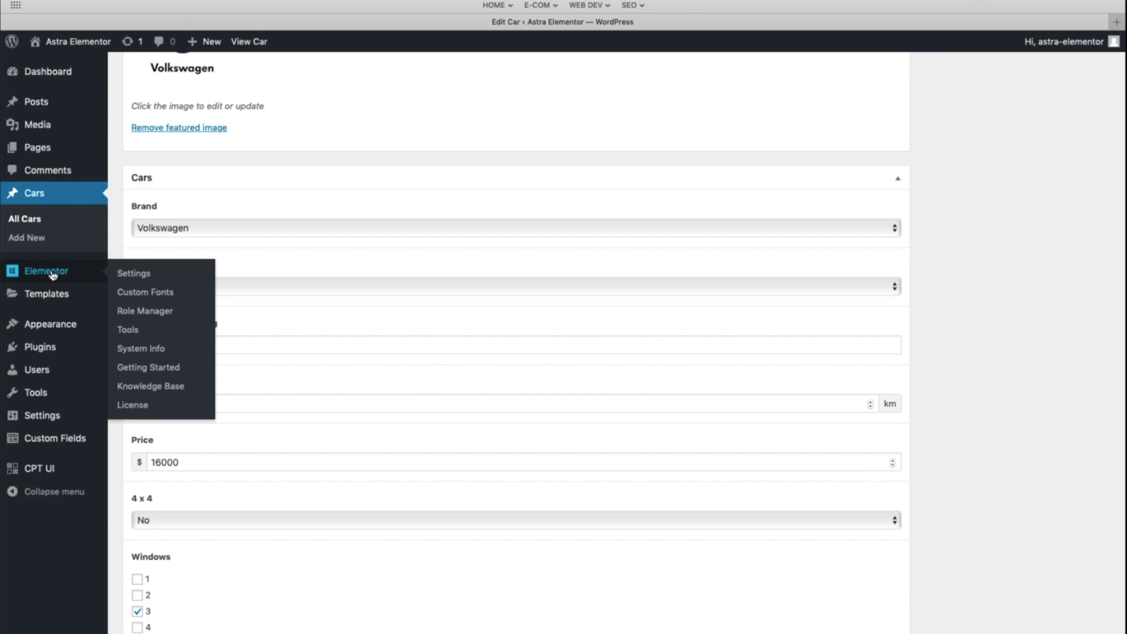
{"action": "mouse_move", "coordinate": [49, 298]}
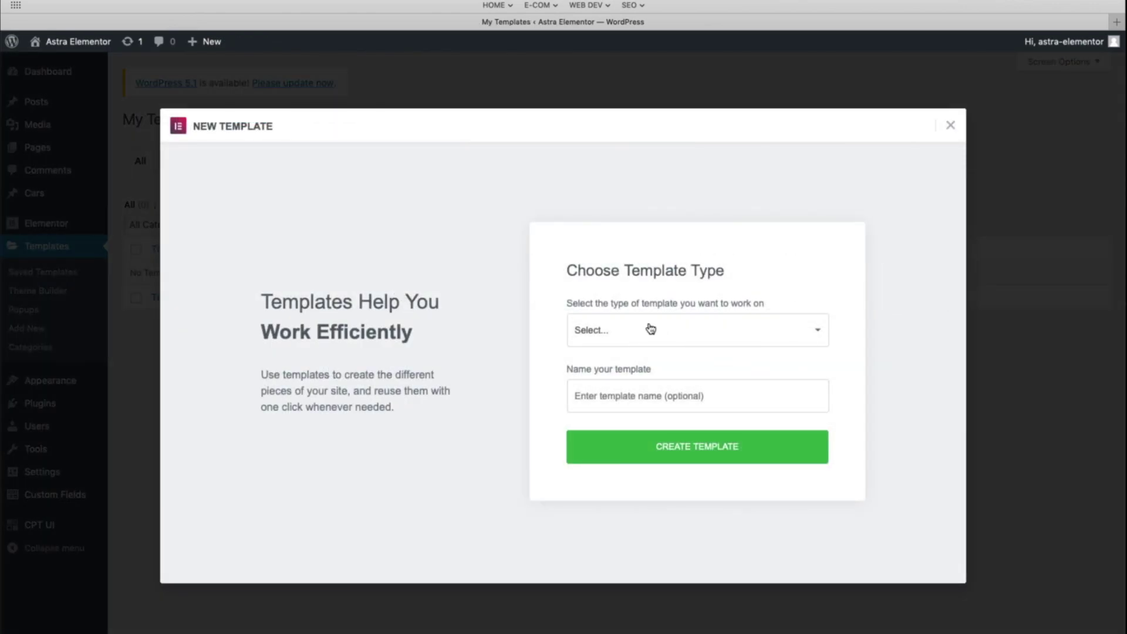
{"action": "left_click", "coordinate": [648, 335]}
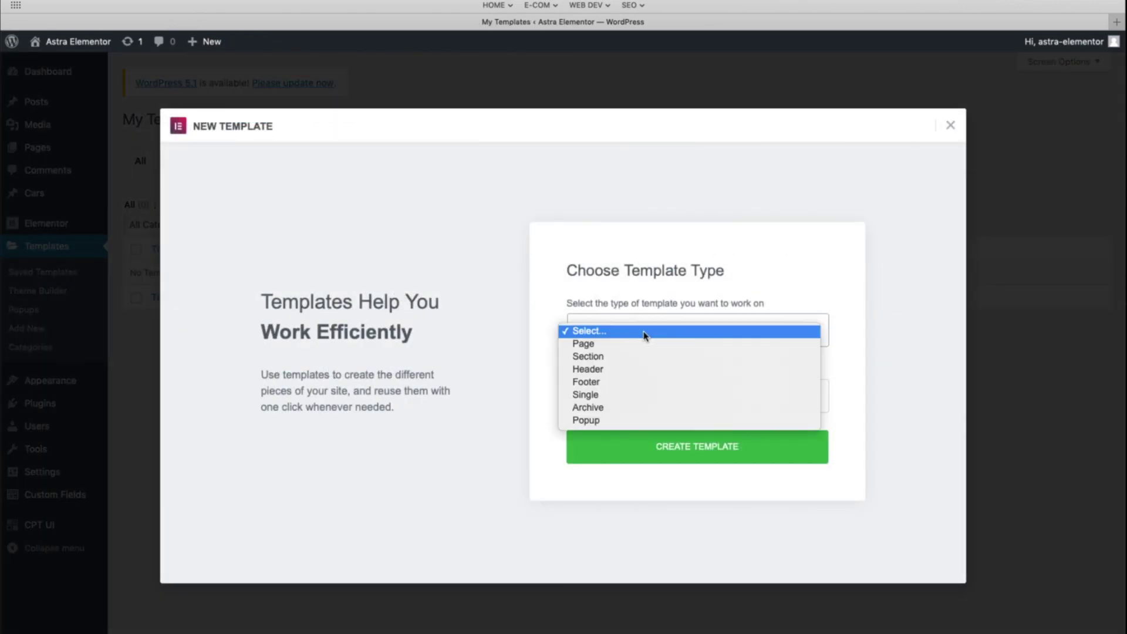
{"action": "left_click", "coordinate": [600, 397]}
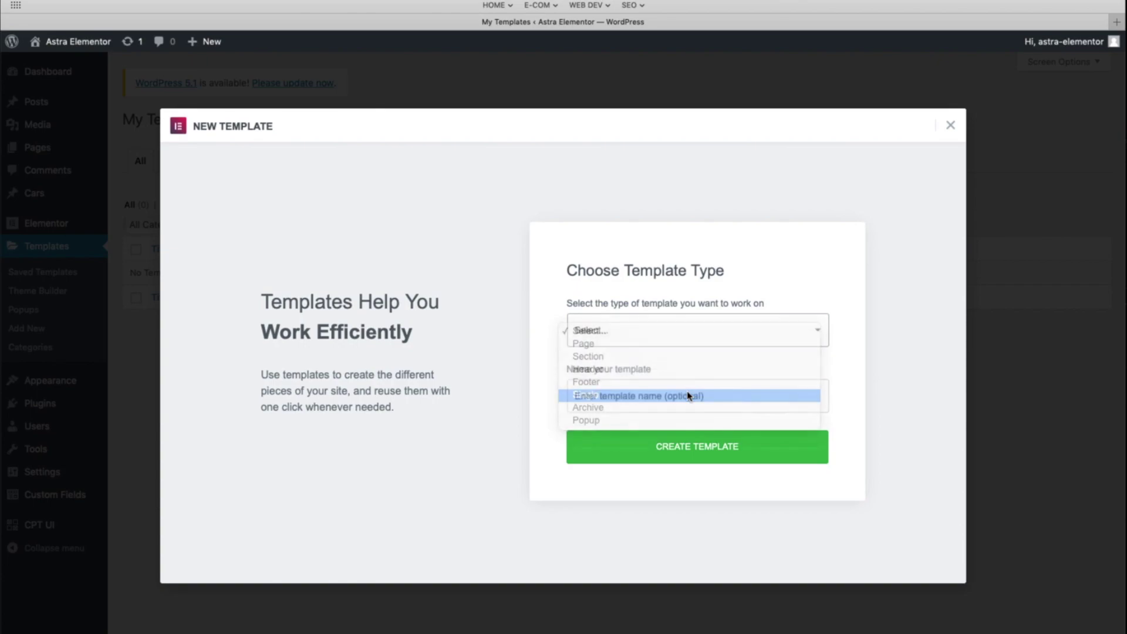
{"action": "left_click", "coordinate": [651, 369]}
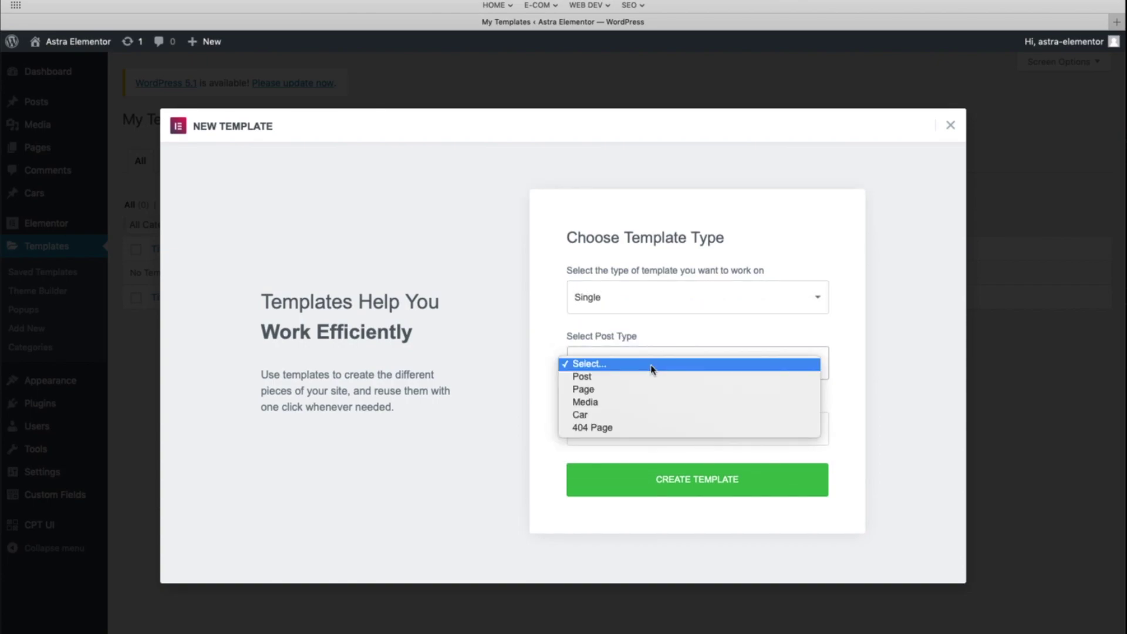
{"action": "left_click", "coordinate": [639, 416]}
{"action": "left_click", "coordinate": [663, 434]}
{"action": "type", "text": "Single Car"}
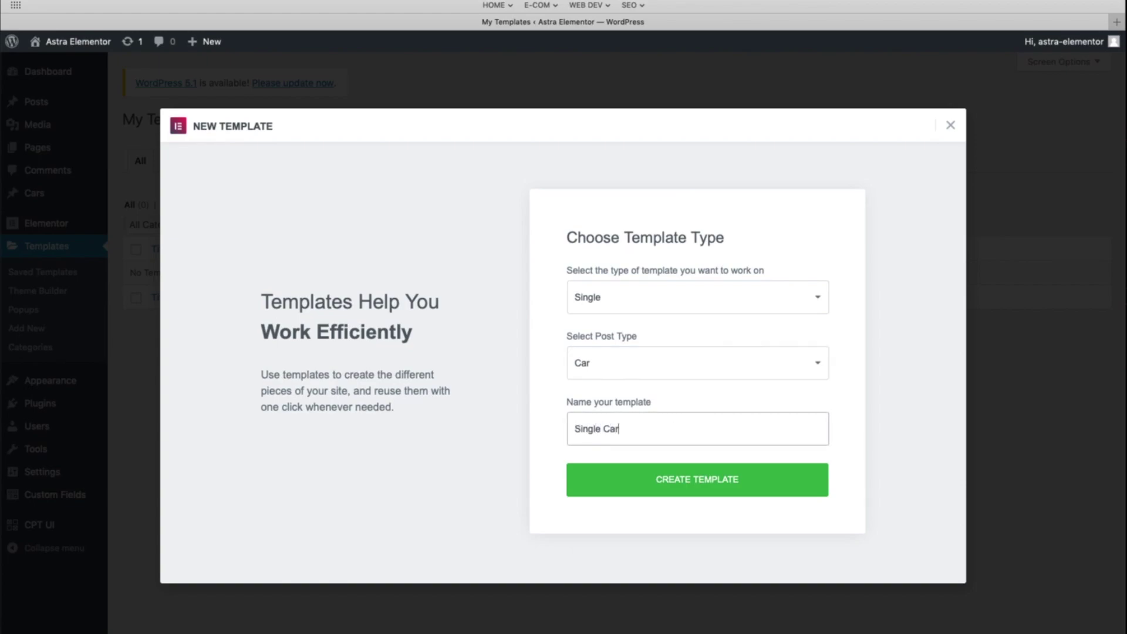
{"action": "left_click", "coordinate": [728, 491]}
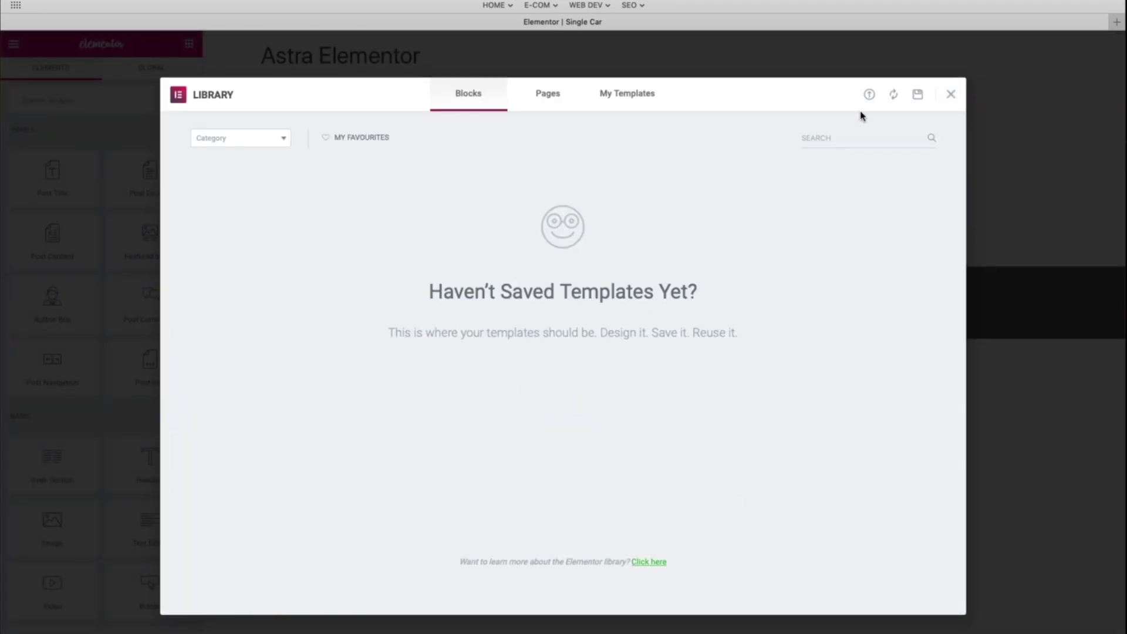
{"action": "left_click", "coordinate": [951, 95]}
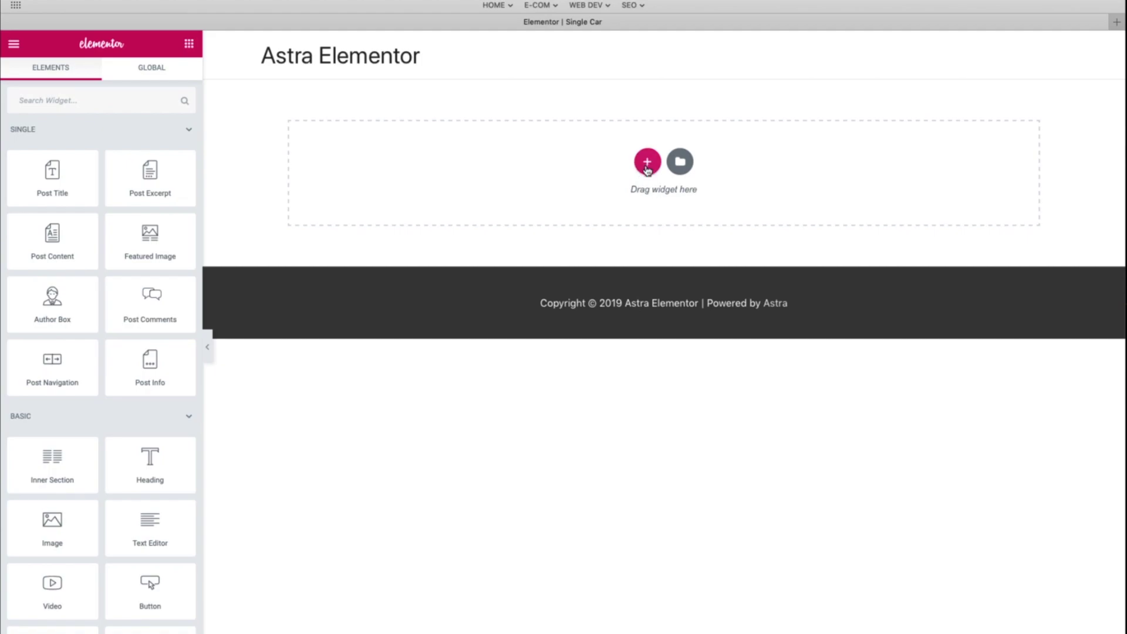
Place a Post Title widget in the empty template and add a section with two equal columns below it
{"action": "left_click_drag", "start_coordinate": [50, 180], "coordinate": [473, 169]}
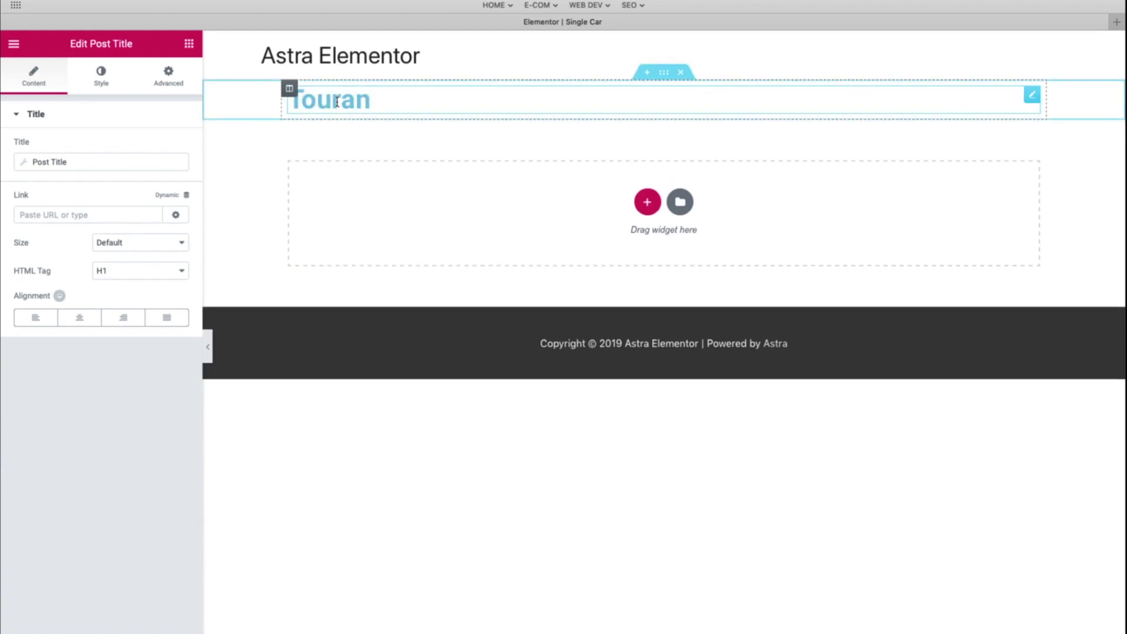
{"action": "left_click", "coordinate": [189, 43]}
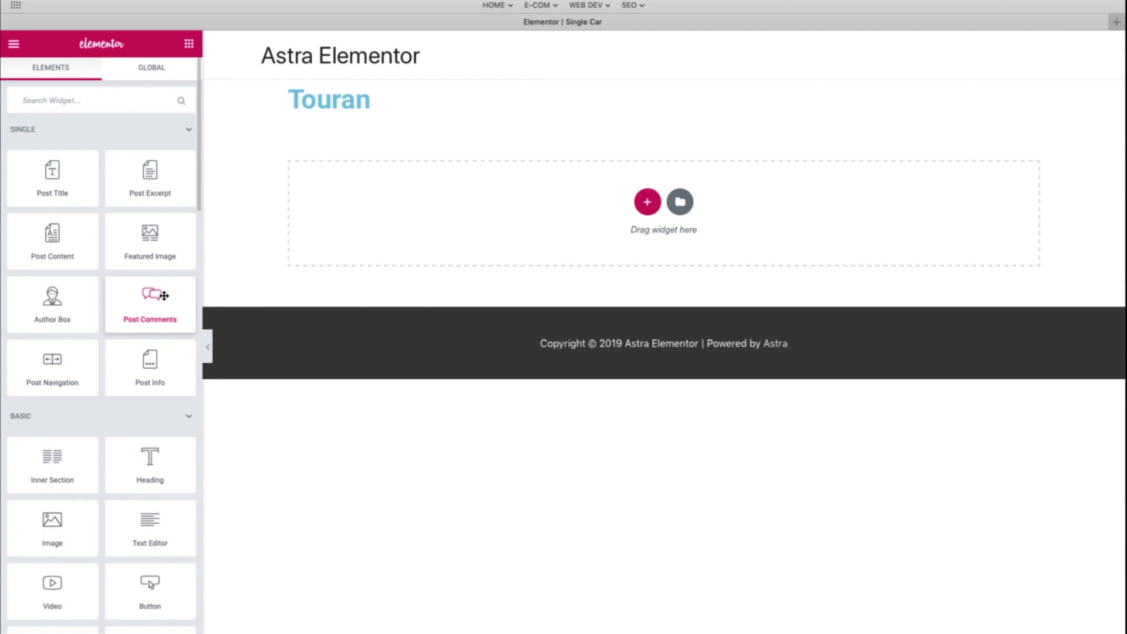
{"action": "left_click", "coordinate": [647, 201]}
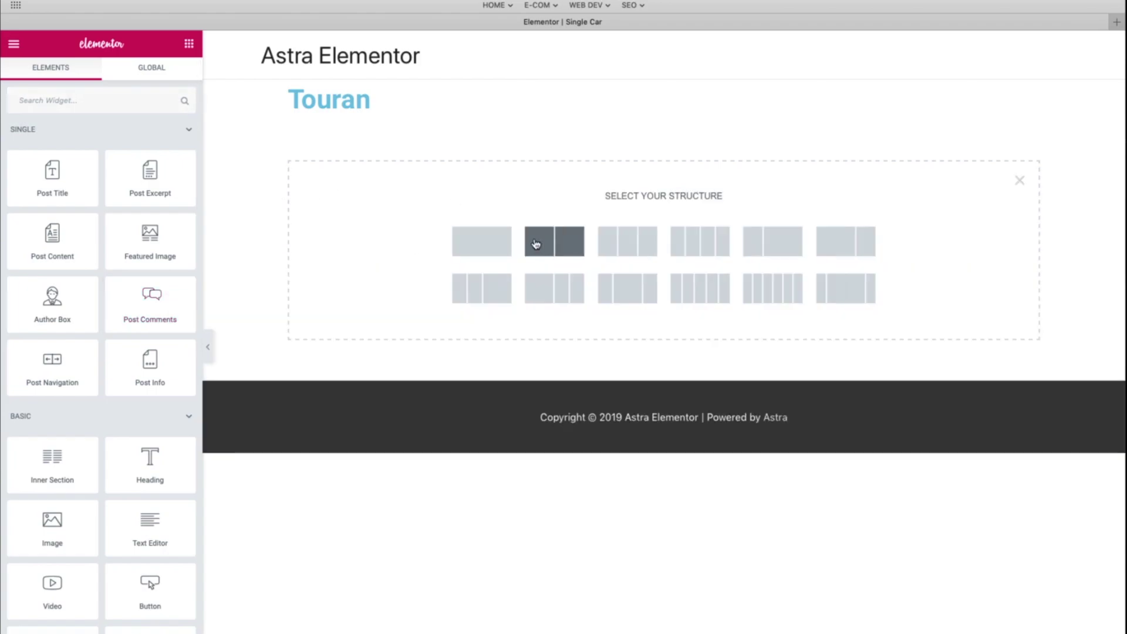
{"action": "left_click", "coordinate": [565, 247]}
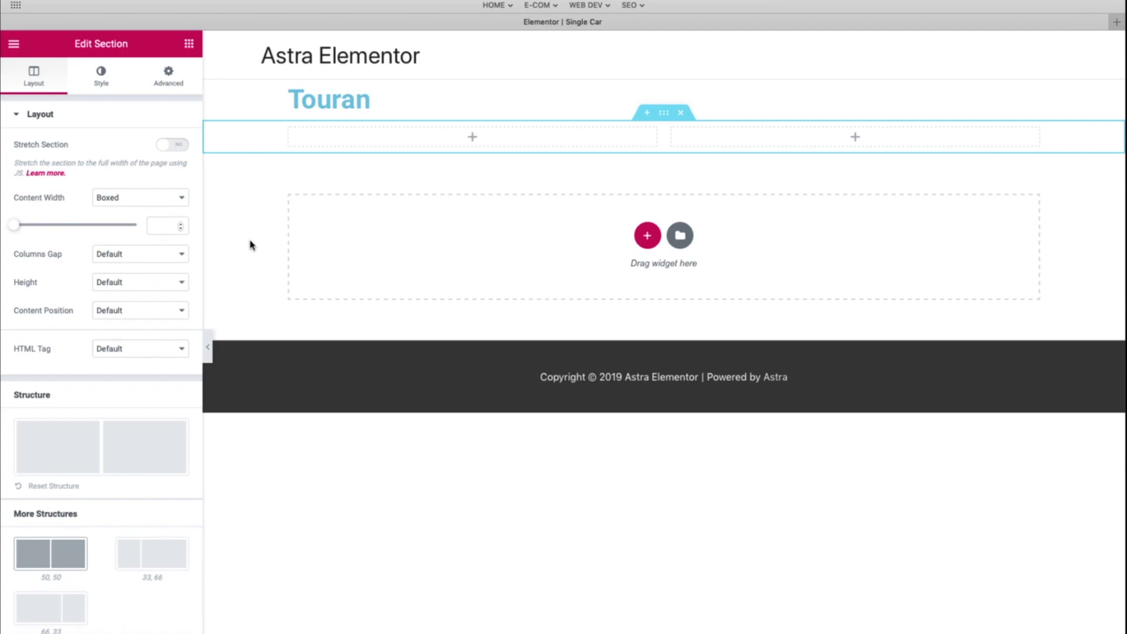
Add an Image widget to the section's left column and set its image size to Full
{"action": "left_click", "coordinate": [189, 44]}
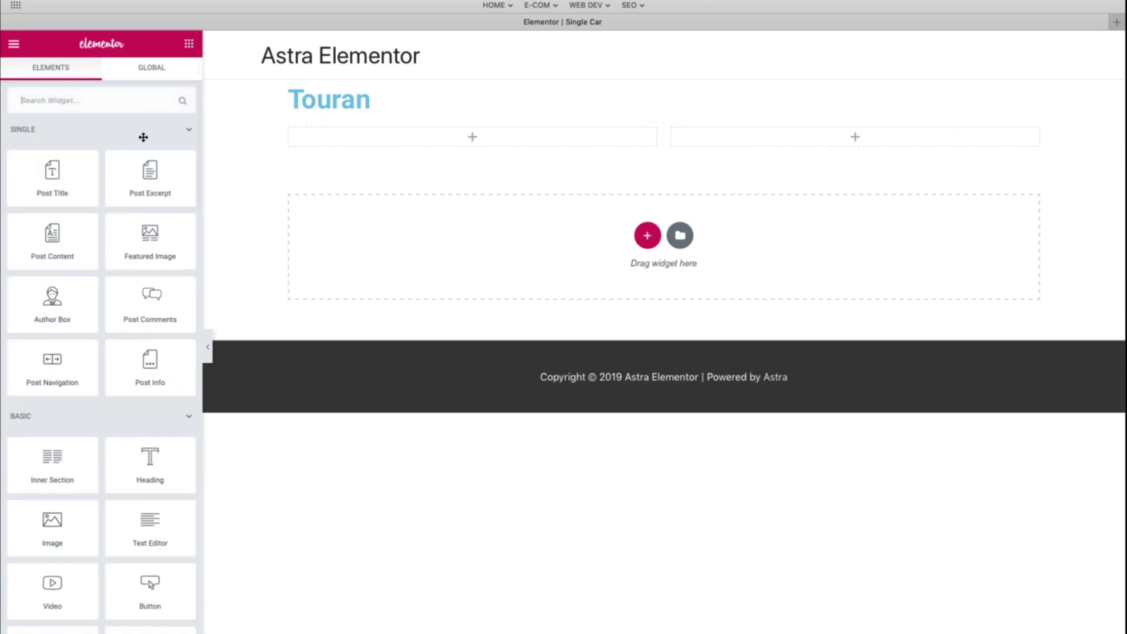
{"action": "left_click_drag", "start_coordinate": [56, 522], "coordinate": [383, 140]}
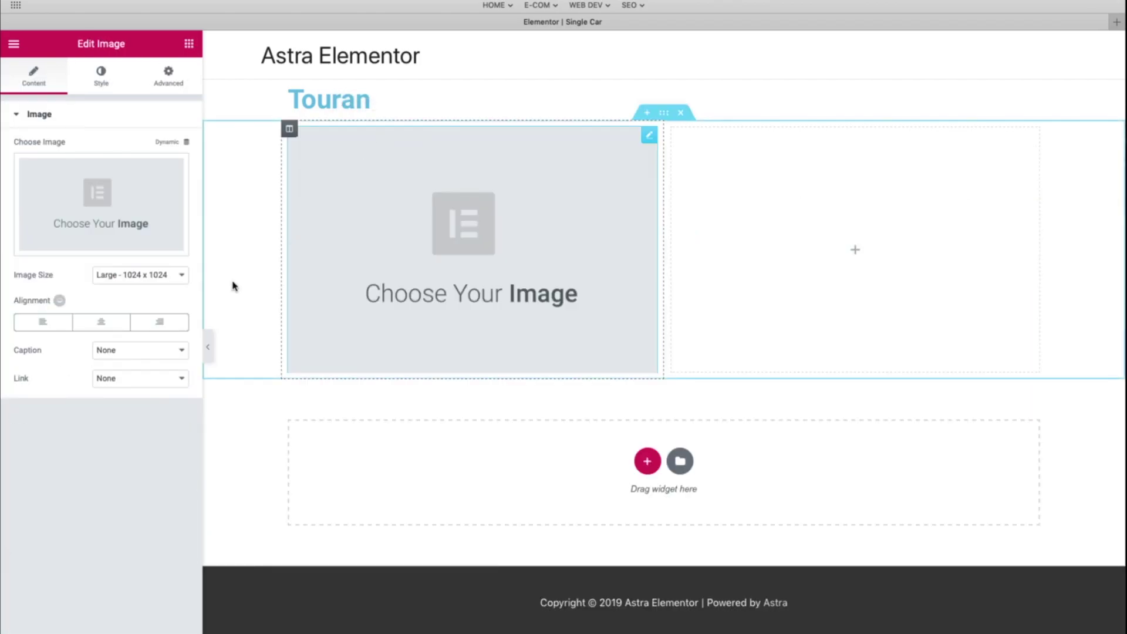
{"action": "left_click", "coordinate": [136, 274]}
{"action": "left_click", "coordinate": [122, 294]}
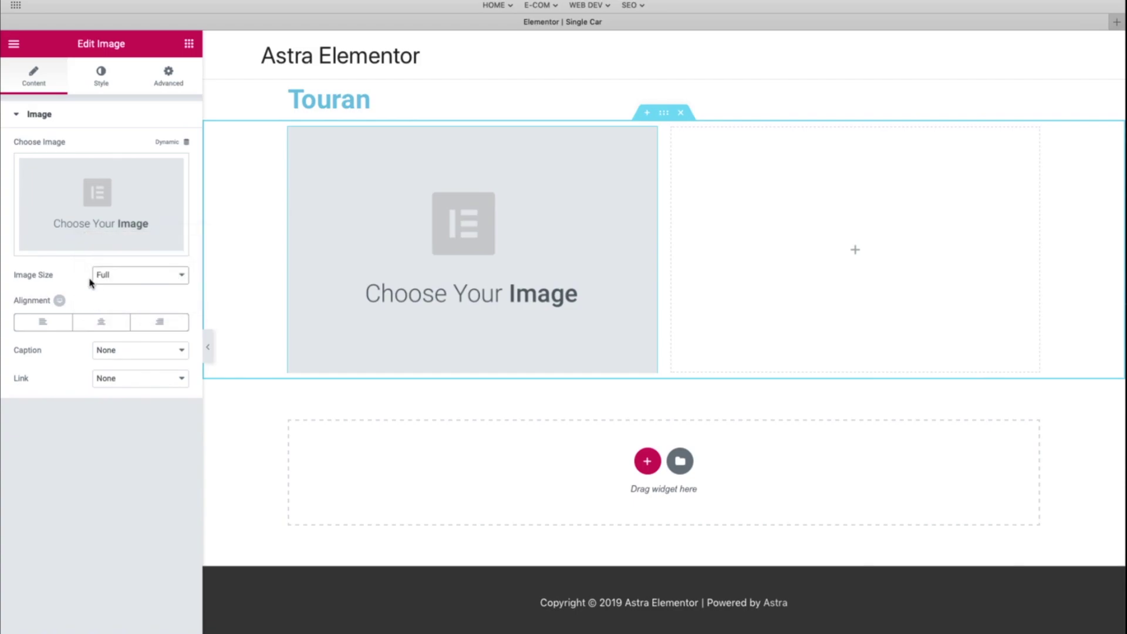
Make the Image widget's source dynamic with ACF Image Field, using the Image key
{"action": "left_click", "coordinate": [187, 144]}
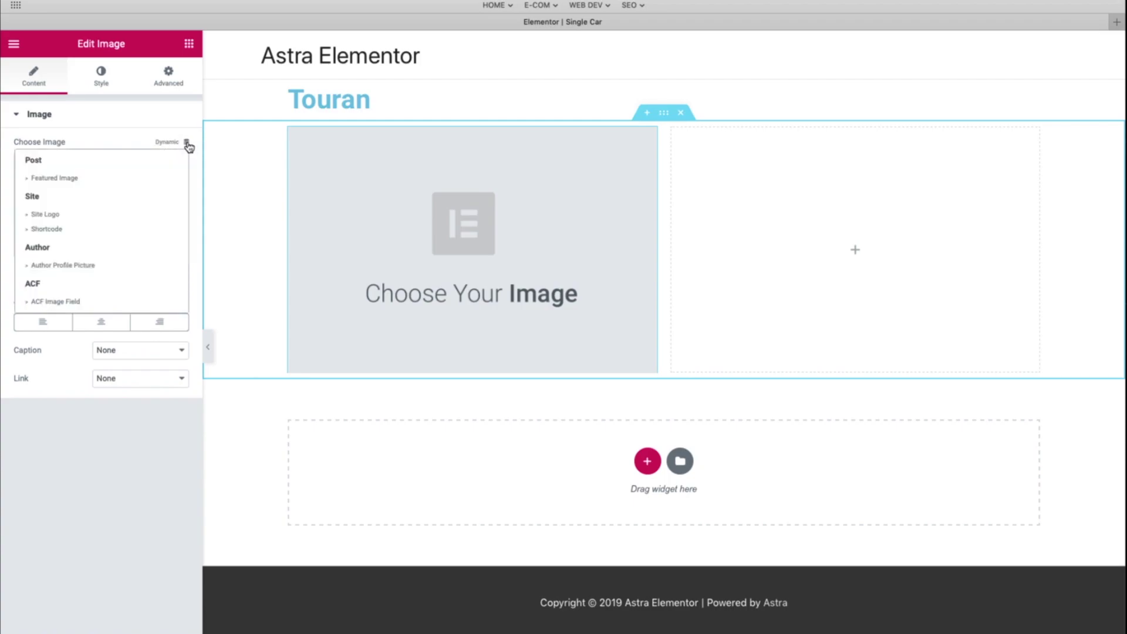
{"action": "left_click", "coordinate": [60, 301]}
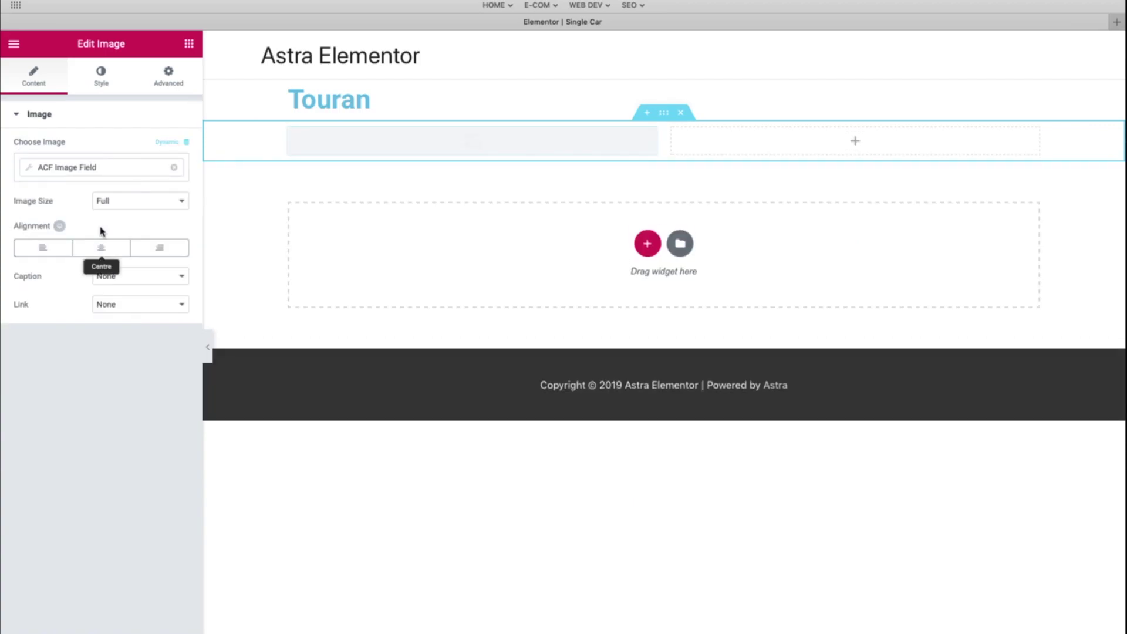
{"action": "left_click", "coordinate": [32, 170]}
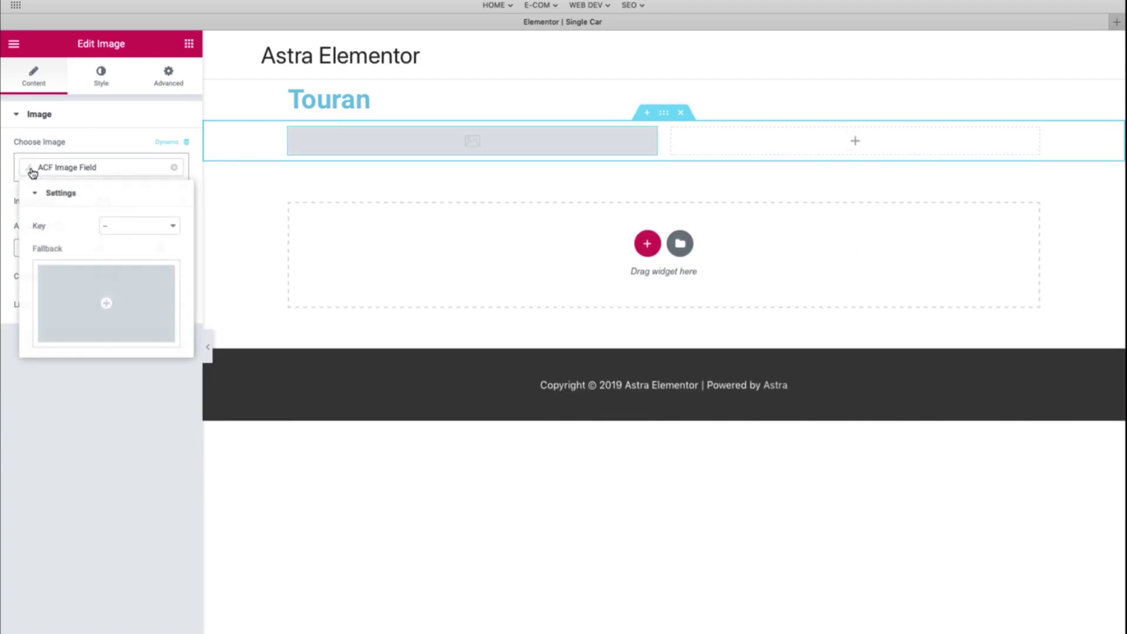
{"action": "left_click", "coordinate": [140, 227]}
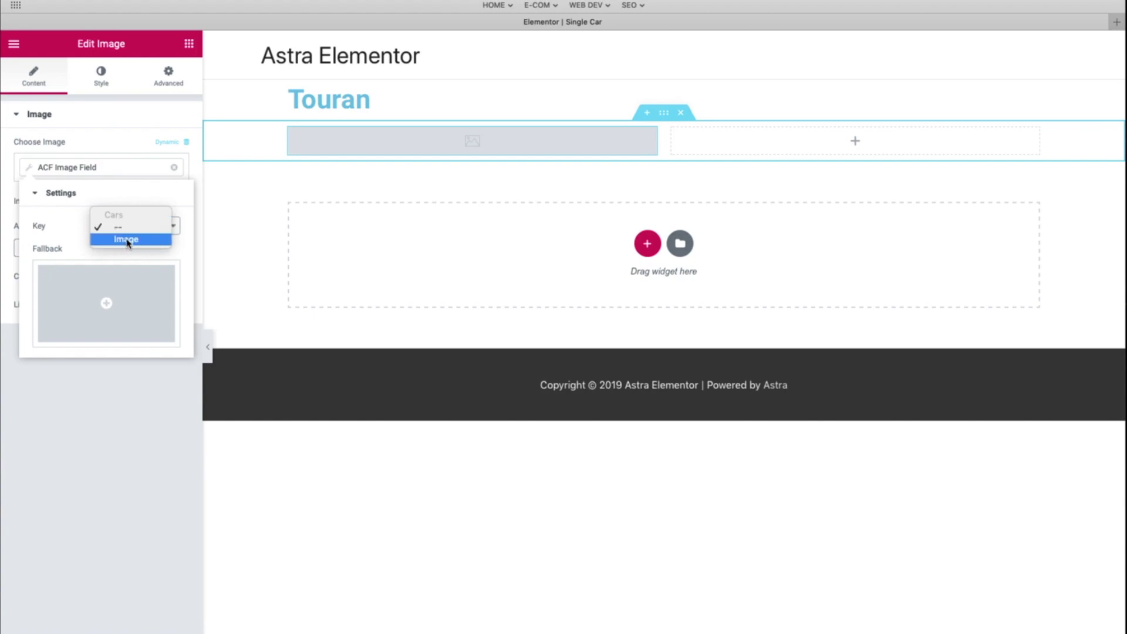
{"action": "left_click", "coordinate": [126, 239]}
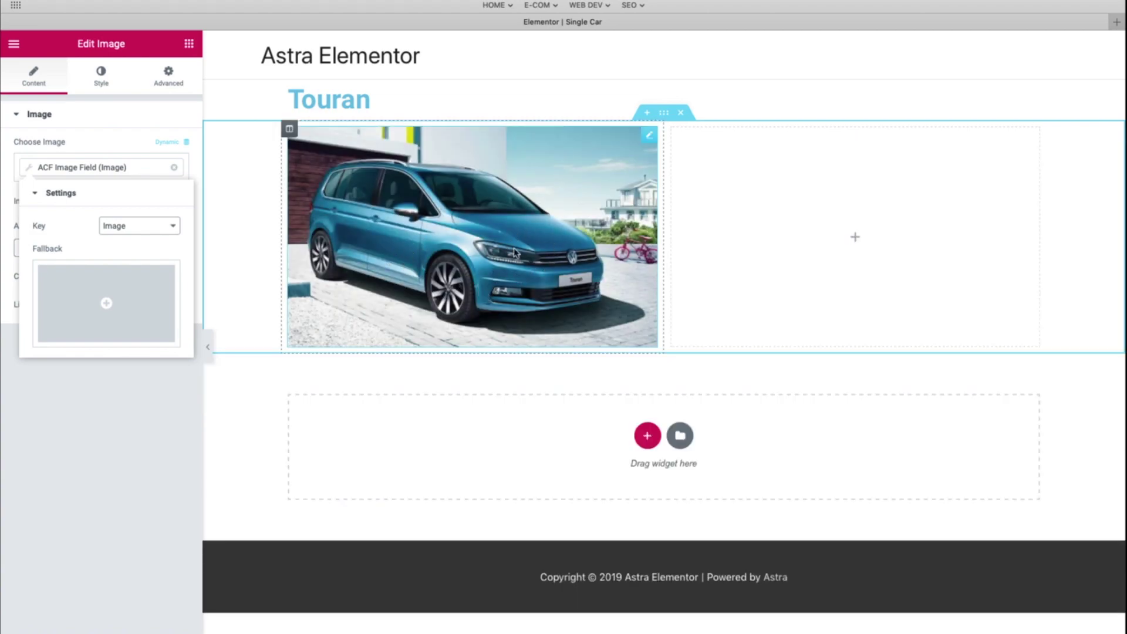
Add a Text Editor widget to the right column and make its content dynamic with ACF Field
{"action": "left_click", "coordinate": [858, 223]}
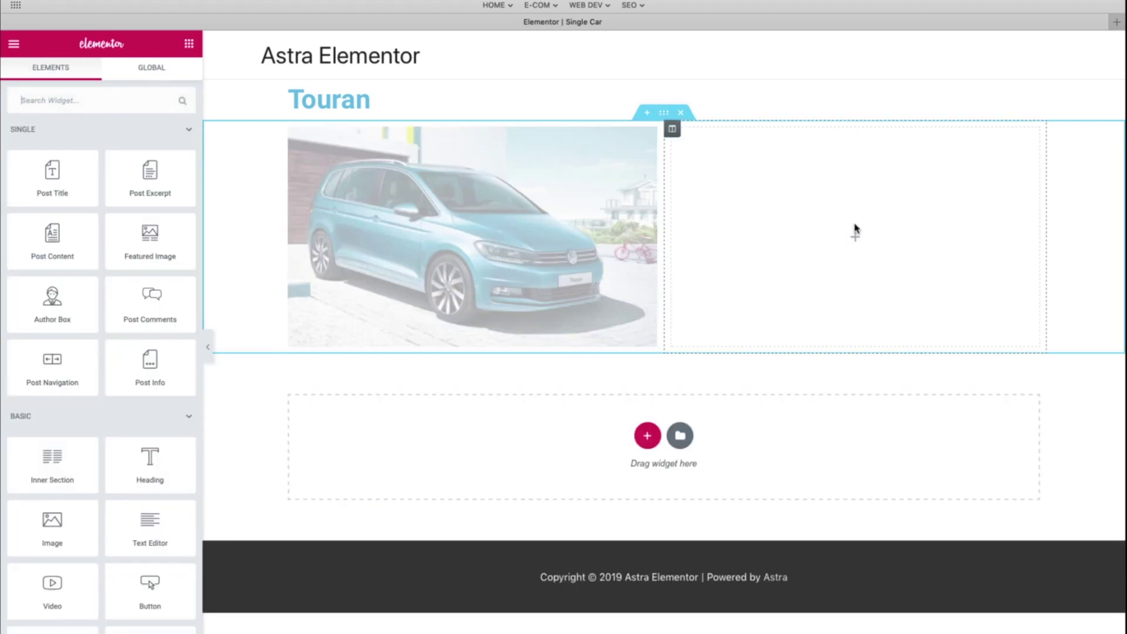
{"action": "left_click_drag", "start_coordinate": [146, 536], "coordinate": [801, 238]}
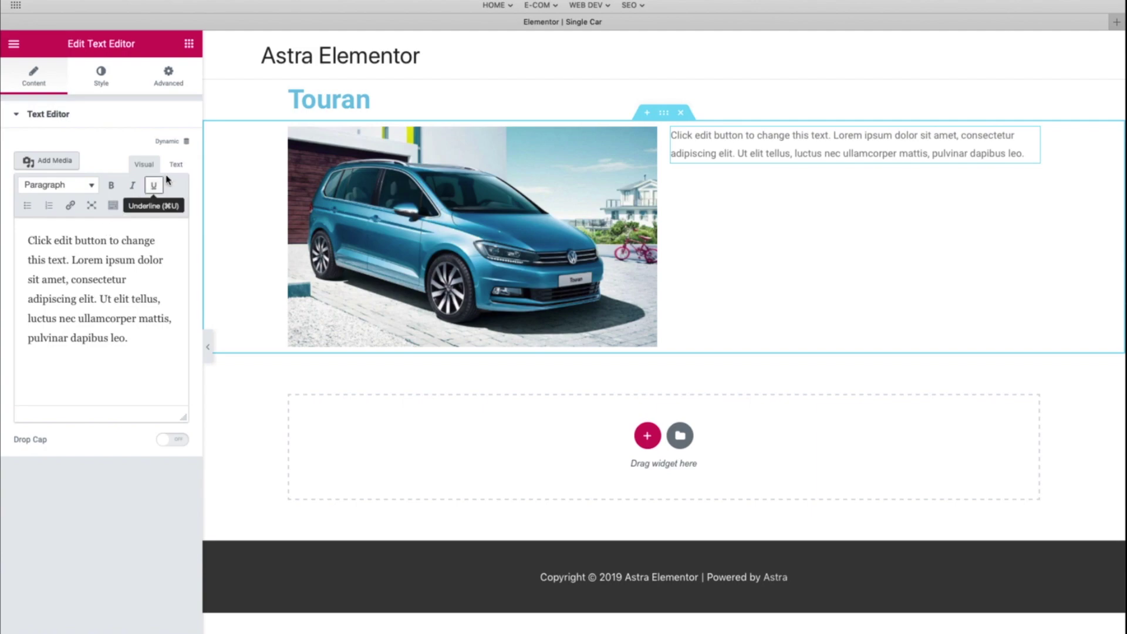
{"action": "left_click", "coordinate": [187, 144]}
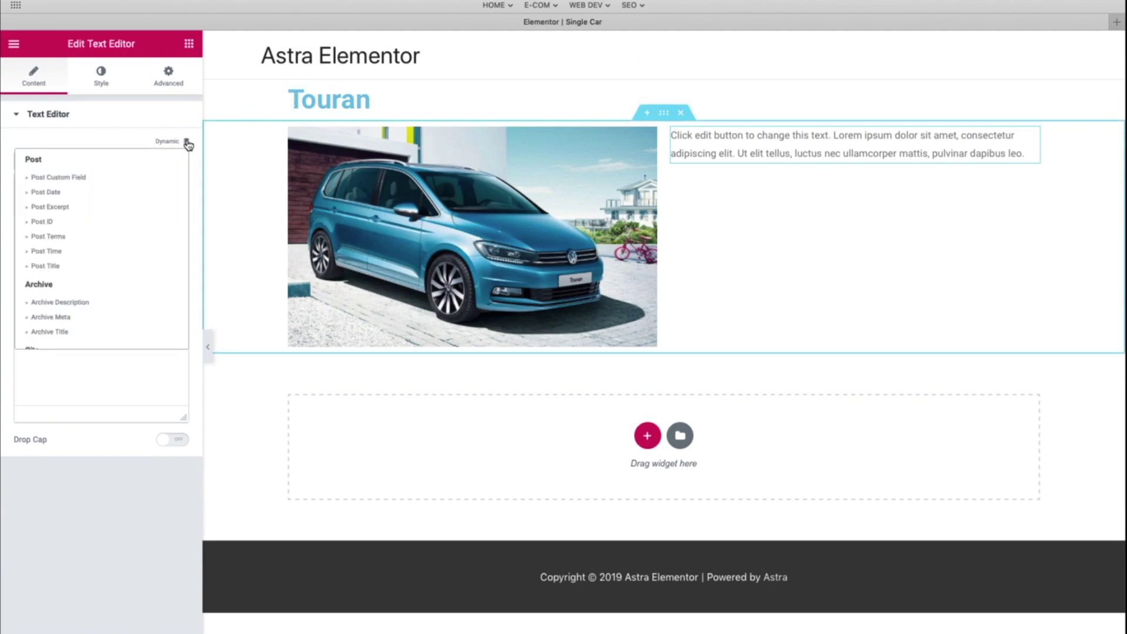
{"action": "scroll", "coordinate": [45, 320], "scroll_direction": "down", "scroll_amount": 5}
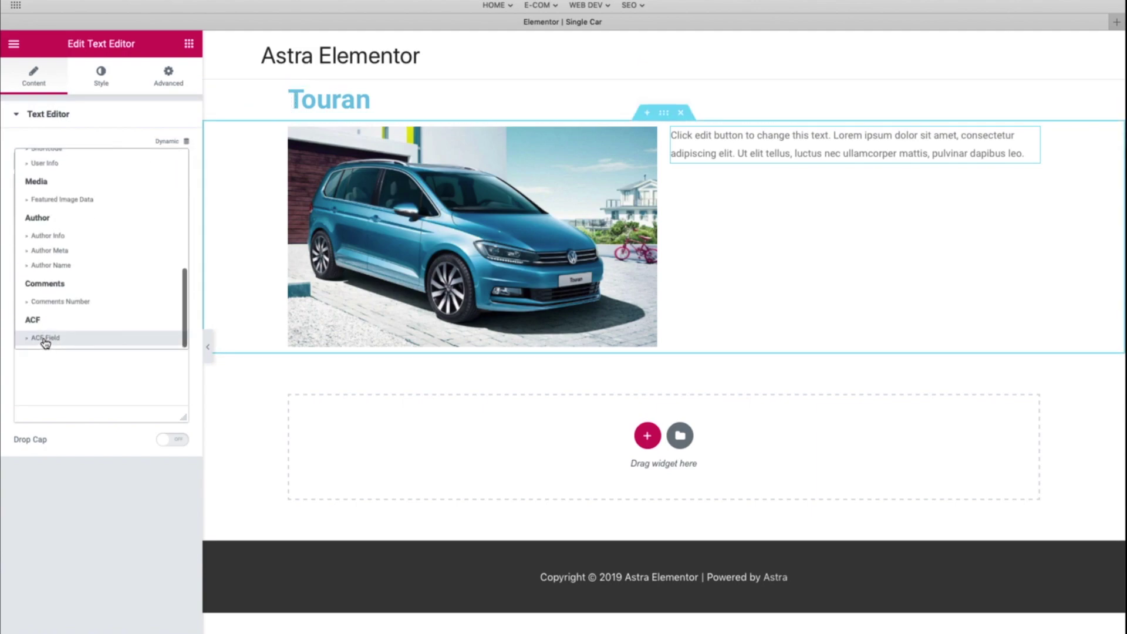
{"action": "left_click", "coordinate": [46, 340]}
{"action": "left_click", "coordinate": [24, 163]}
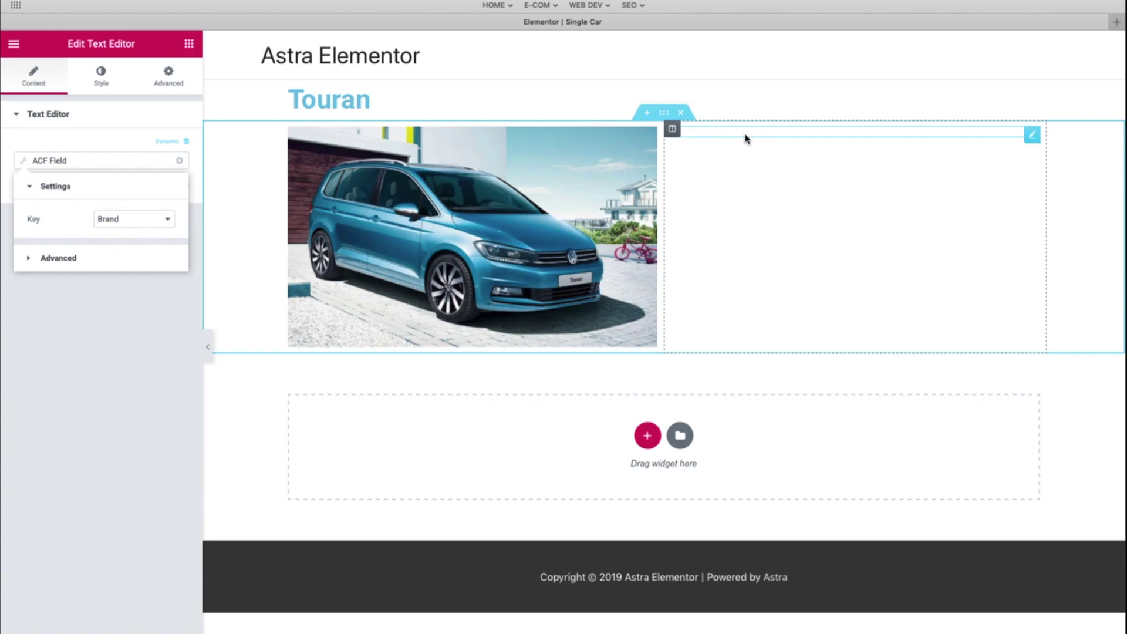
Try Color as the text widget's ACF key and set the key to Brand instead
{"action": "left_click", "coordinate": [130, 224]}
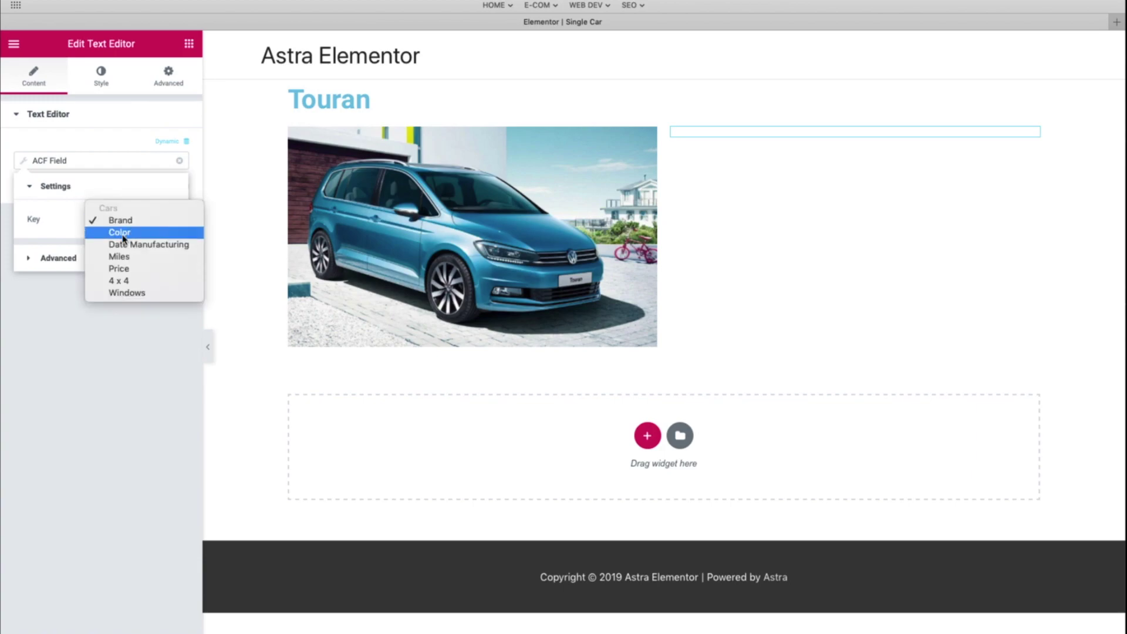
{"action": "left_click", "coordinate": [123, 233]}
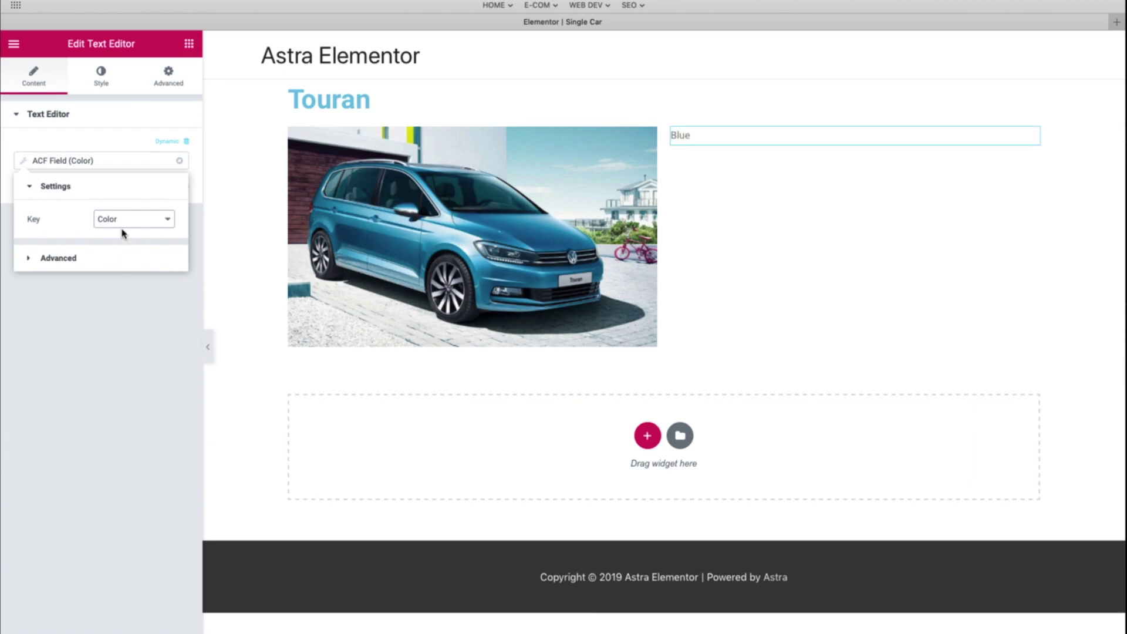
{"action": "left_click", "coordinate": [125, 221]}
{"action": "left_click", "coordinate": [102, 290]}
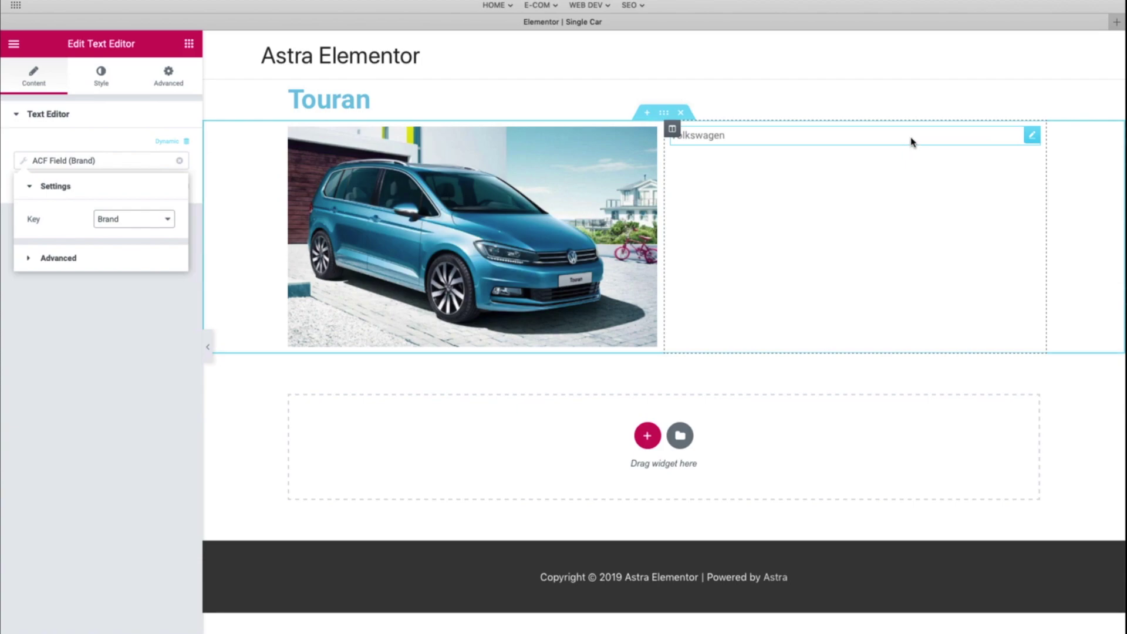
Duplicate the brand text widget and set the copy's ACF key to Color
{"action": "left_click", "coordinate": [1033, 136]}
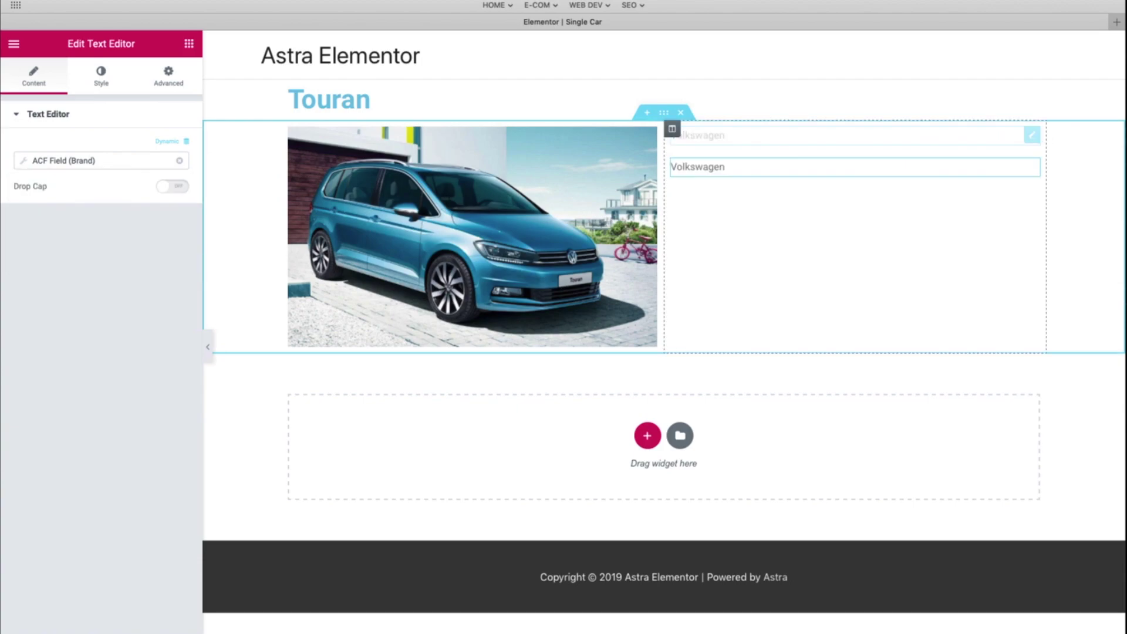
{"action": "left_click", "coordinate": [88, 163]}
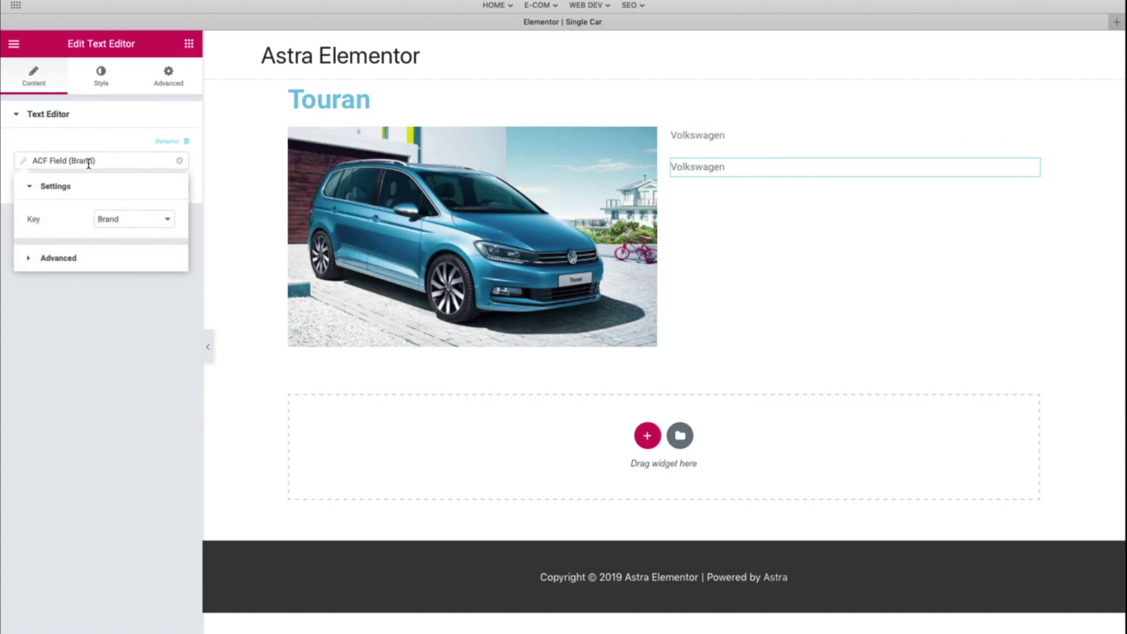
{"action": "left_click", "coordinate": [132, 227]}
{"action": "left_click", "coordinate": [124, 234]}
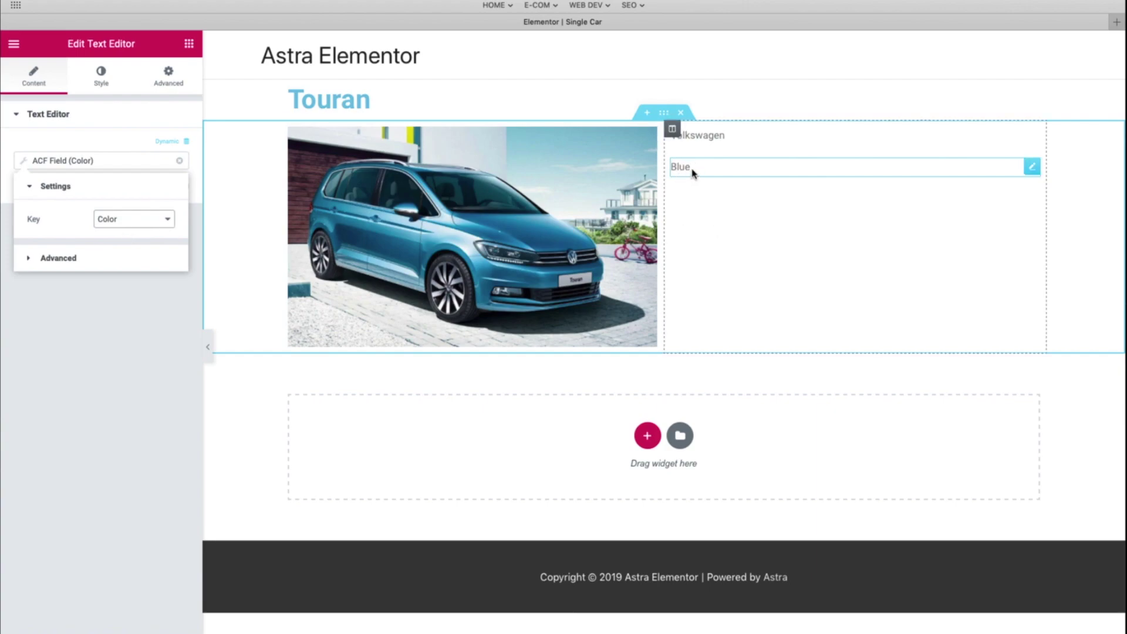
Label and bold the color value by setting Before to "Color: <strong>" and After to "</strong>"
{"action": "left_click", "coordinate": [52, 259]}
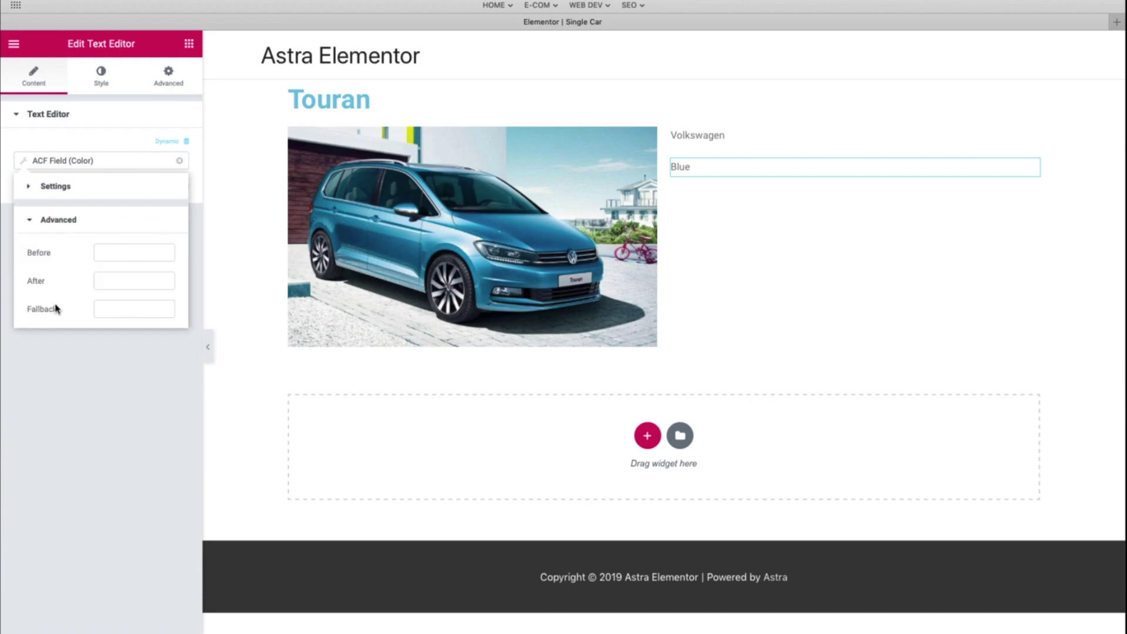
{"action": "left_click", "coordinate": [128, 251]}
{"action": "type", "text": "Color"}
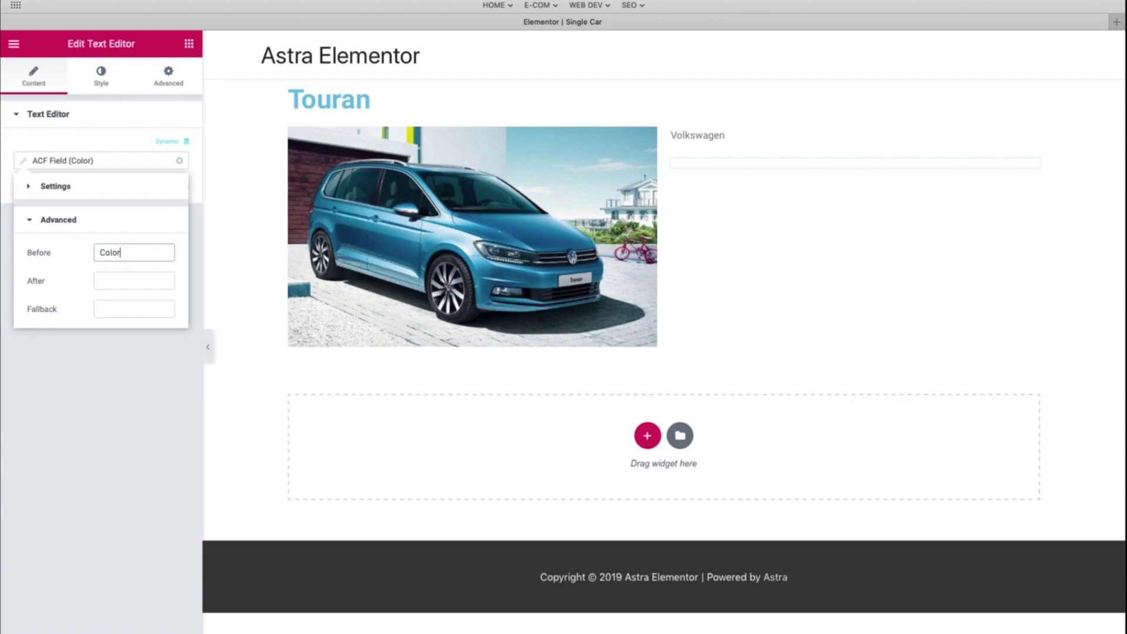
{"action": "type", "text": ":"}
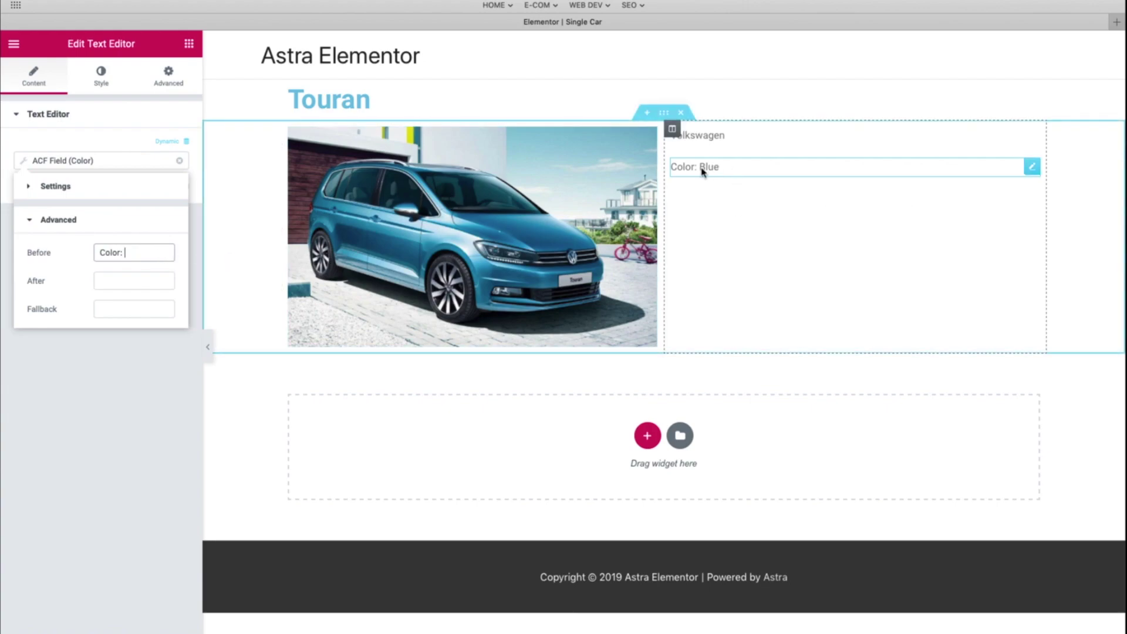
{"action": "type", "text": "<strong>"}
{"action": "left_click", "coordinate": [134, 280]}
{"action": "type", "text": "</strong>"}
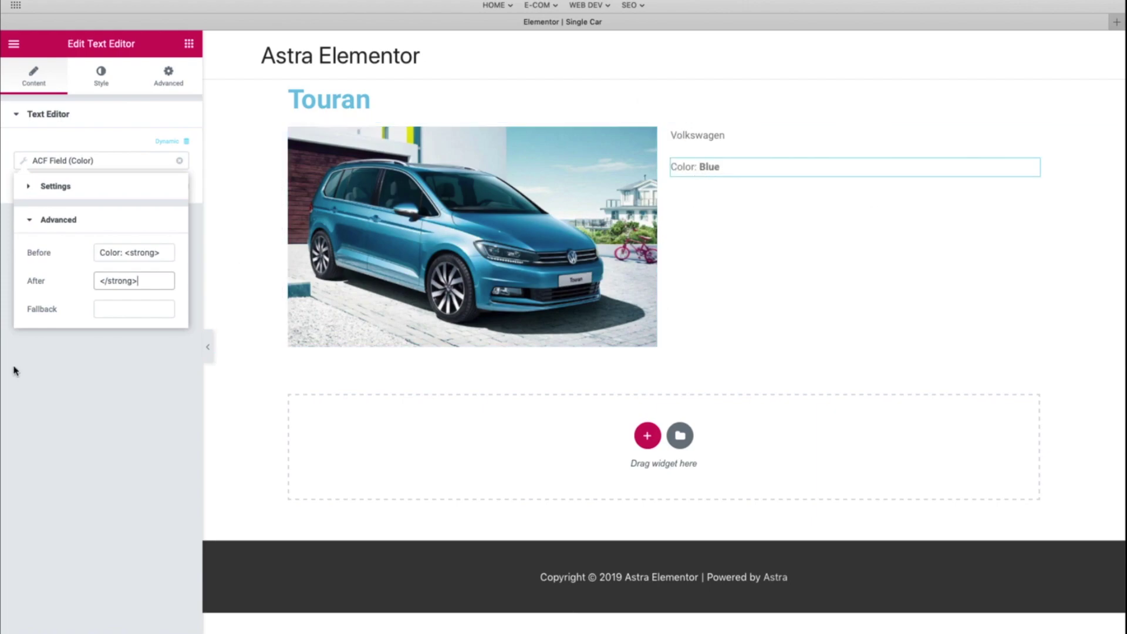
Duplicate the color text widget and set the copy's ACF key to Date Manufacturing
{"action": "left_click", "coordinate": [52, 393]}
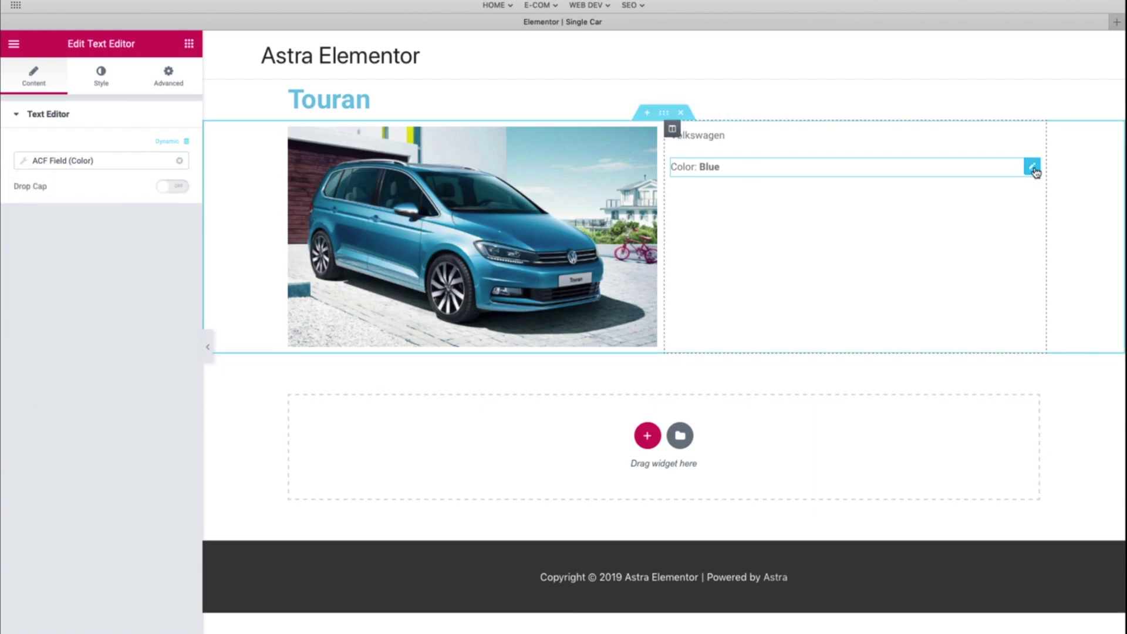
{"action": "key", "text": "ctrl+d"}
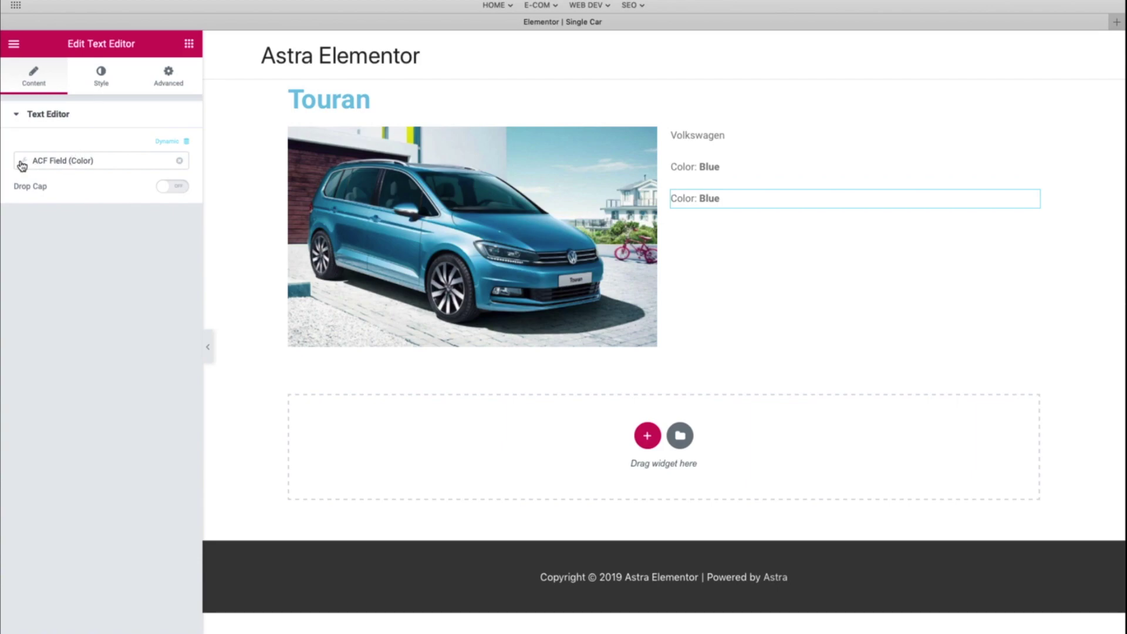
{"action": "left_click", "coordinate": [24, 164]}
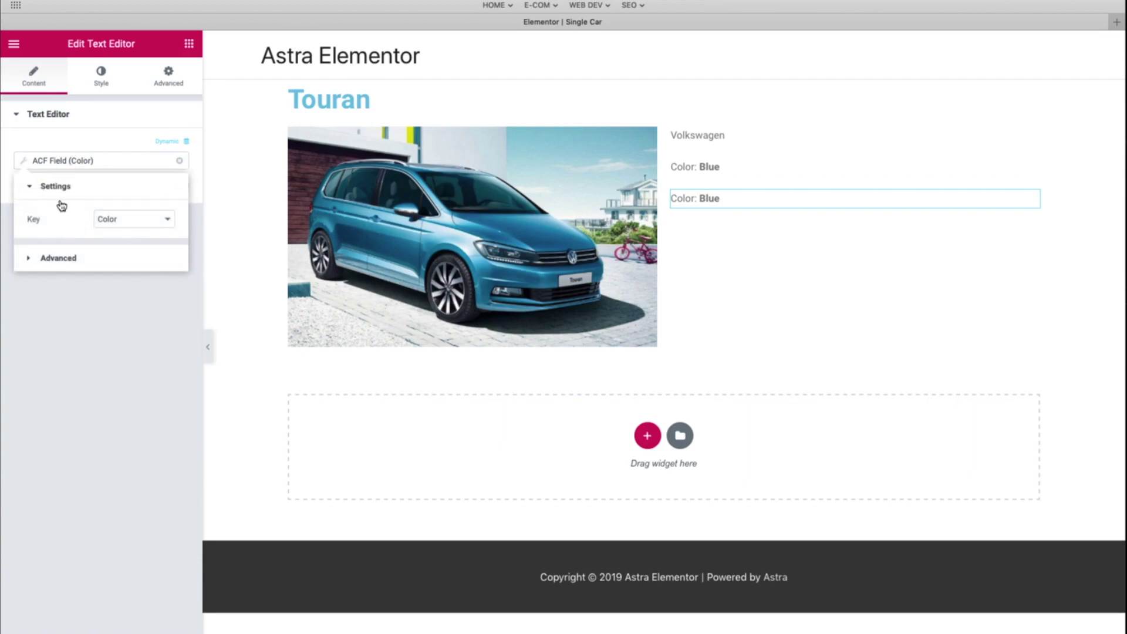
{"action": "left_click", "coordinate": [129, 222]}
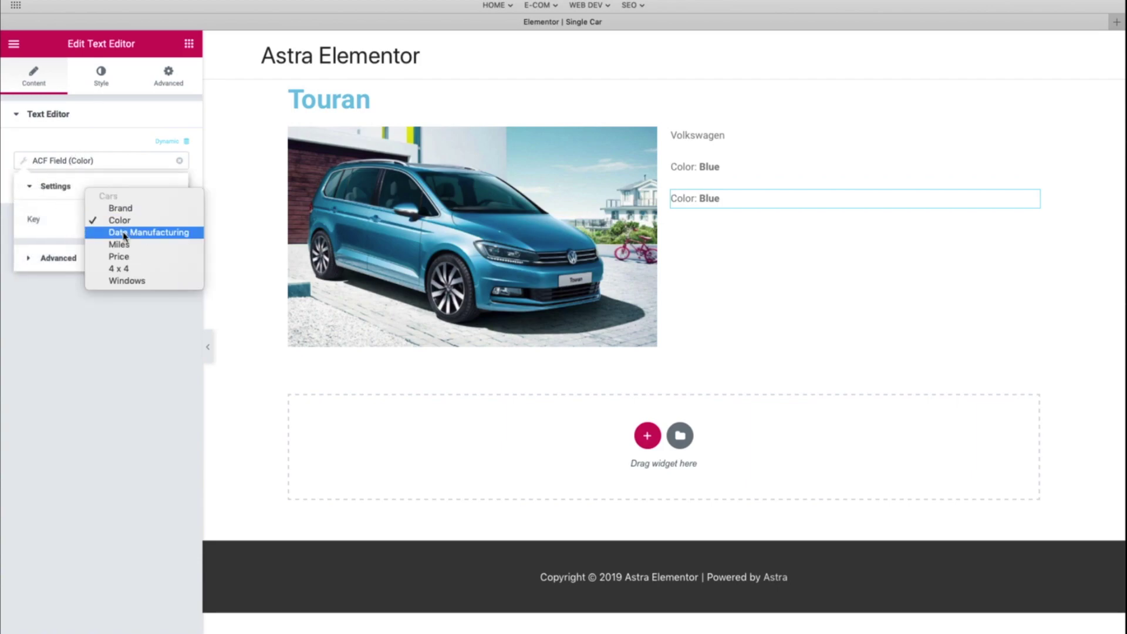
{"action": "left_click", "coordinate": [125, 233]}
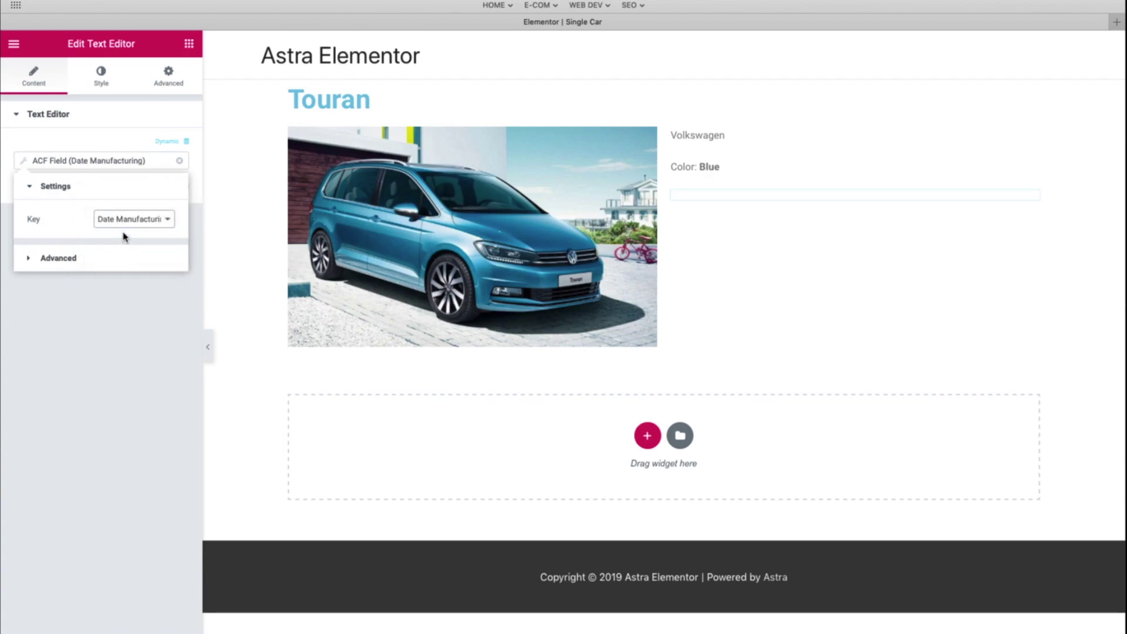
Change the Before text of the manufacturing date widget to "Date: <strong>"
{"action": "left_click", "coordinate": [96, 258]}
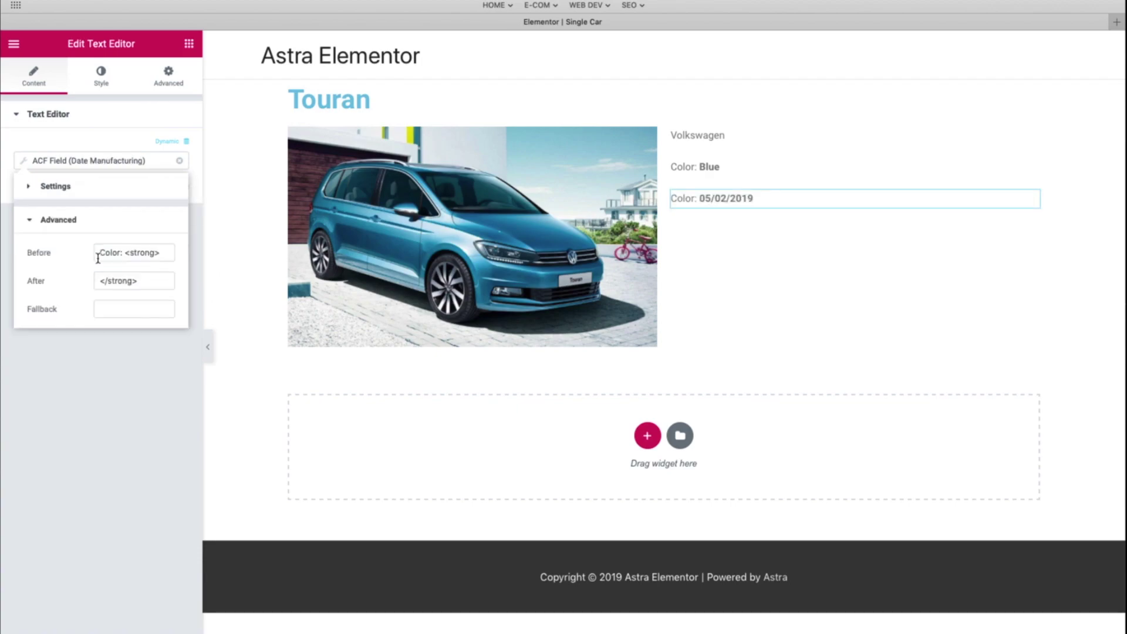
{"action": "left_click_drag", "start_coordinate": [119, 253], "coordinate": [76, 252]}
{"action": "type", "text": "Date"}
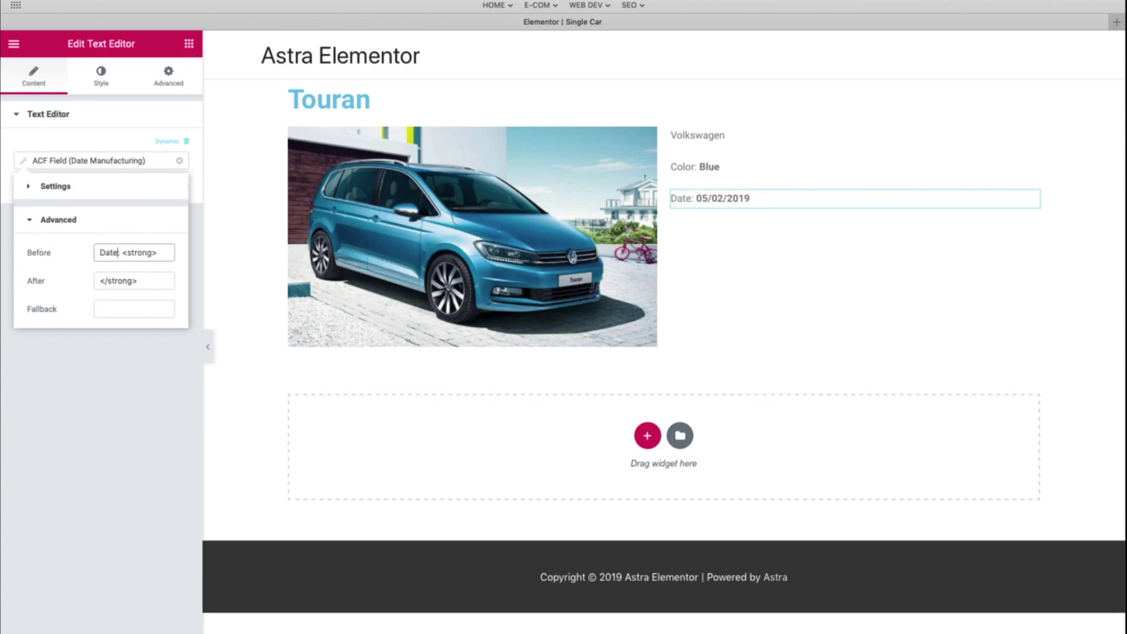
{"action": "left_click", "coordinate": [103, 160]}
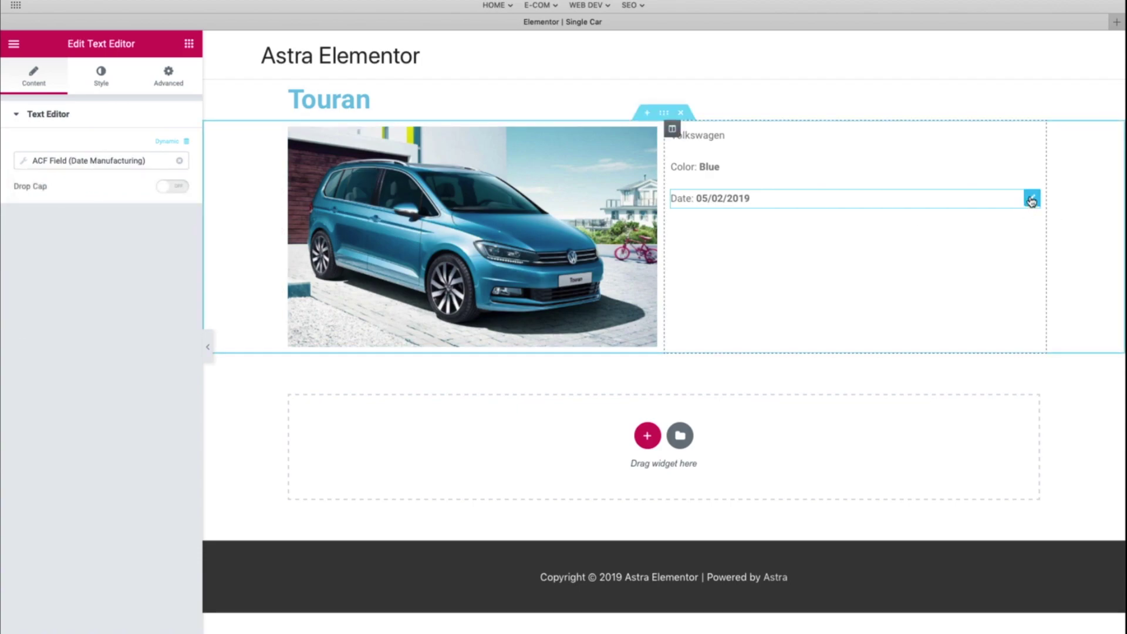
Duplicate the date text widget and set the copy's ACF key to Miles
{"action": "key", "text": "ctrl+d"}
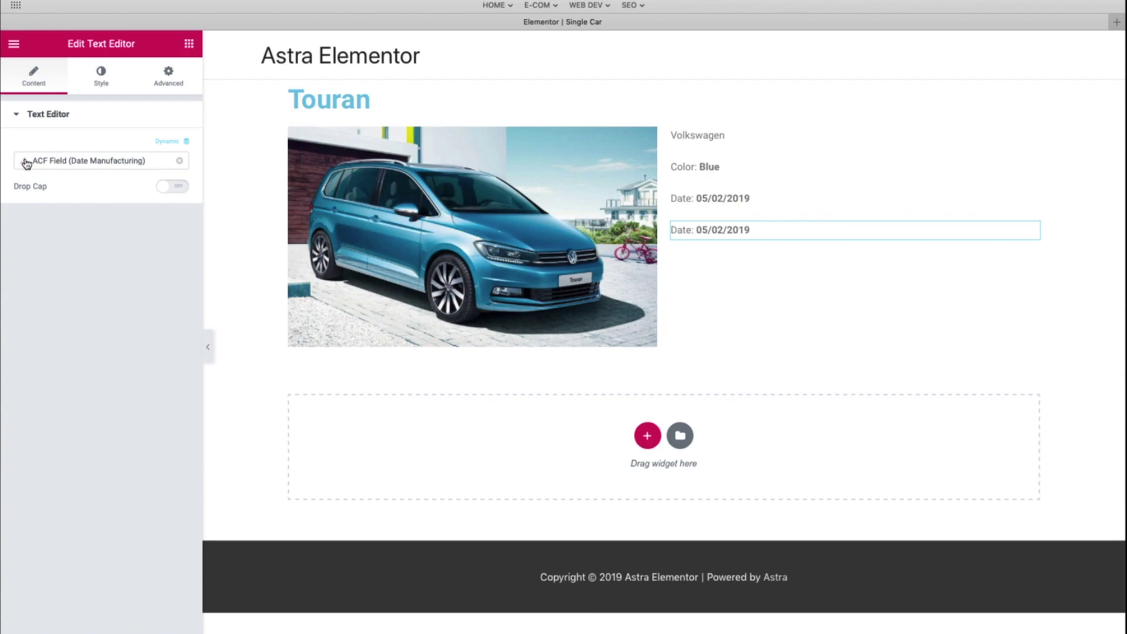
{"action": "left_click", "coordinate": [27, 162]}
{"action": "left_click", "coordinate": [123, 221]}
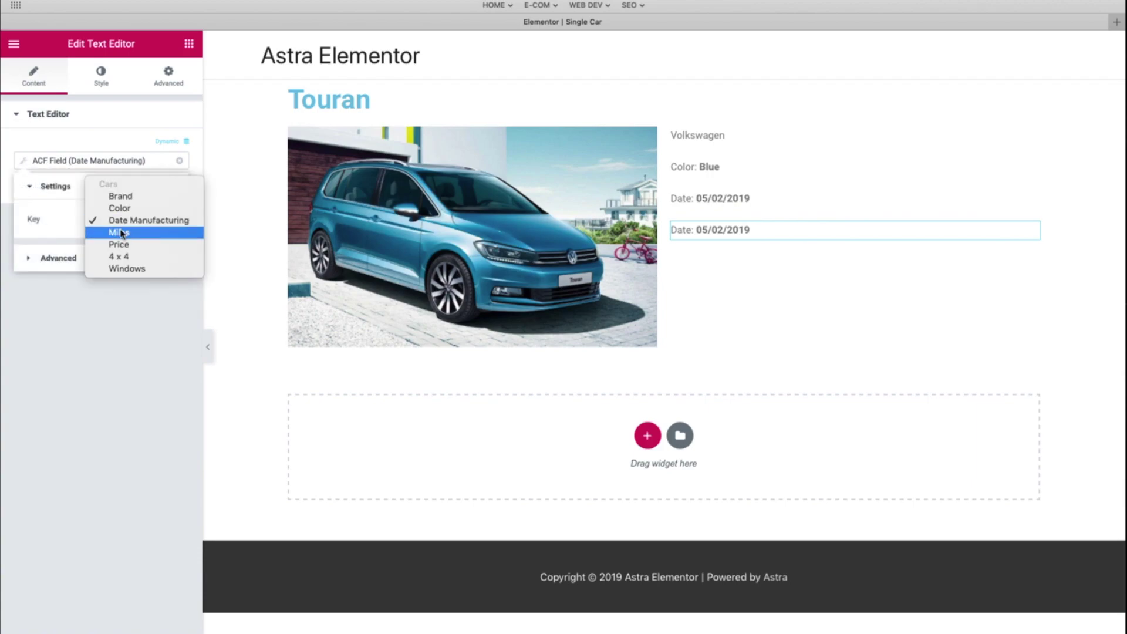
{"action": "left_click", "coordinate": [119, 233]}
Change the Before text of the miles widget to "Miles: <strong>"
{"action": "left_click", "coordinate": [59, 258]}
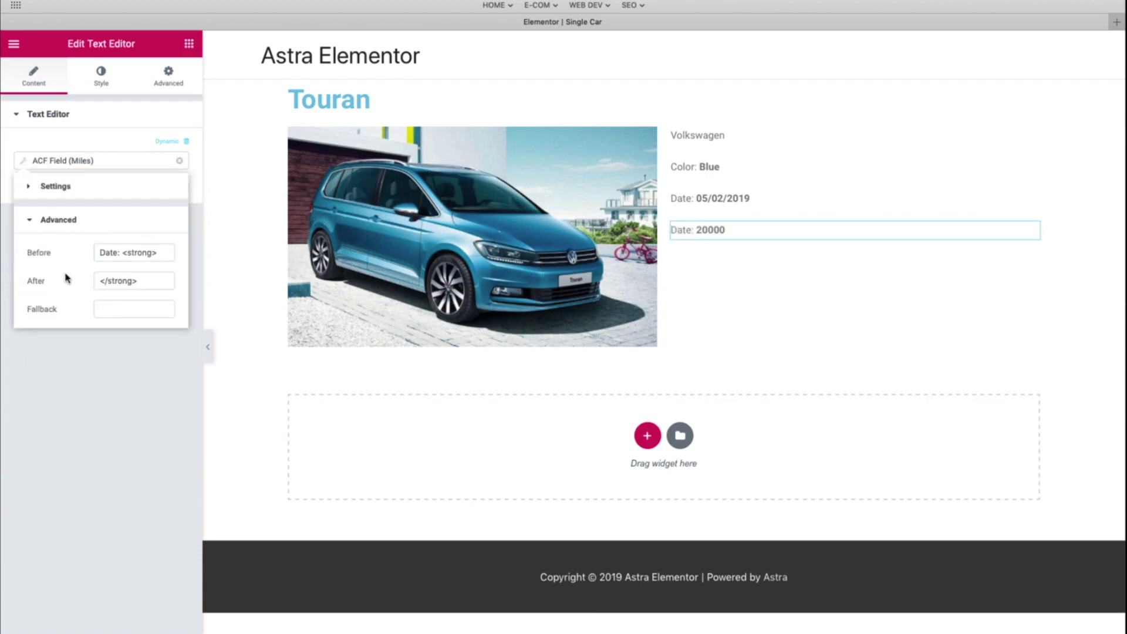
{"action": "double_click", "coordinate": [109, 253]}
{"action": "type", "text": "Miles"}
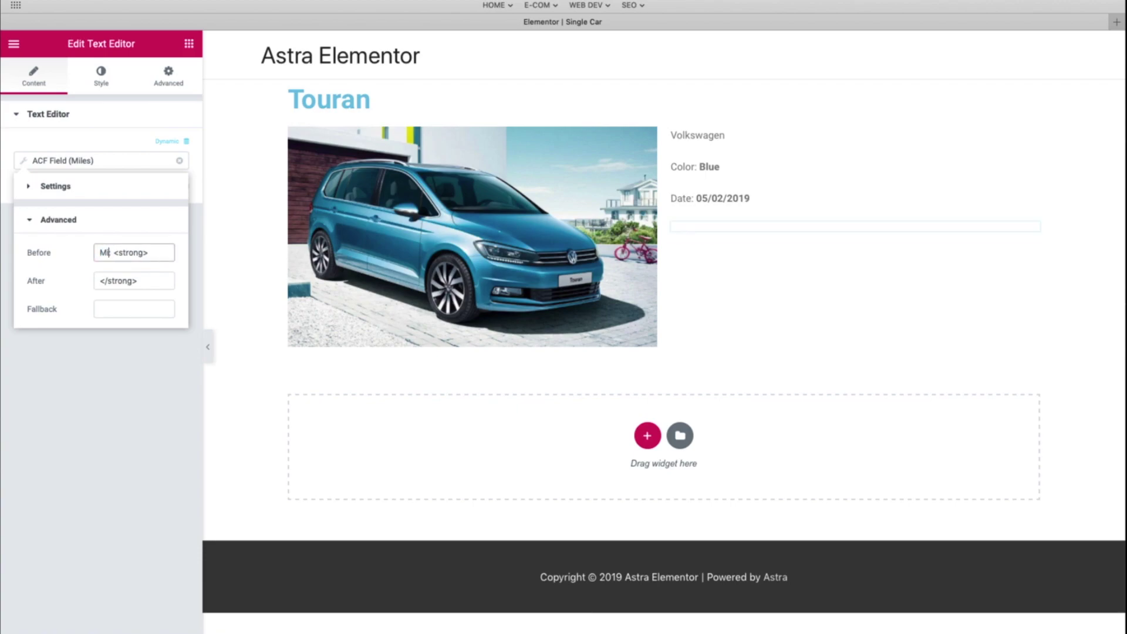
{"action": "left_click", "coordinate": [65, 158]}
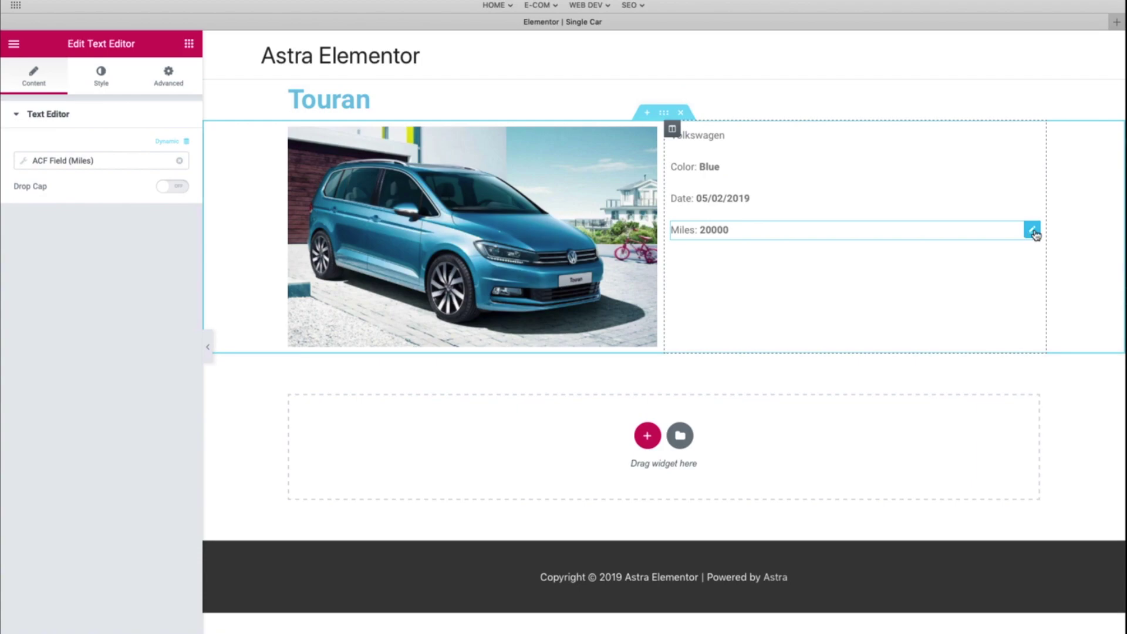
Duplicate the miles text widget and set the copy's ACF key to Price
{"action": "key", "text": "ctrl+d"}
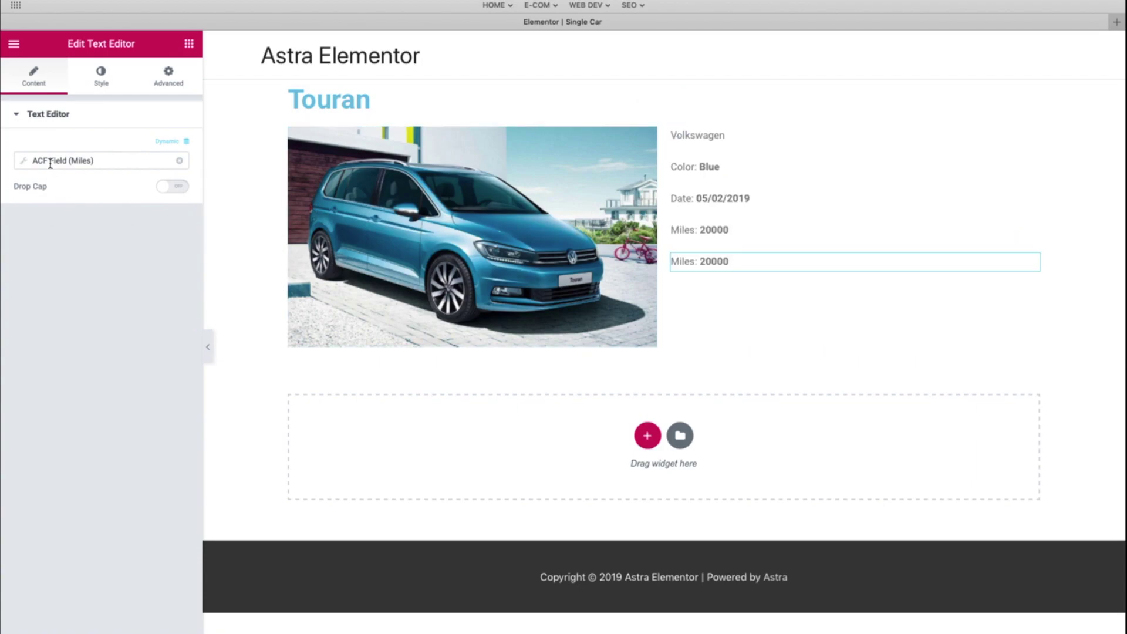
{"action": "left_click", "coordinate": [105, 230]}
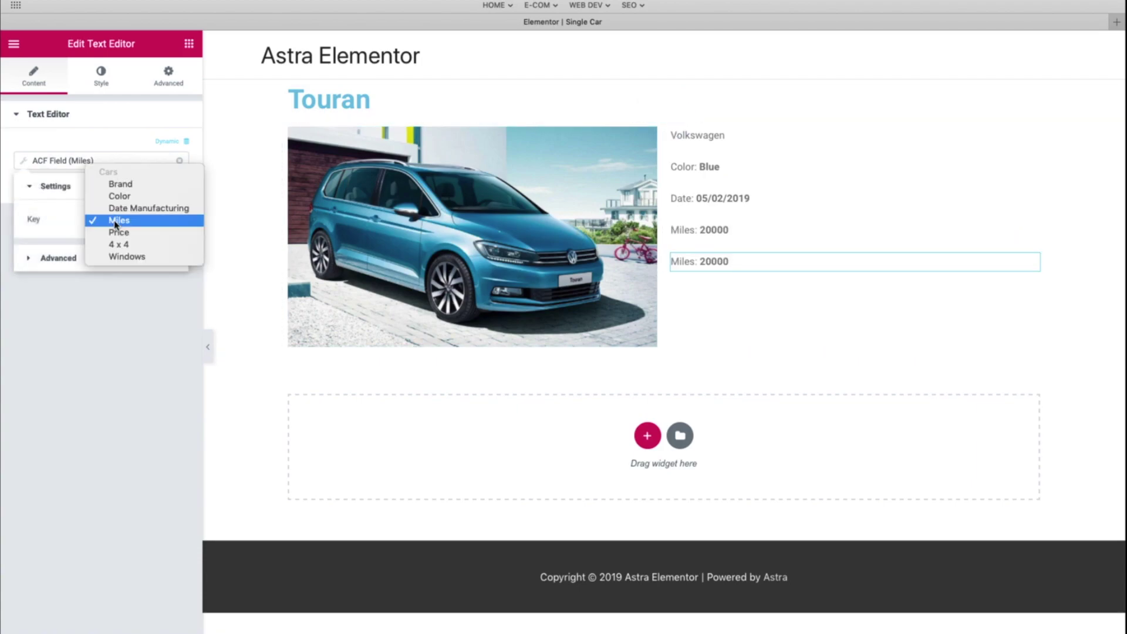
{"action": "left_click", "coordinate": [117, 232]}
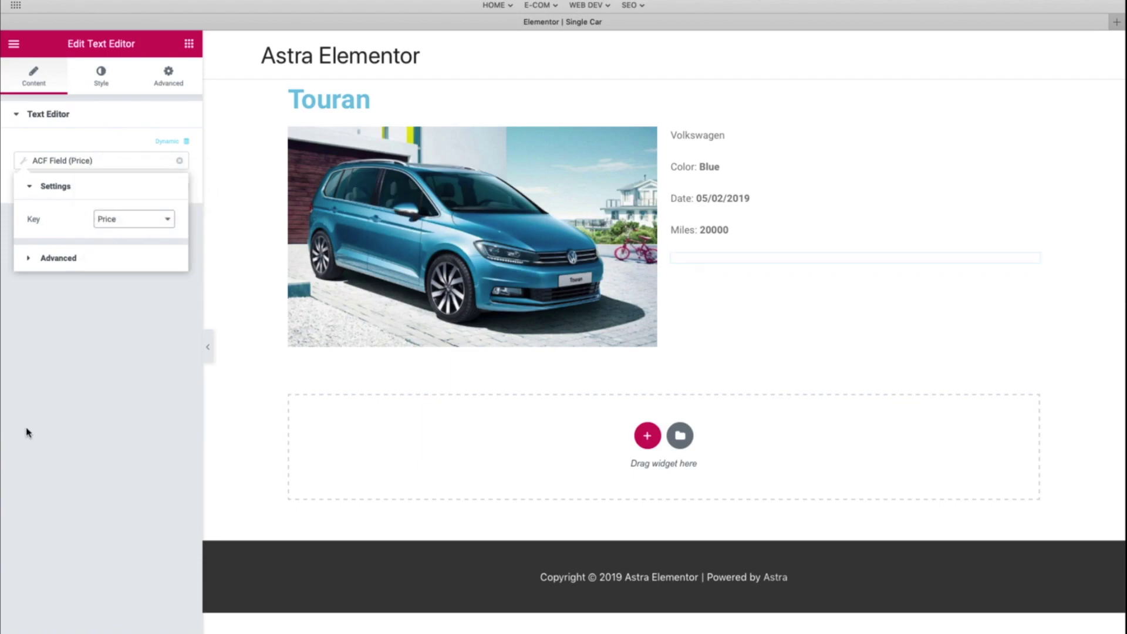
Change the Before text of the price widget to "Price: <strong> $" so a dollar sign precedes the value
{"action": "left_click", "coordinate": [79, 262]}
{"action": "left_click_drag", "start_coordinate": [120, 252], "coordinate": [68, 251]}
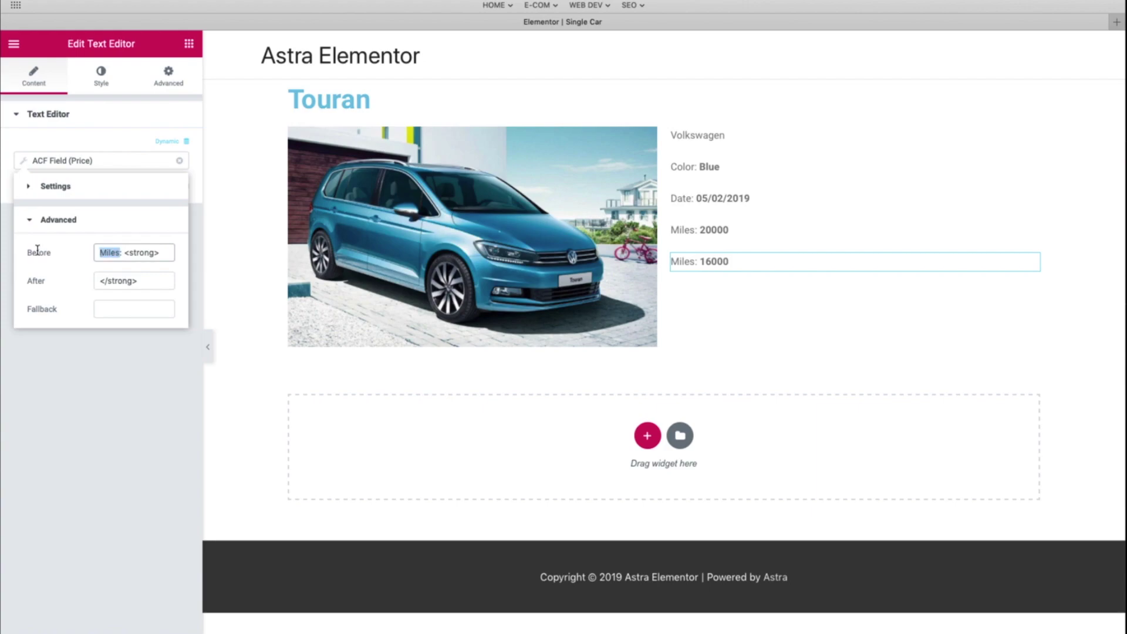
{"action": "type", "text": "Price:"}
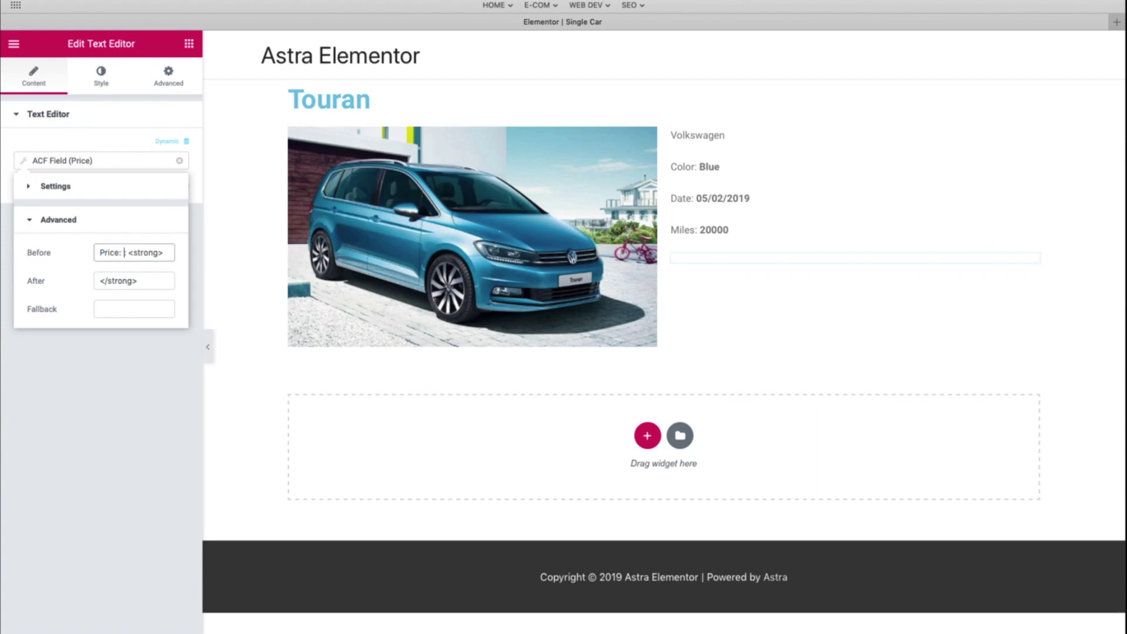
{"action": "key", "text": "BackSpace"}
{"action": "key", "text": "BackSpace"}
{"action": "left_click", "coordinate": [168, 255]}
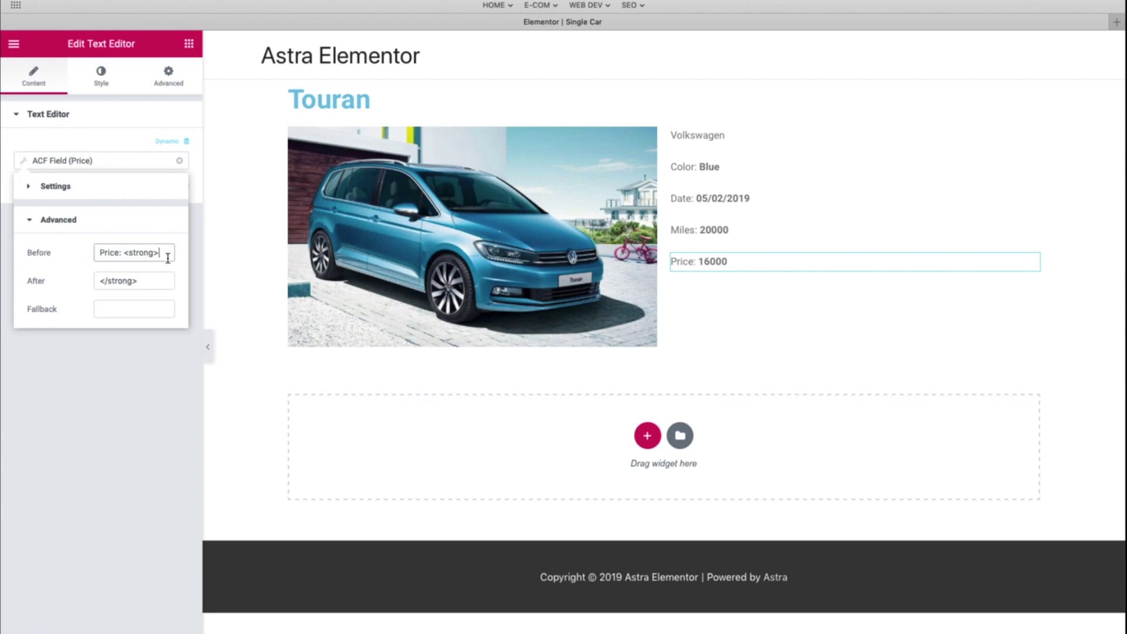
{"action": "type", "text": "$"}
Duplicate the price text widget and set the copy's ACF key to 4 x 4
{"action": "mouse_move", "coordinate": [1026, 269]}
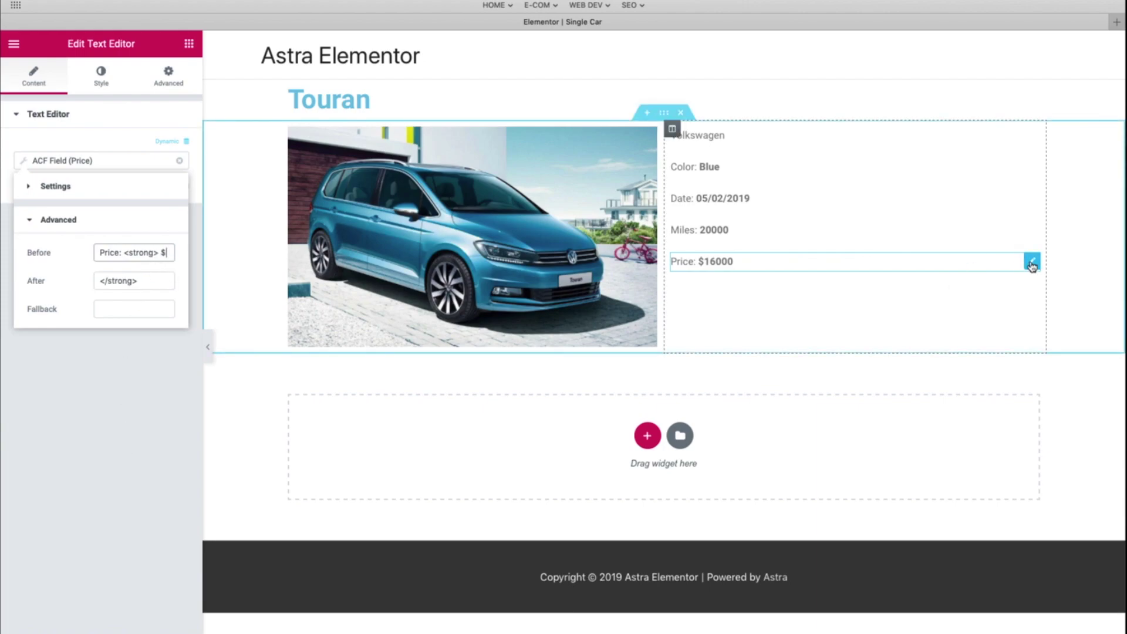
{"action": "key", "text": "ctrl+d"}
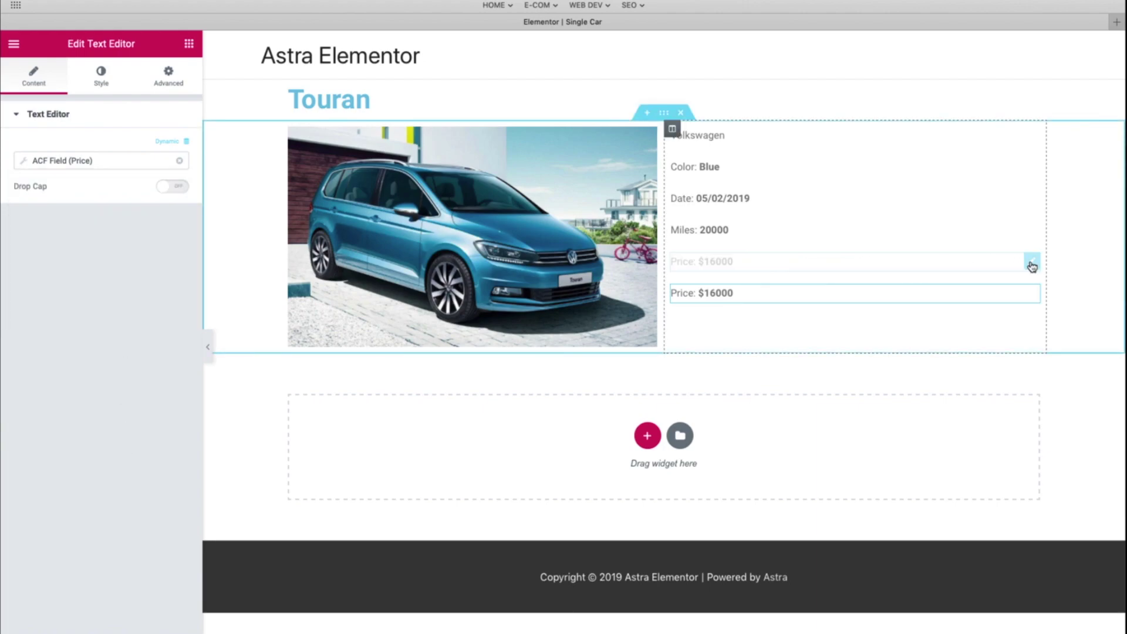
{"action": "left_click", "coordinate": [59, 161]}
{"action": "left_click", "coordinate": [131, 218]}
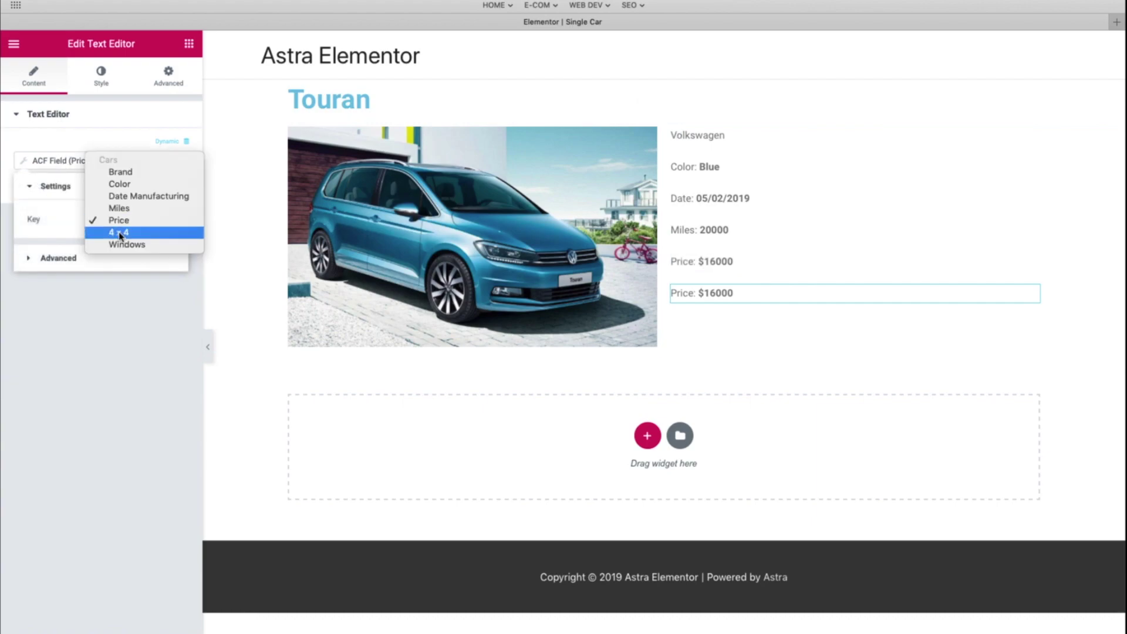
{"action": "left_click", "coordinate": [121, 237]}
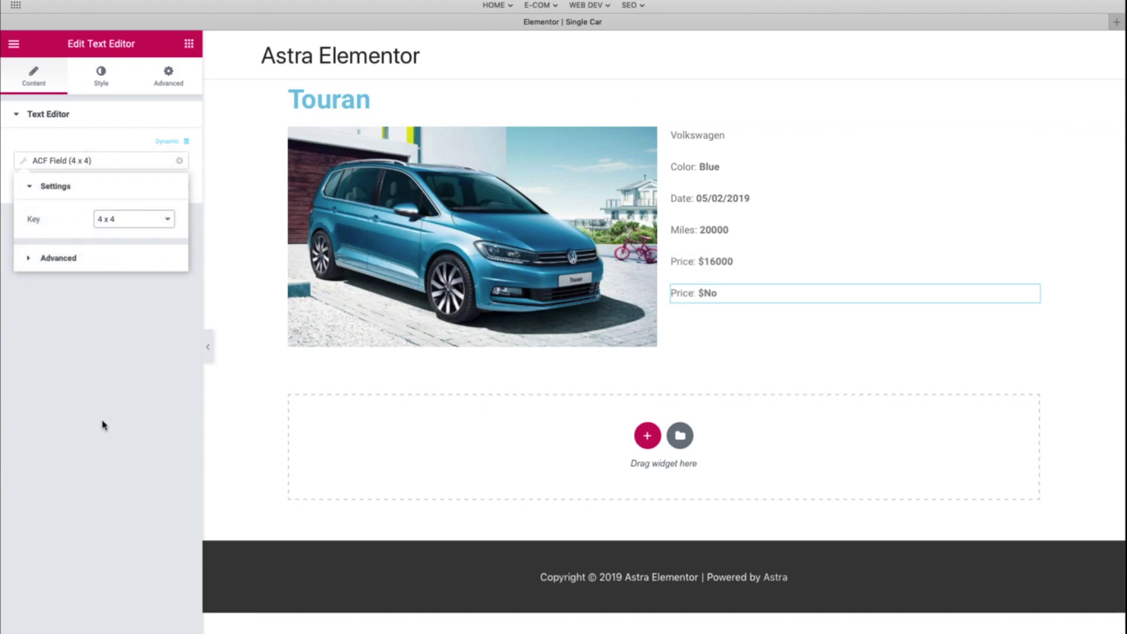
Change the Before text of the 4 x 4 widget to "4 x 4: <strong>", removing the dollar sign
{"action": "left_click", "coordinate": [72, 257]}
{"action": "left_click_drag", "start_coordinate": [122, 252], "coordinate": [63, 252]}
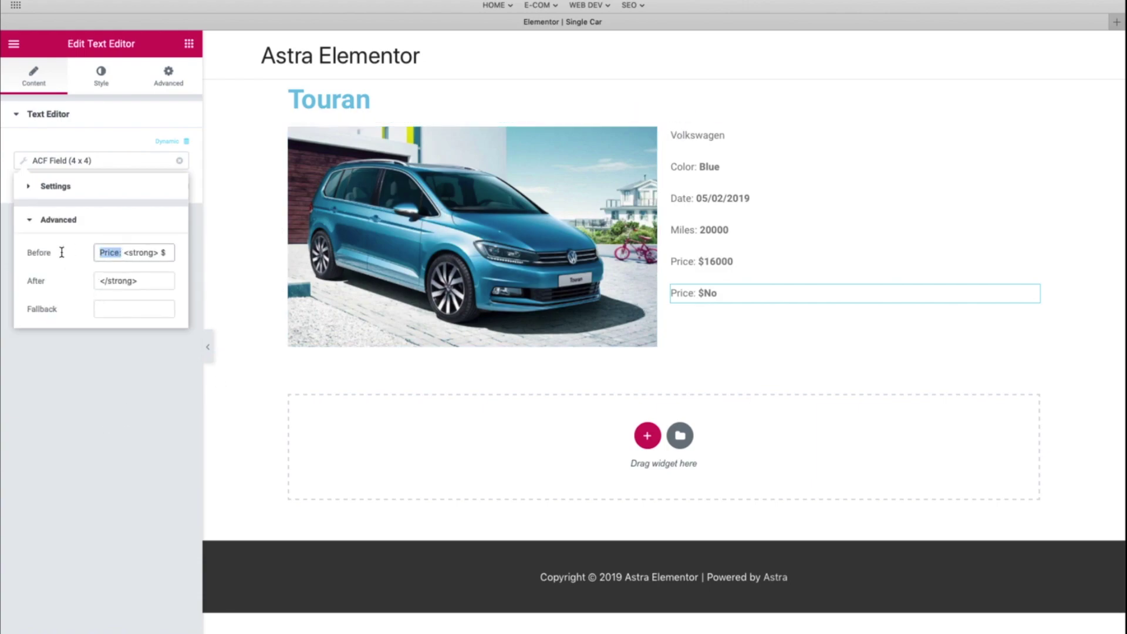
{"action": "type", "text": "$ x "}
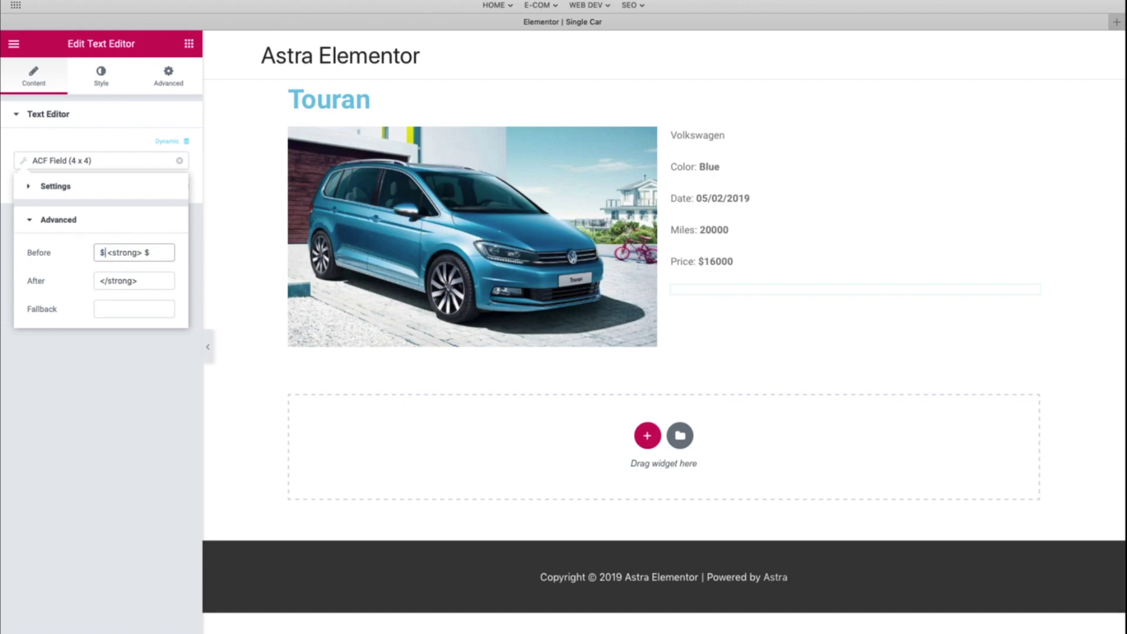
{"action": "type", "text": "4"}
{"action": "key", "text": "Left"}
{"action": "key", "text": "Left"}
{"action": "key", "text": "Left"}
{"action": "key", "text": "Left"}
{"action": "key", "text": "Left"}
{"action": "key", "text": "shift+Left"}
{"action": "type", "text": "4"}
{"action": "key", "text": "Right"}
{"action": "key", "text": "Right"}
{"action": "key", "text": "Right"}
{"action": "key", "text": "Right"}
{"action": "key", "text": "Right"}
{"action": "key", "text": "Right"}
{"action": "key", "text": "Right"}
{"action": "key", "text": "Right"}
{"action": "key", "text": "Right"}
{"action": "key", "text": "Right"}
{"action": "key", "text": "Right"}
{"action": "key", "text": "Right"}
{"action": "key", "text": "Right"}
{"action": "key", "text": "Delete"}
{"action": "left_click", "coordinate": [120, 252]}
{"action": "type", "text": ":"}
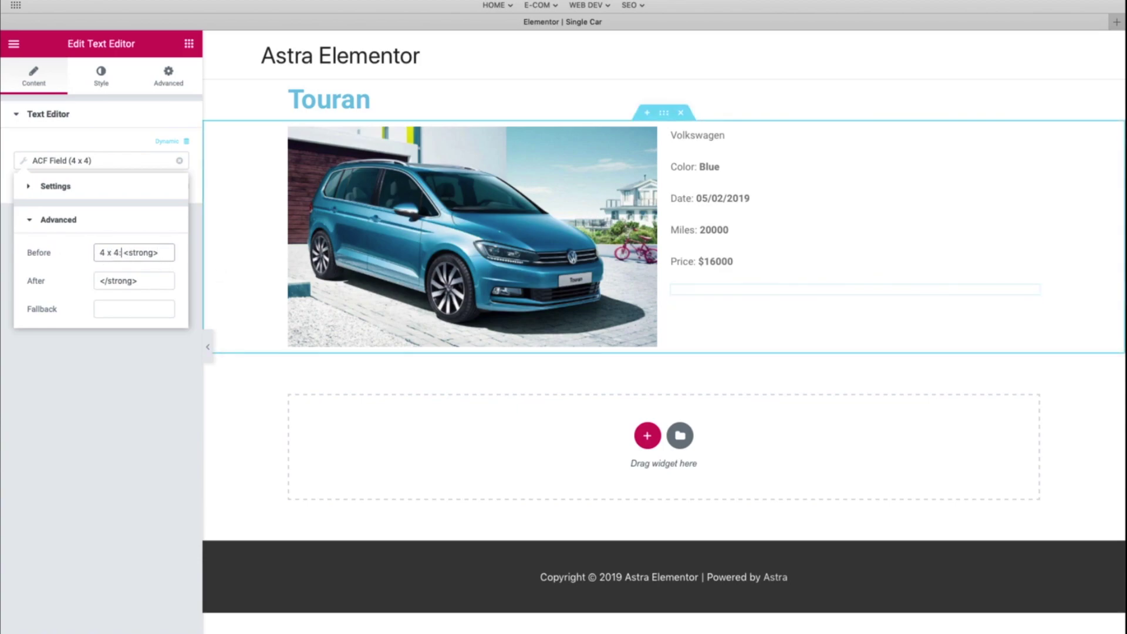
{"action": "left_click", "coordinate": [63, 428]}
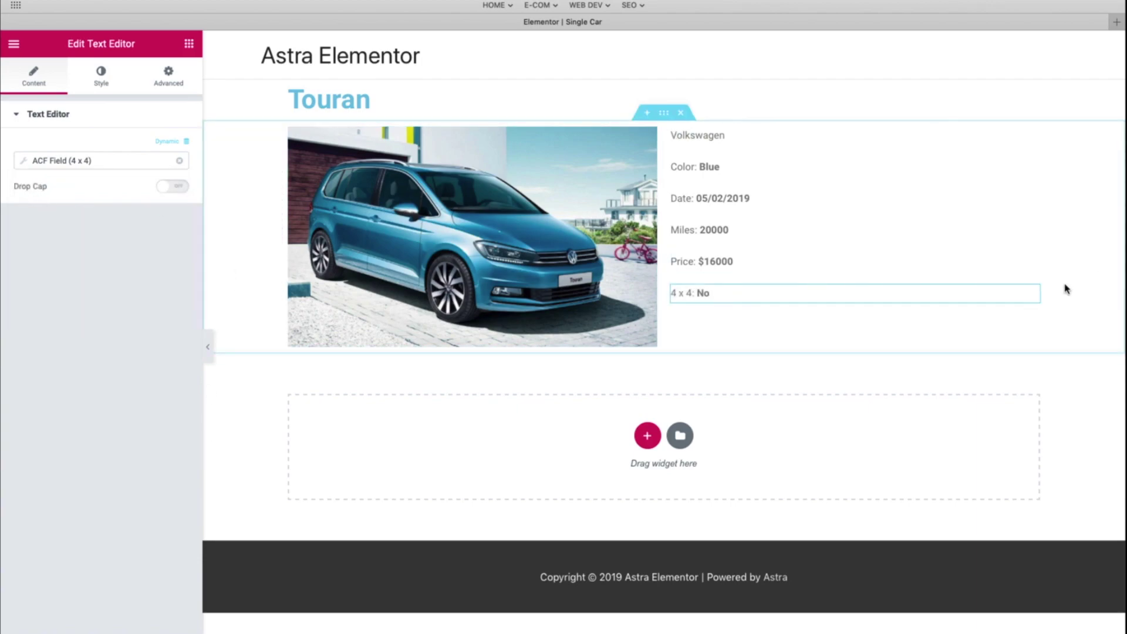
Duplicate the 4 x 4 text widget and set the copy's ACF key to Windows
{"action": "key", "text": "ctrl+d"}
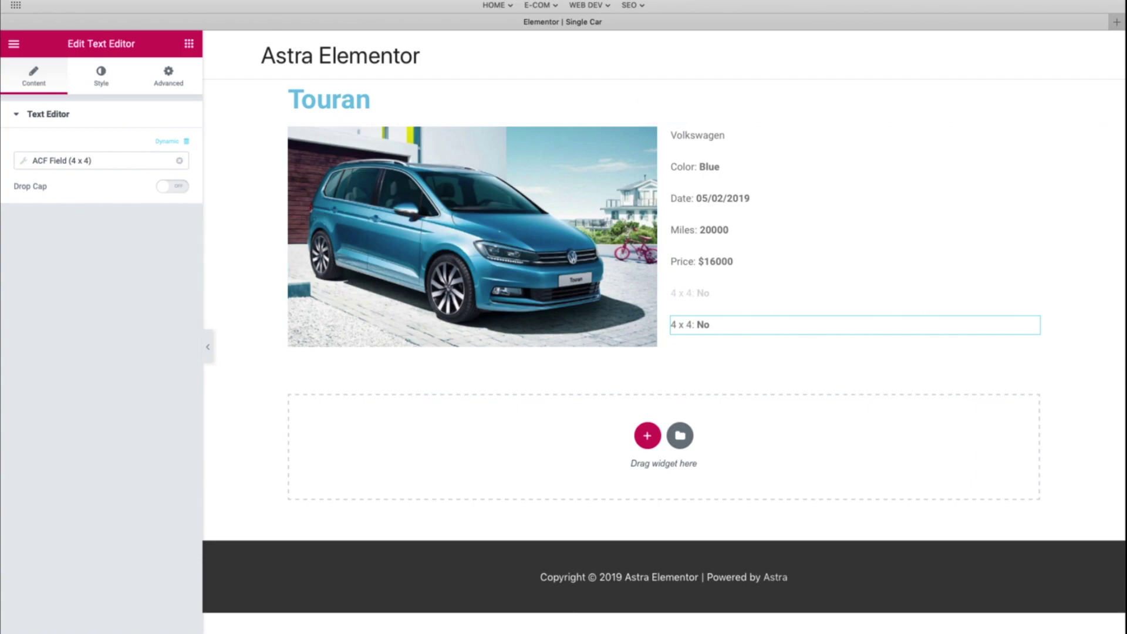
{"action": "left_click", "coordinate": [51, 160]}
{"action": "left_click", "coordinate": [130, 219]}
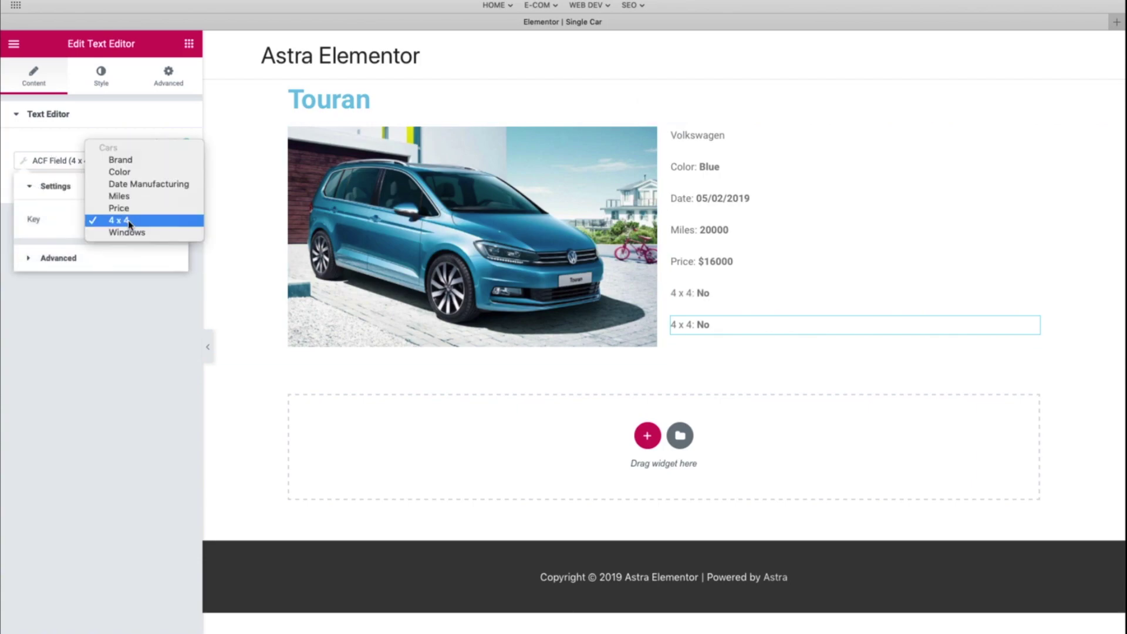
{"action": "left_click", "coordinate": [126, 231]}
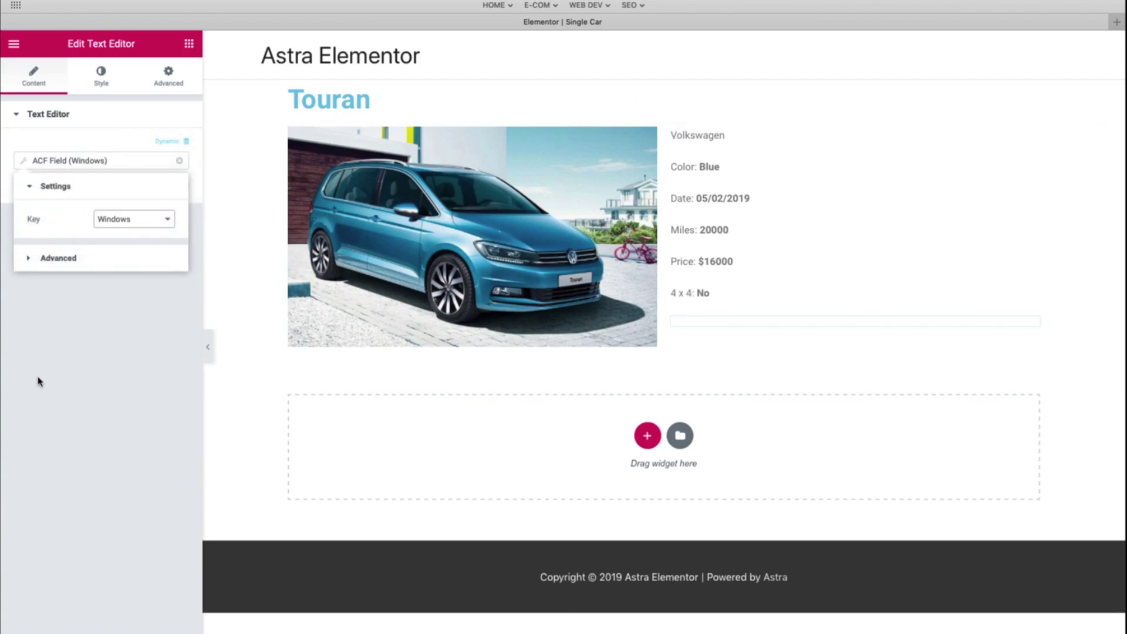
Change the Before text of the windows widget to "Windows # <strong>", without a colon
{"action": "left_click", "coordinate": [73, 258]}
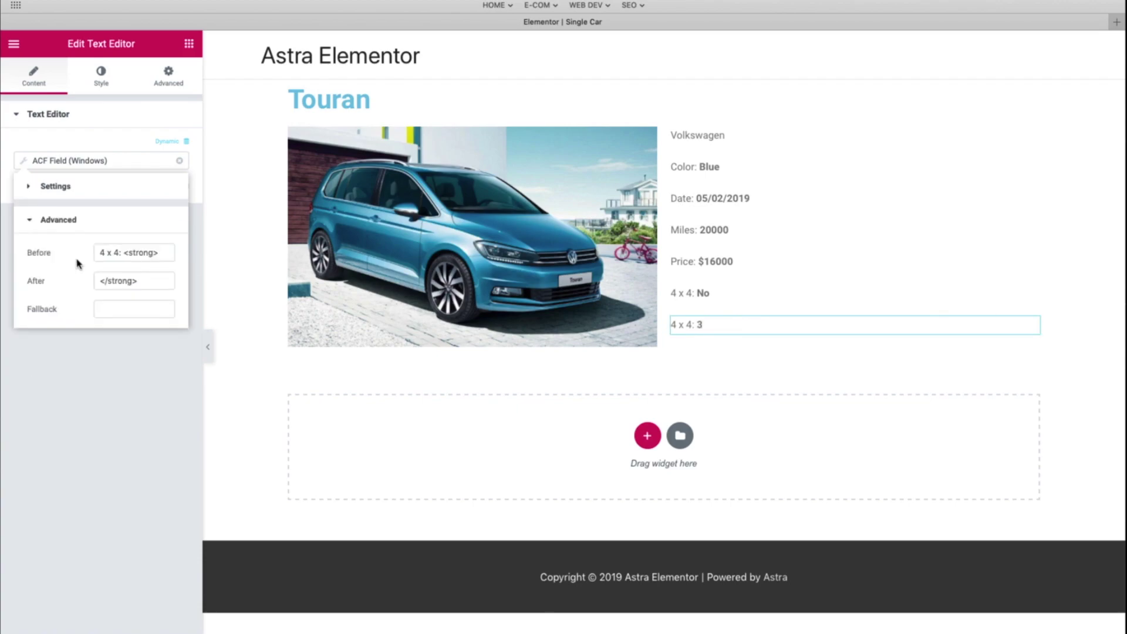
{"action": "left_click_drag", "start_coordinate": [119, 253], "coordinate": [65, 252]}
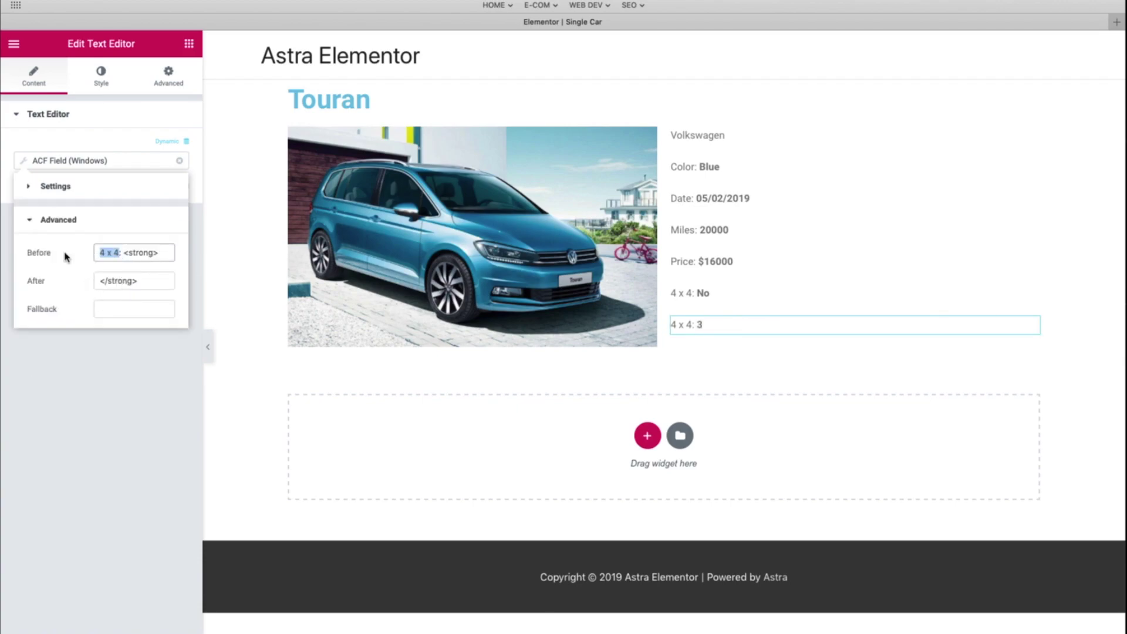
{"action": "type", "text": "Windows"}
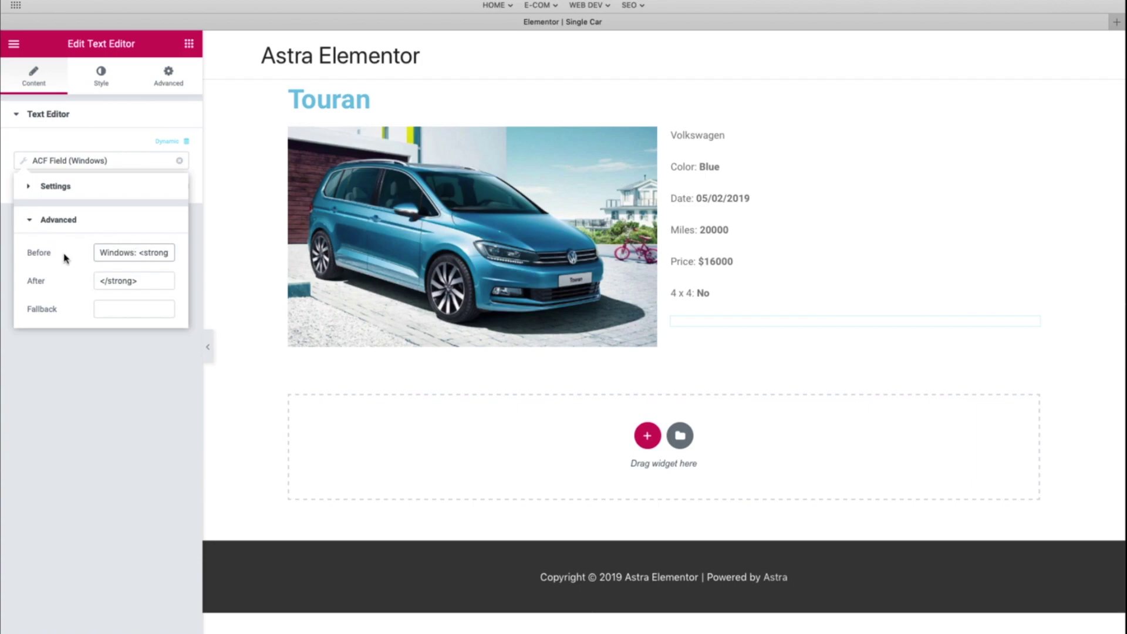
{"action": "type", "text": " #:"}
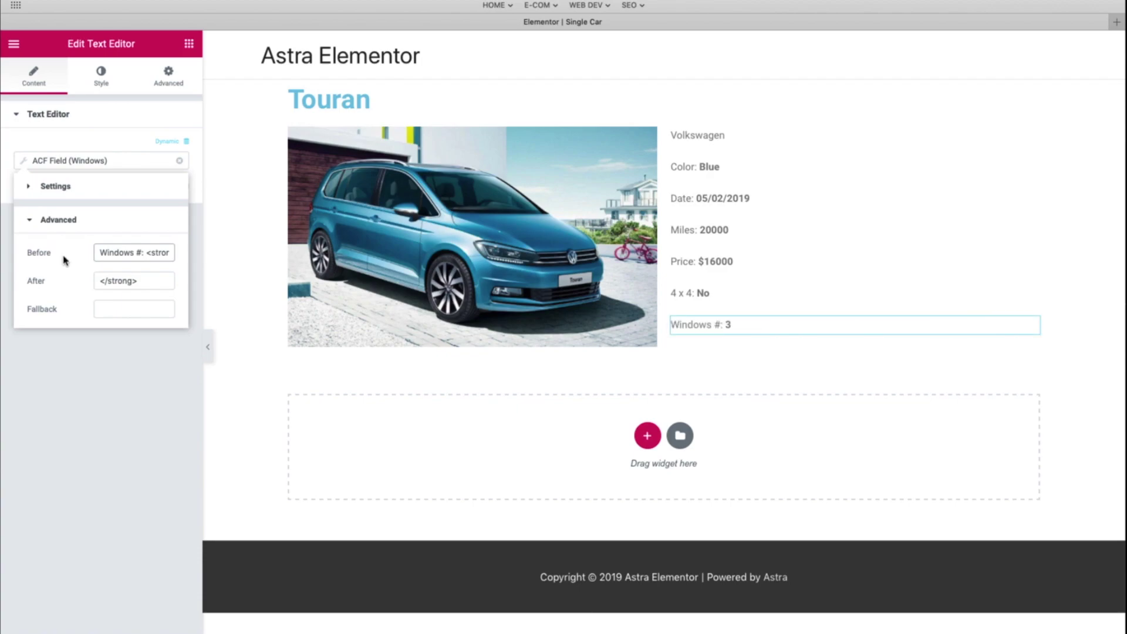
{"action": "key", "text": "BackSpace"}
{"action": "left_click", "coordinate": [134, 556]}
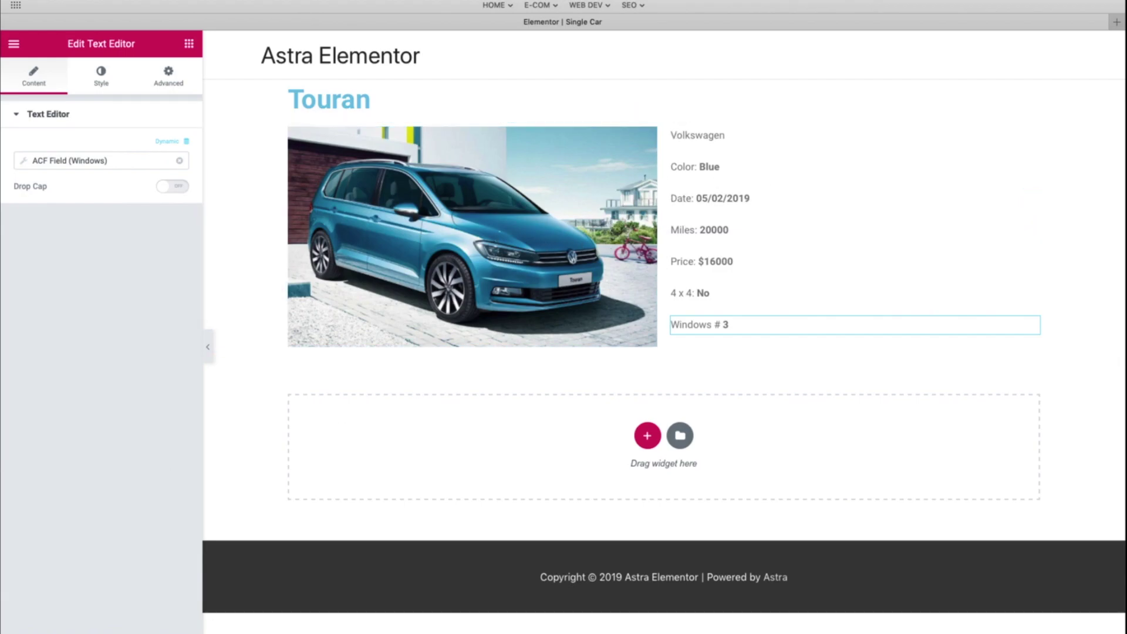
Publish the single car template with the display condition Include Cars, All, and open its live page
{"action": "left_click", "coordinate": [182, 589]}
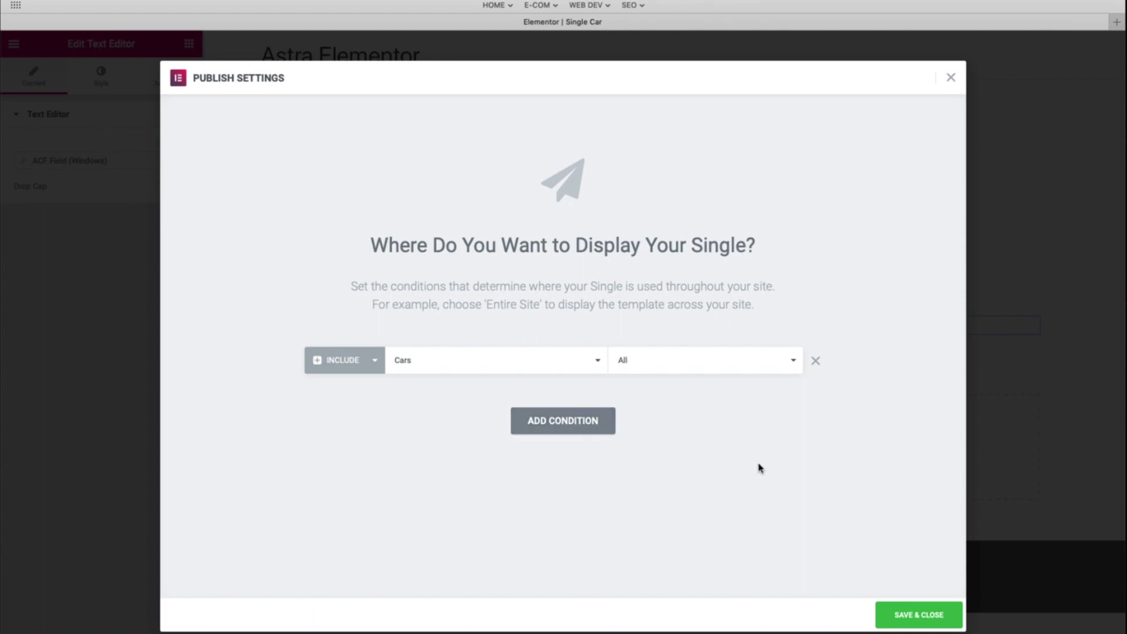
{"action": "left_click", "coordinate": [919, 616]}
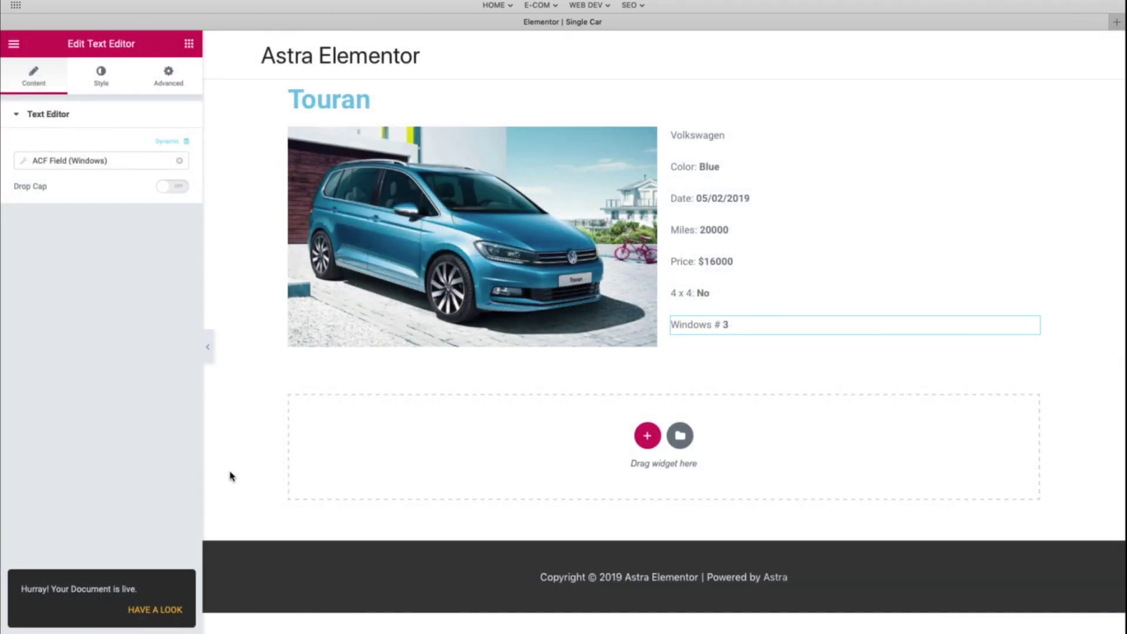
{"action": "left_click", "coordinate": [155, 609]}
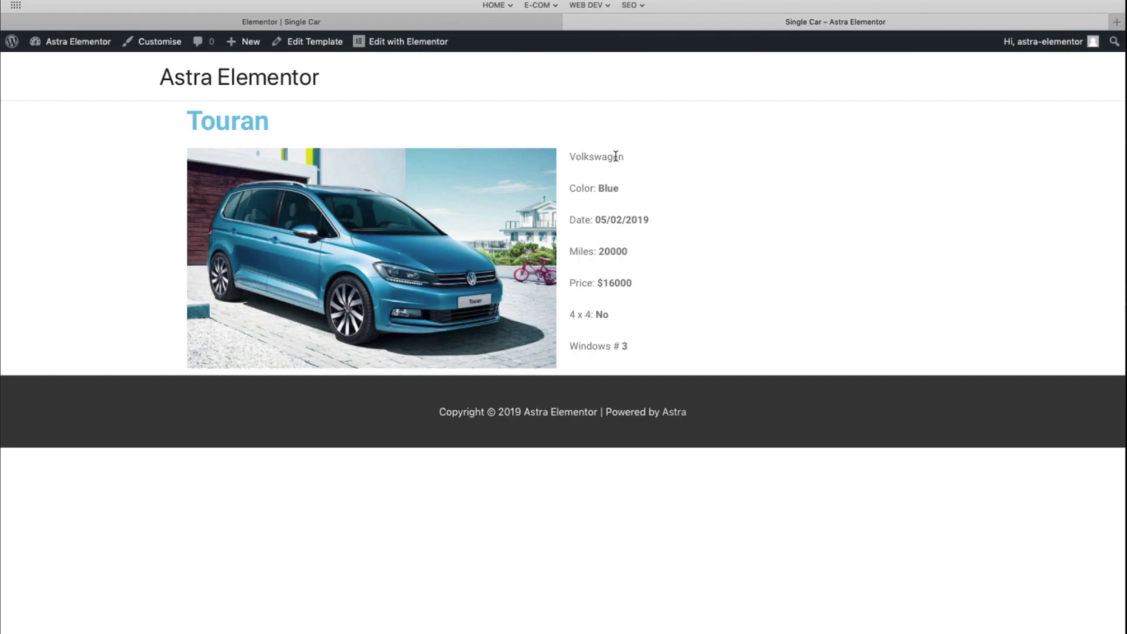
Return to the WordPress dashboard and publish a new page titled "All cars"
{"action": "left_click", "coordinate": [413, 20]}
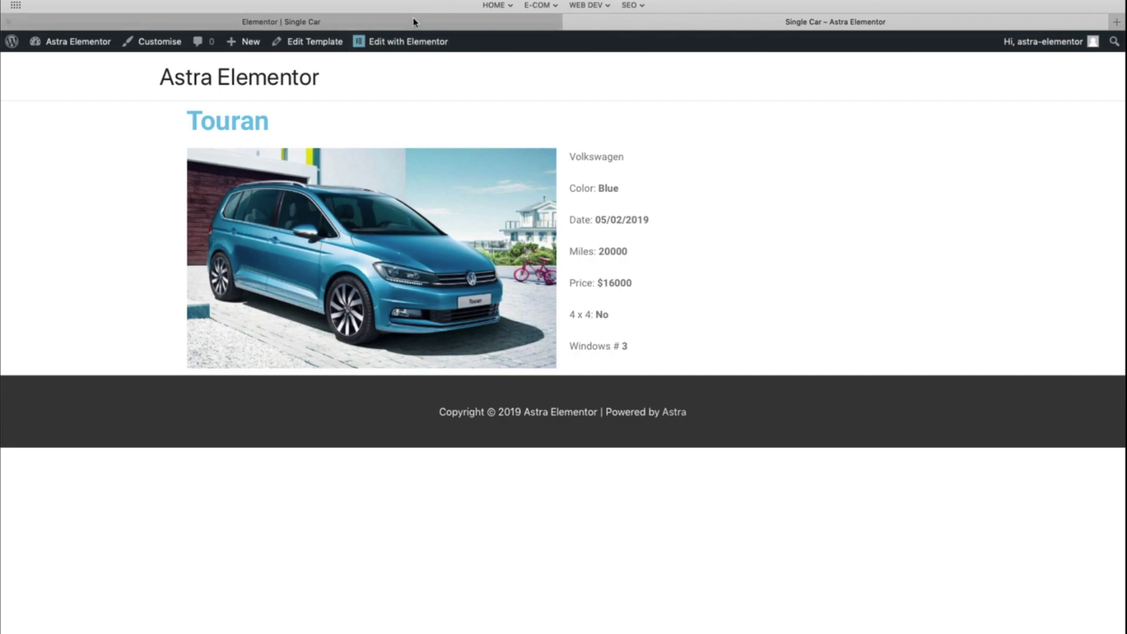
{"action": "left_click", "coordinate": [14, 44]}
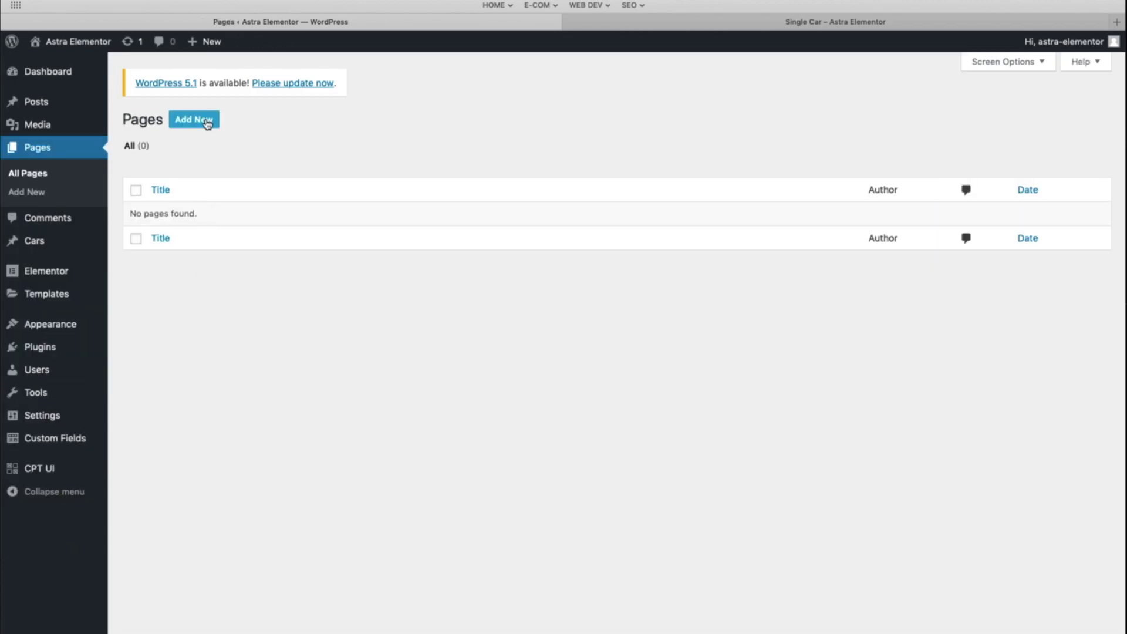
{"action": "left_click", "coordinate": [207, 121]}
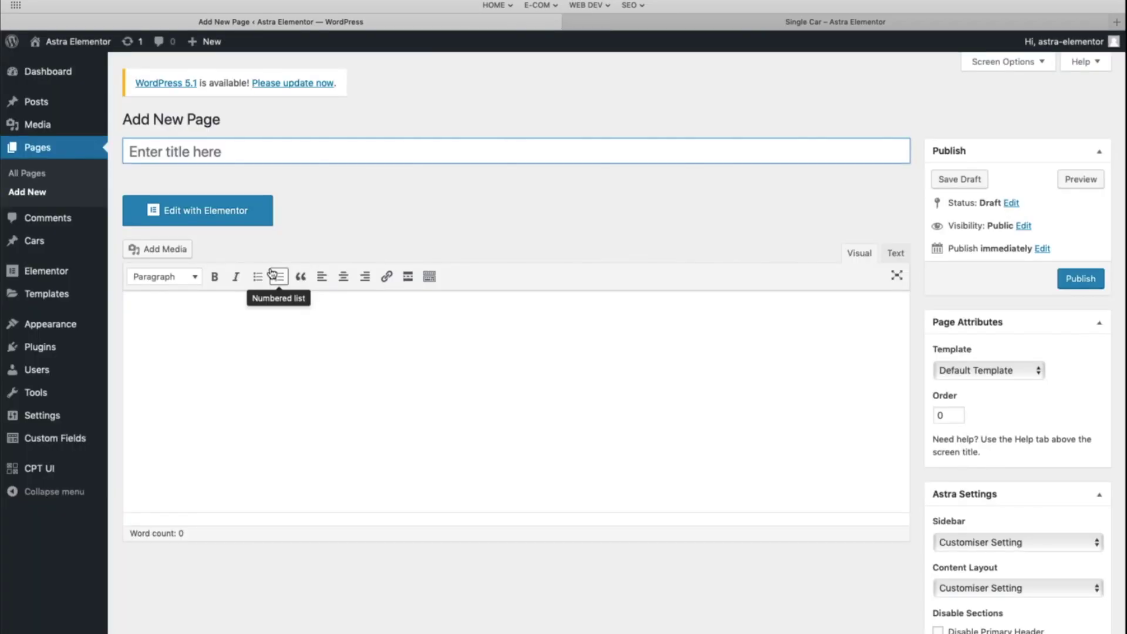
{"action": "left_click", "coordinate": [293, 157]}
{"action": "type", "text": "All cars"}
{"action": "left_click", "coordinate": [1085, 282]}
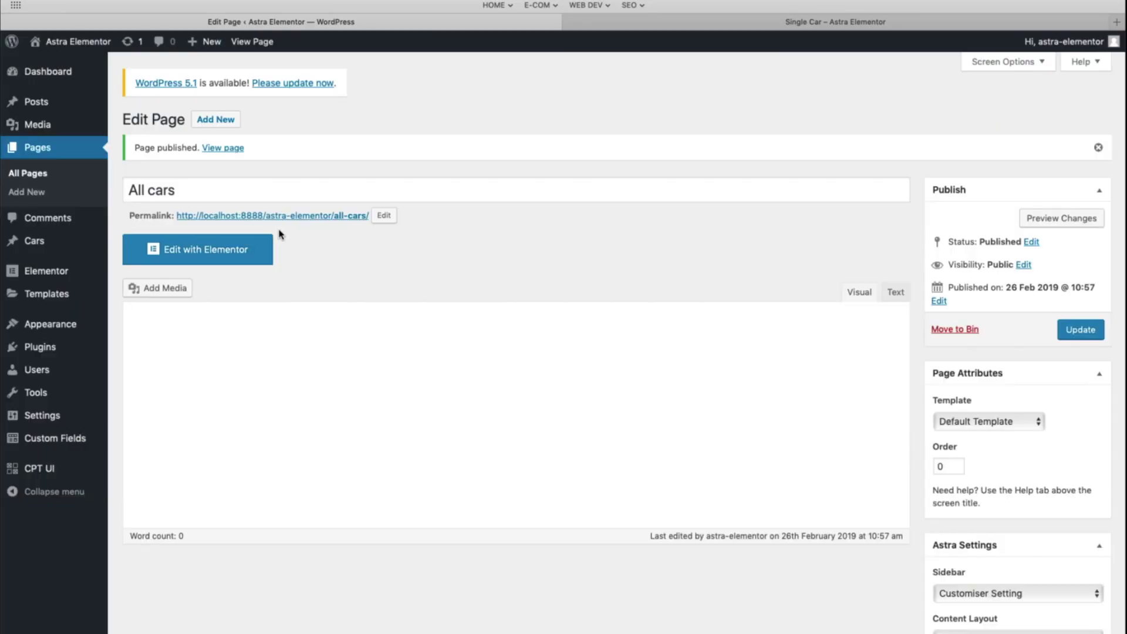
Open the All cars page in Elementor, add a Posts widget and set its query source to Cars
{"action": "left_click", "coordinate": [222, 251]}
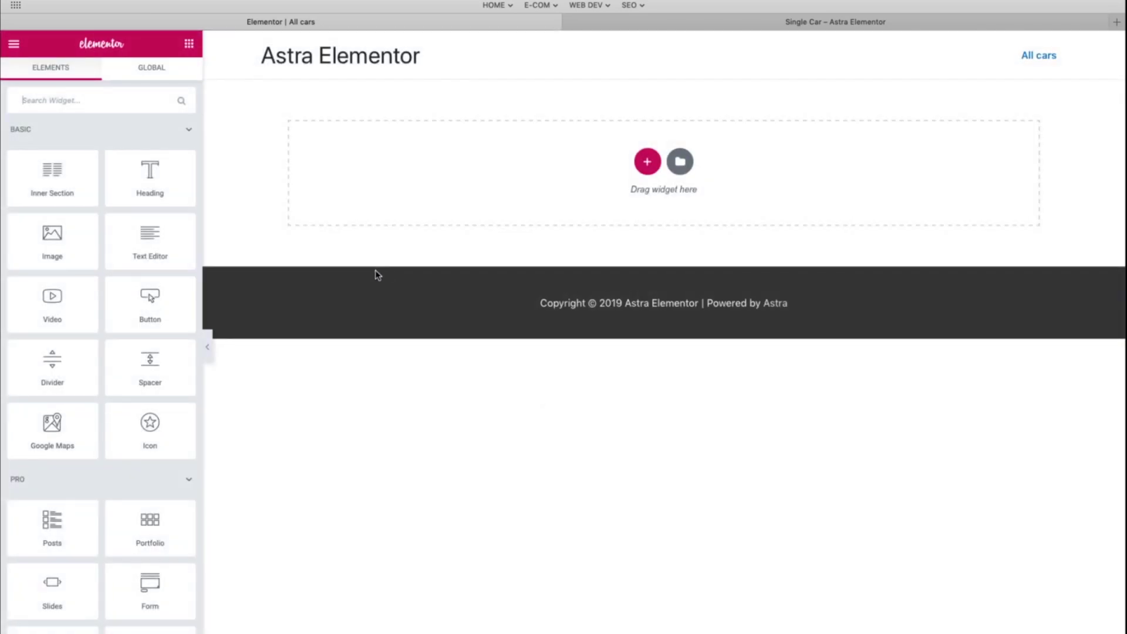
{"action": "left_click_drag", "start_coordinate": [52, 531], "coordinate": [653, 184]}
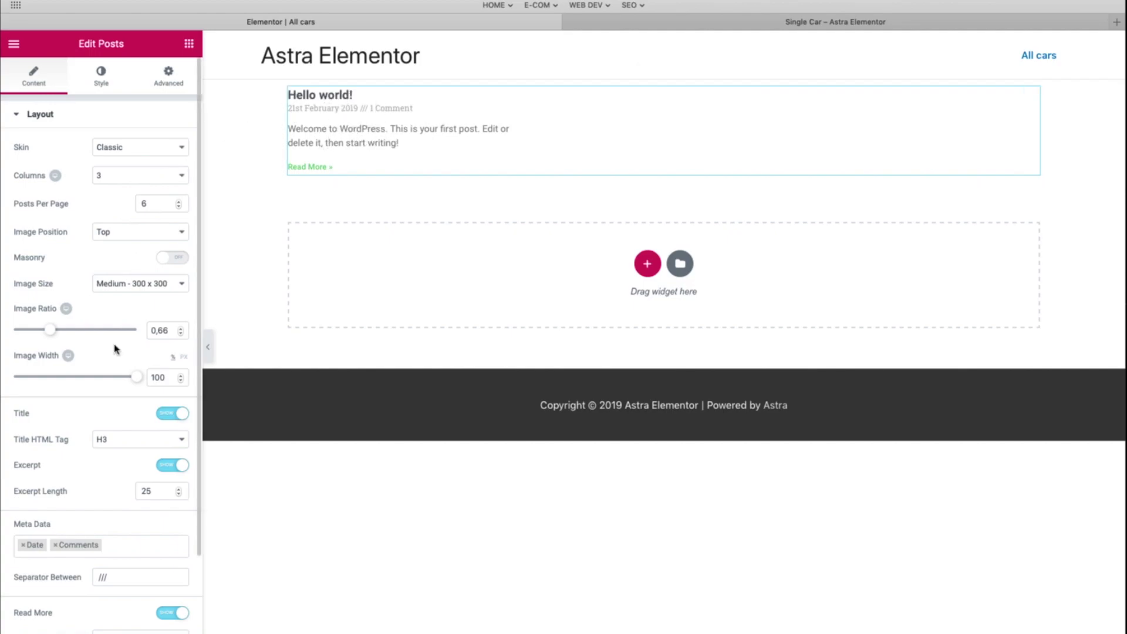
{"action": "scroll", "coordinate": [113, 393], "scroll_direction": "down", "scroll_amount": 3}
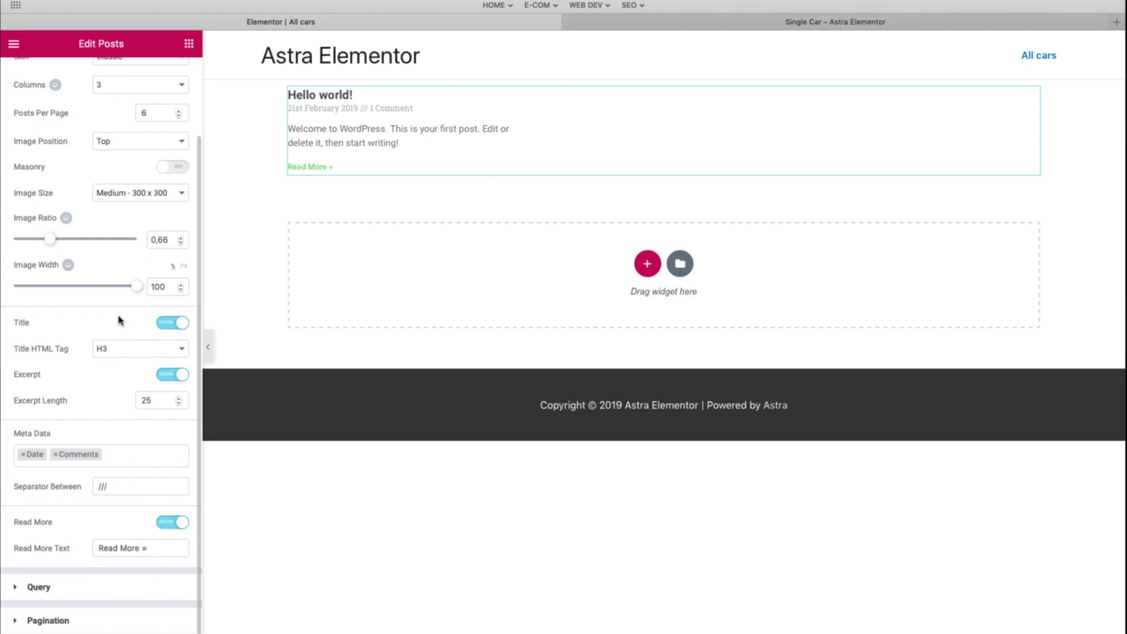
{"action": "left_click", "coordinate": [38, 588]}
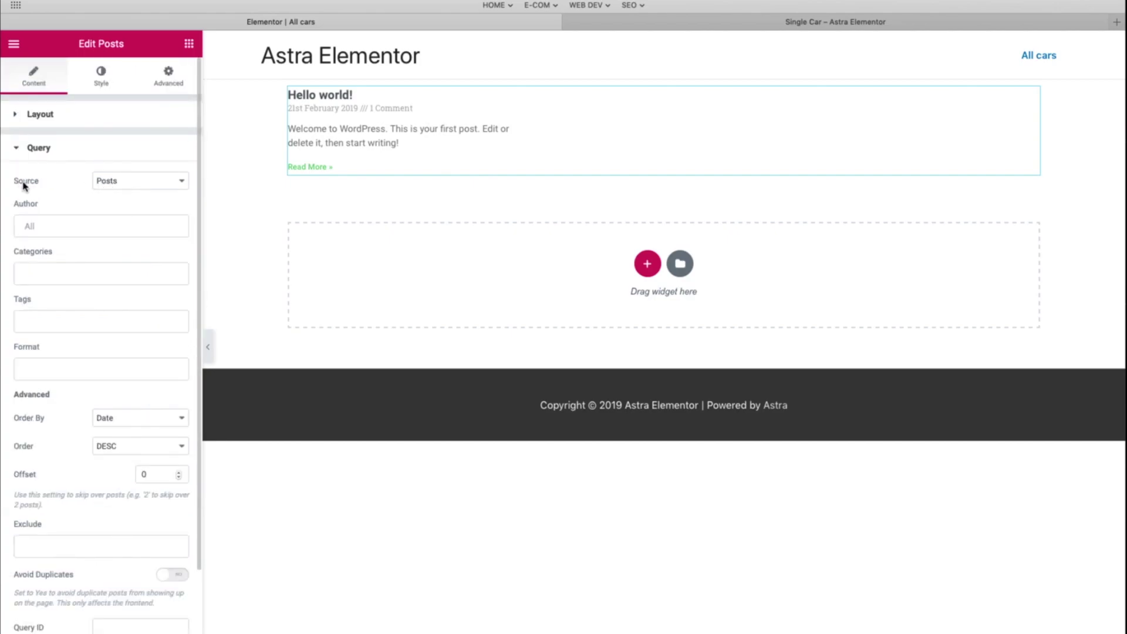
{"action": "left_click", "coordinate": [126, 182]}
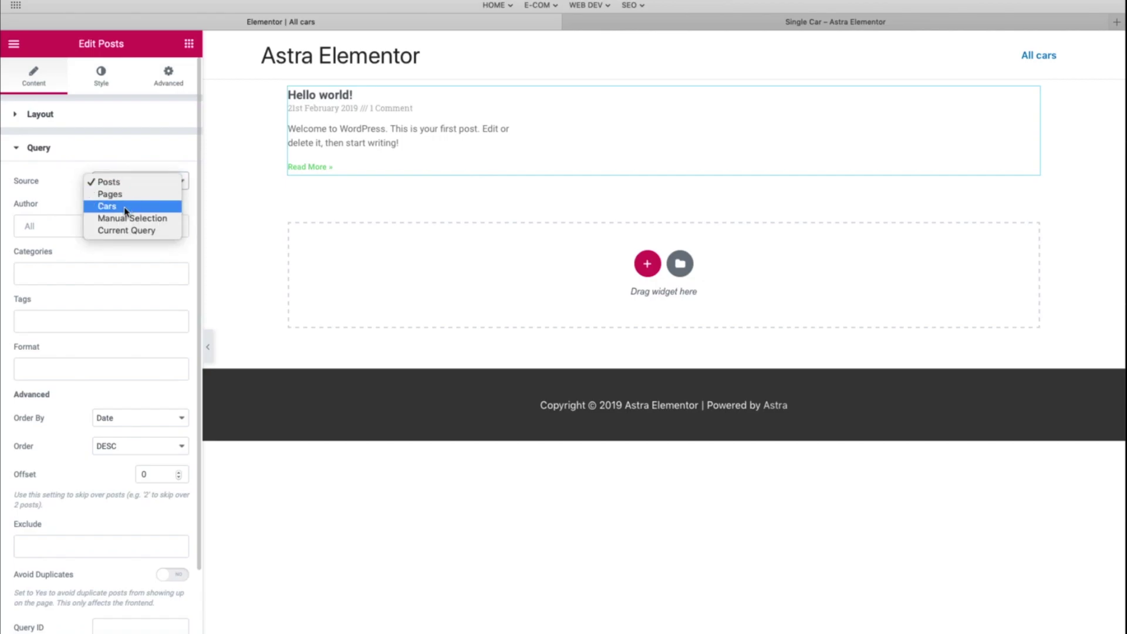
{"action": "left_click", "coordinate": [125, 206]}
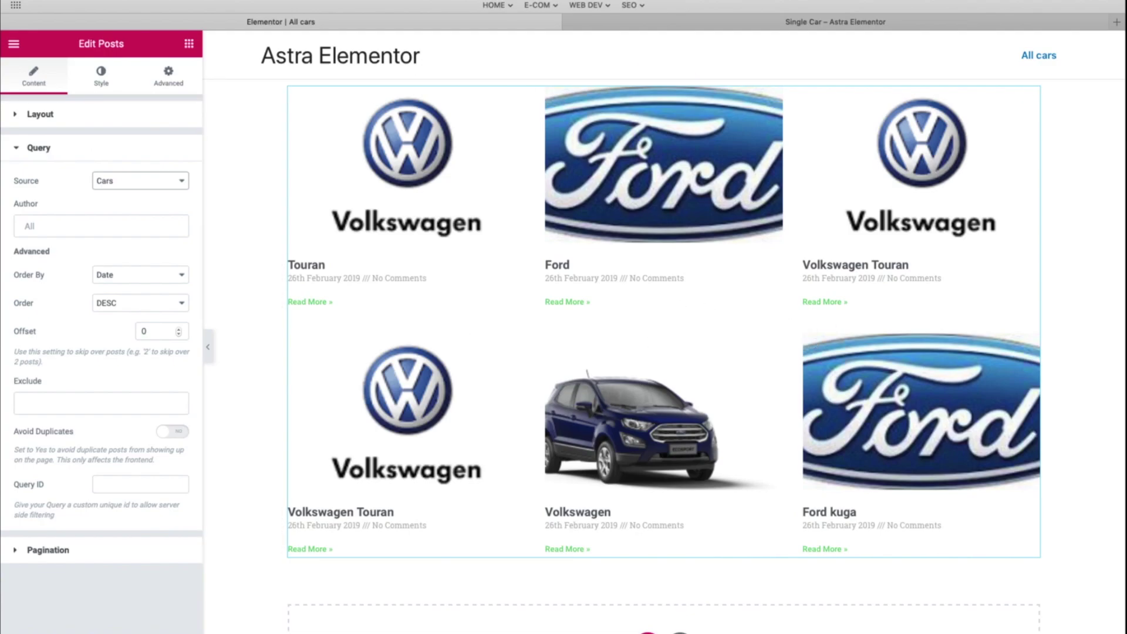
Change the Posts widget's layout skin to Cards
{"action": "left_click", "coordinate": [69, 120]}
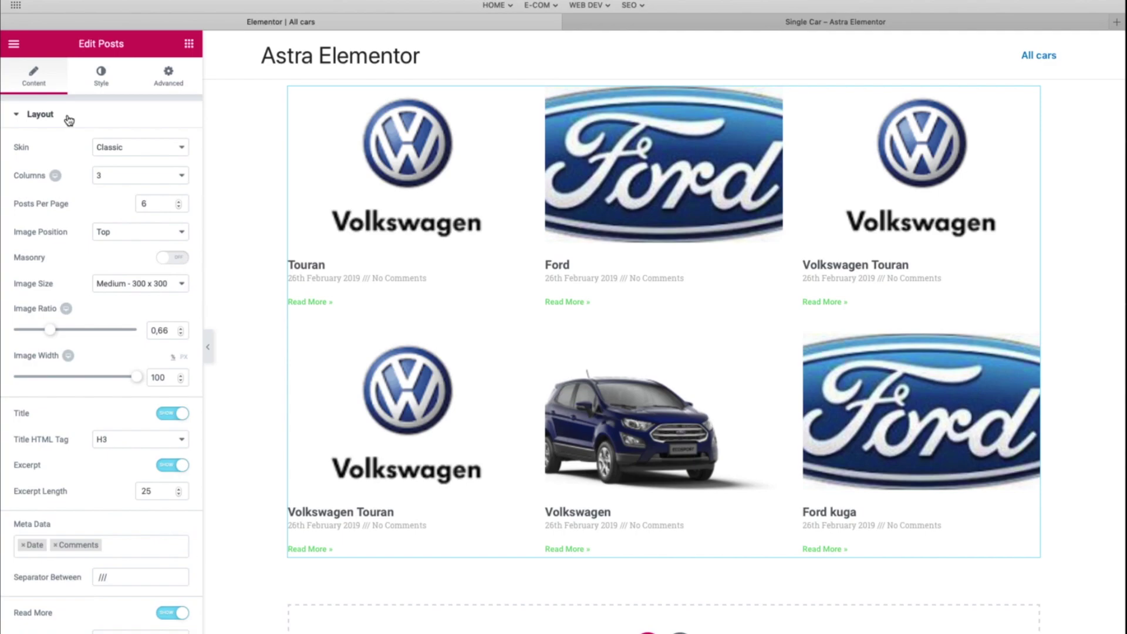
{"action": "left_click", "coordinate": [127, 147]}
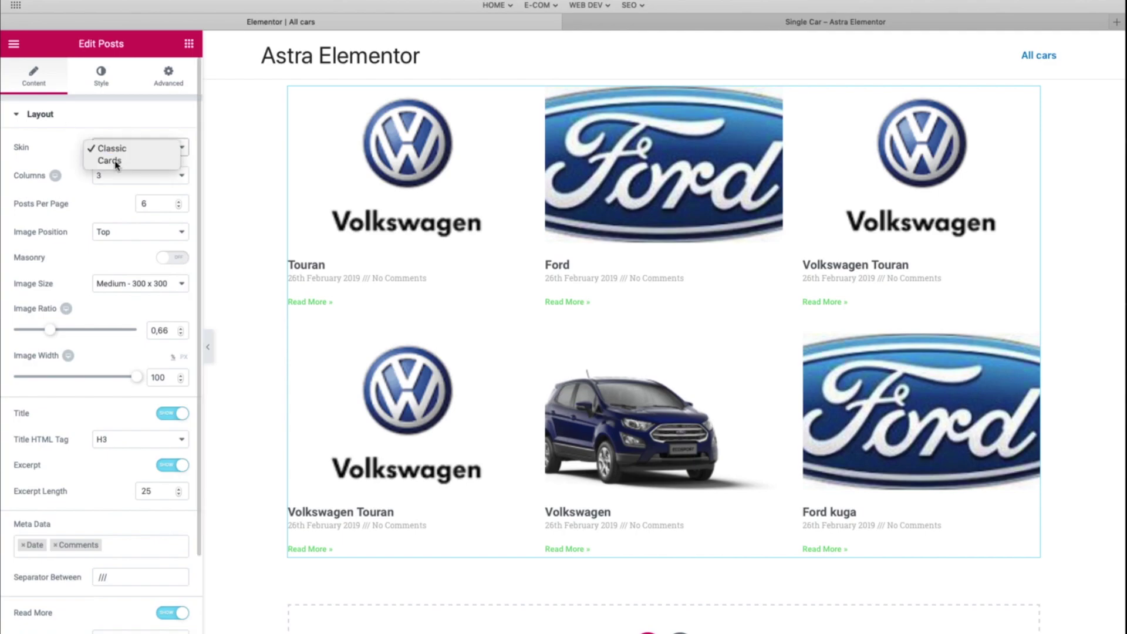
{"action": "left_click", "coordinate": [116, 160]}
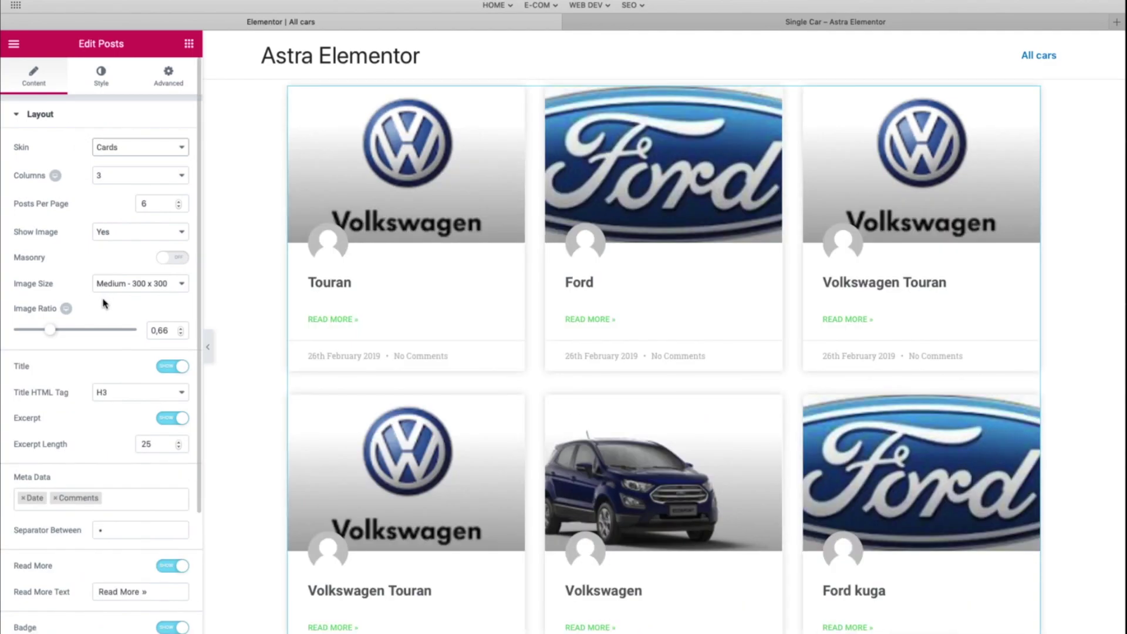
Remove the Comments and Date meta data from the car cards and hide their excerpt, badge and avatar
{"action": "left_click", "coordinate": [55, 499]}
{"action": "left_click", "coordinate": [23, 498]}
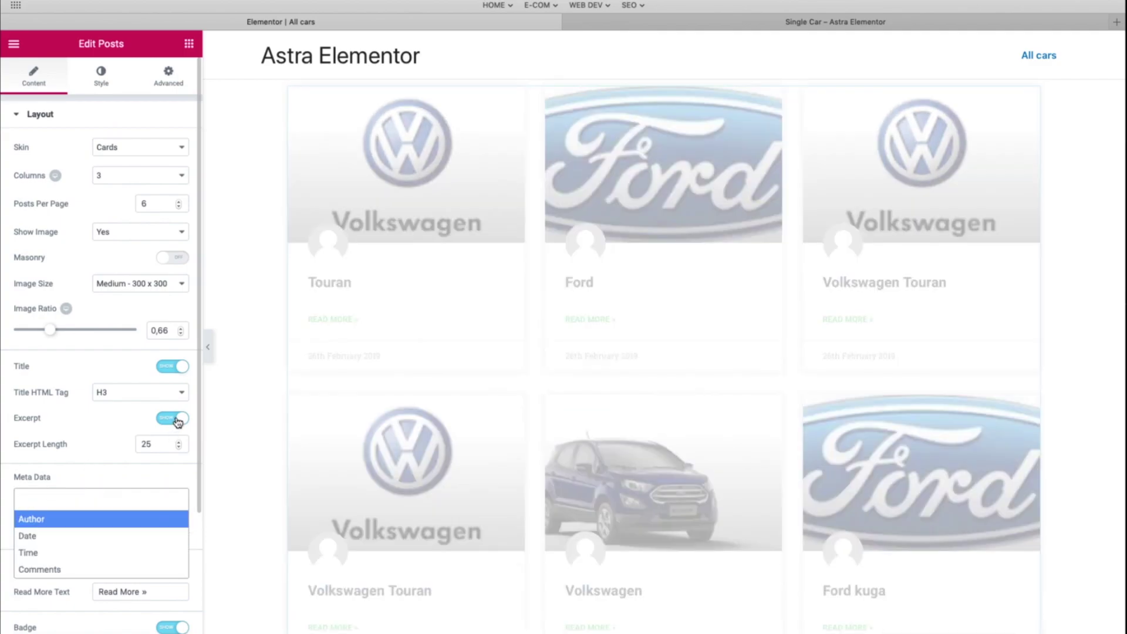
{"action": "left_click", "coordinate": [175, 417]}
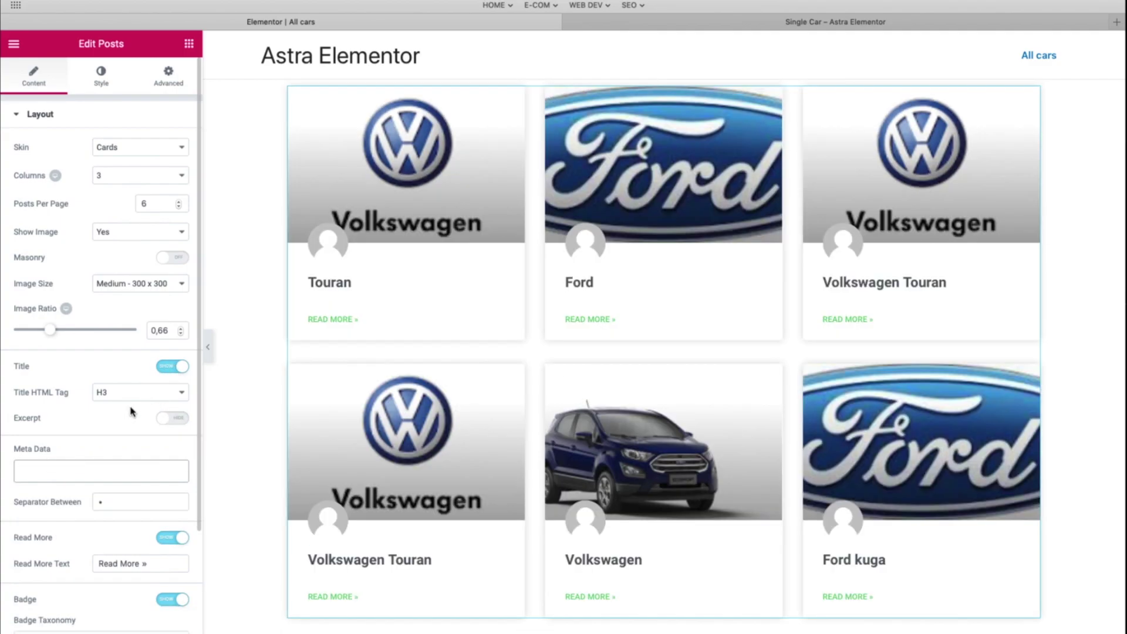
{"action": "scroll", "coordinate": [134, 412], "scroll_direction": "down", "scroll_amount": 3}
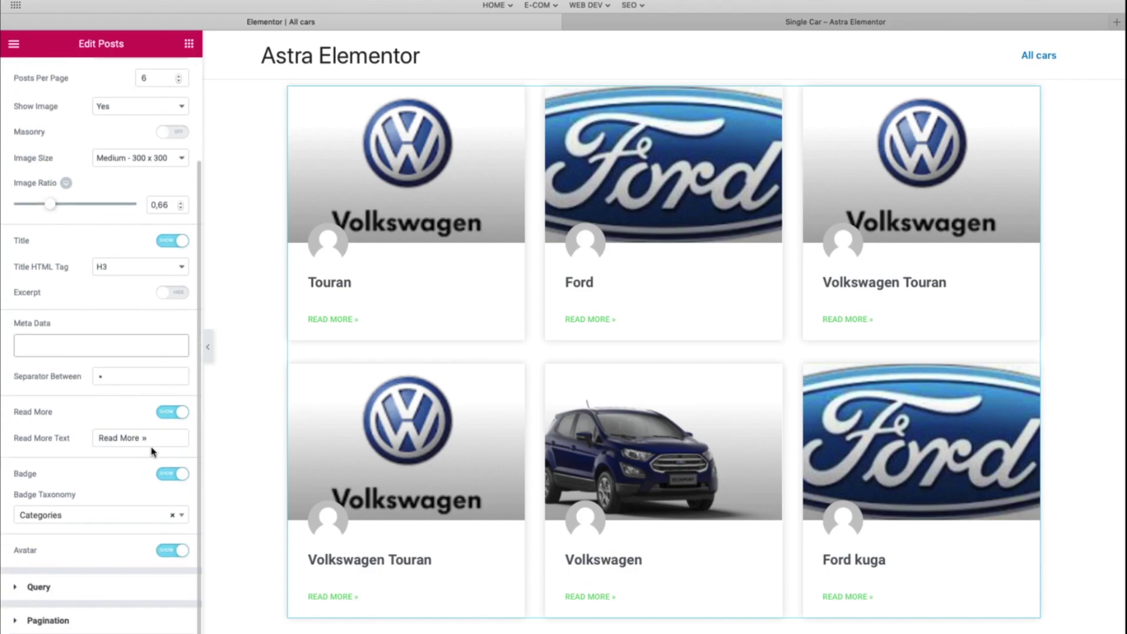
{"action": "left_click", "coordinate": [179, 478]}
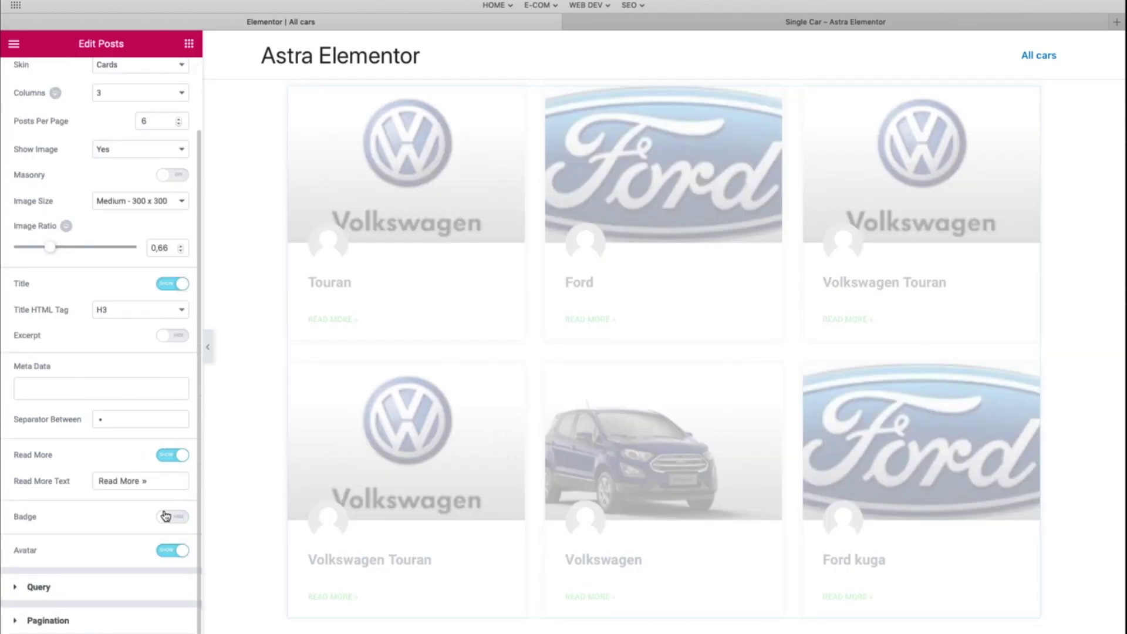
{"action": "left_click", "coordinate": [173, 552]}
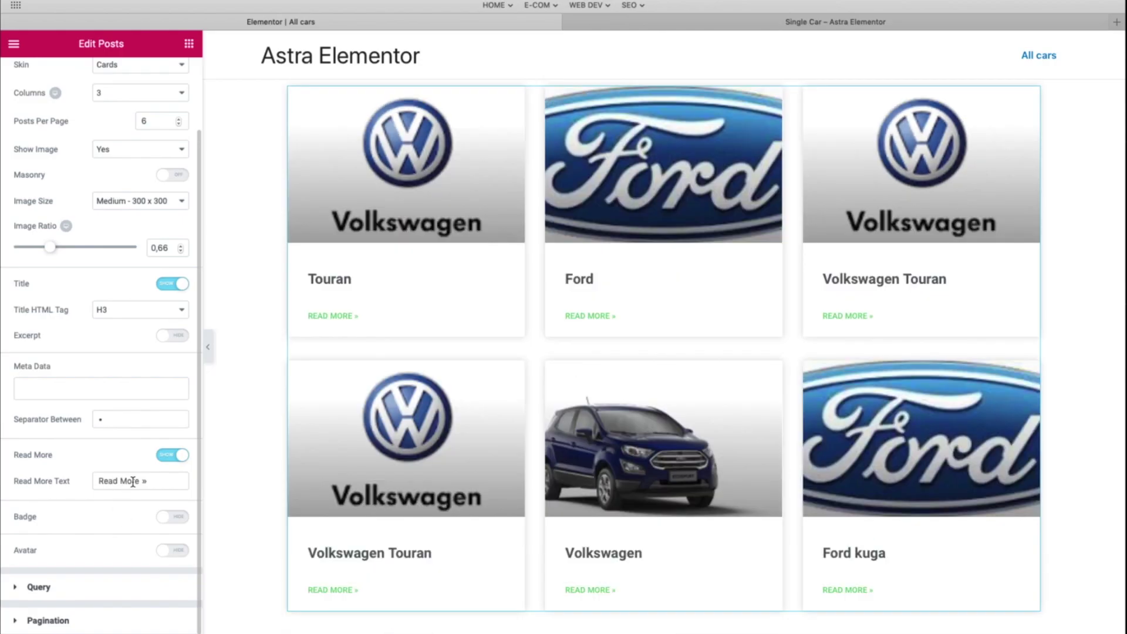
Change the Read More text on the car cards to "View car »"
{"action": "left_click_drag", "start_coordinate": [139, 481], "coordinate": [80, 479]}
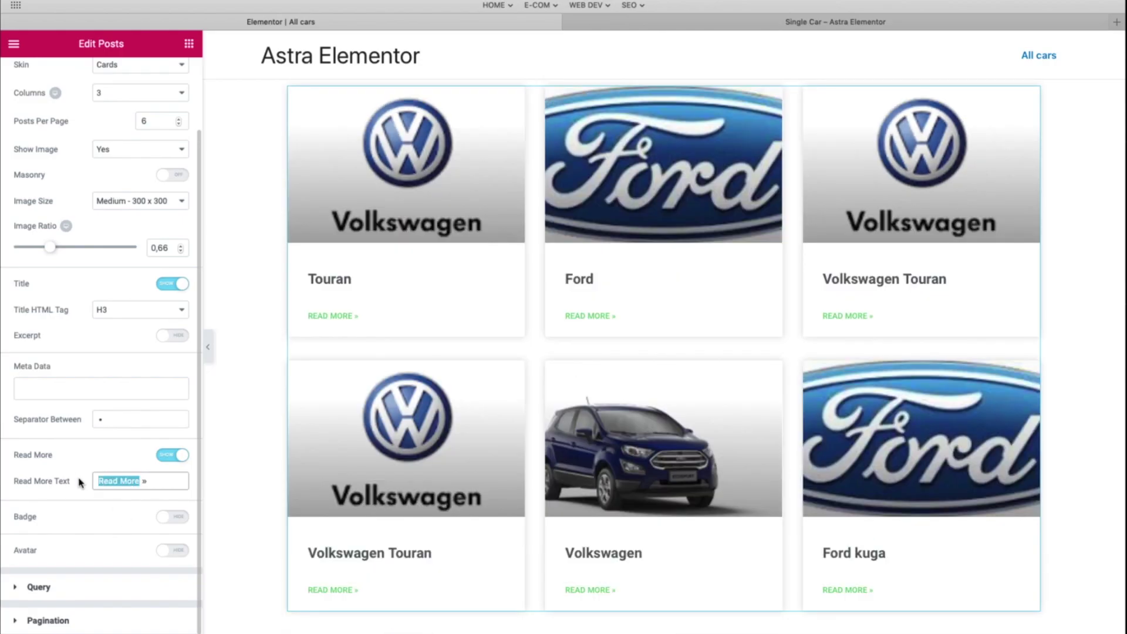
{"action": "type", "text": "View c"}
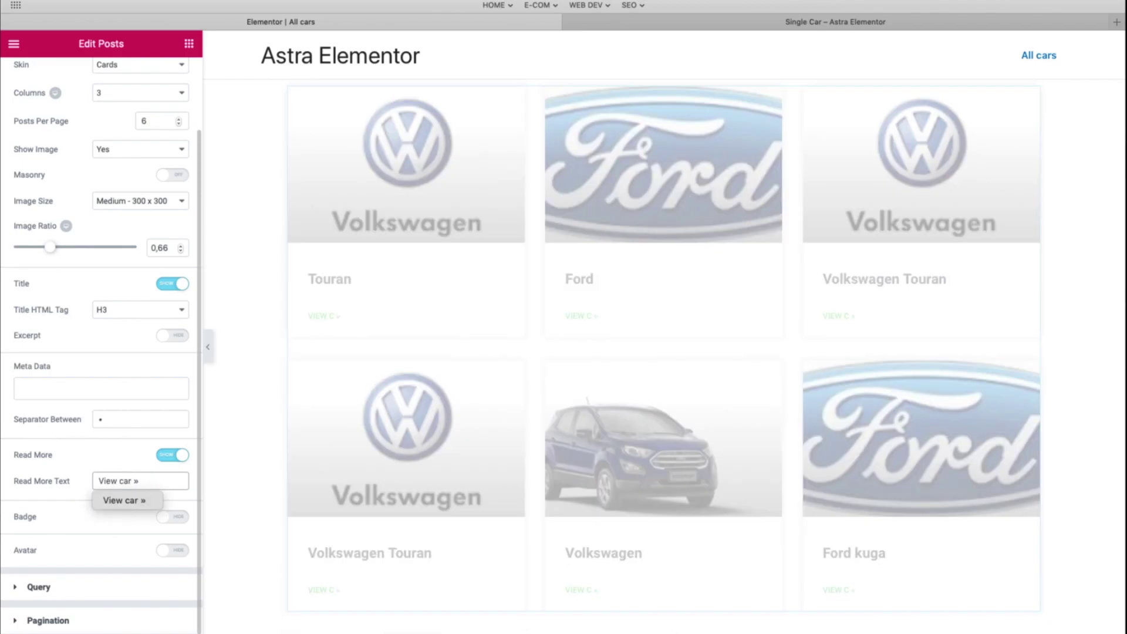
{"action": "type", "text": "ar"}
{"action": "left_click", "coordinate": [75, 548]}
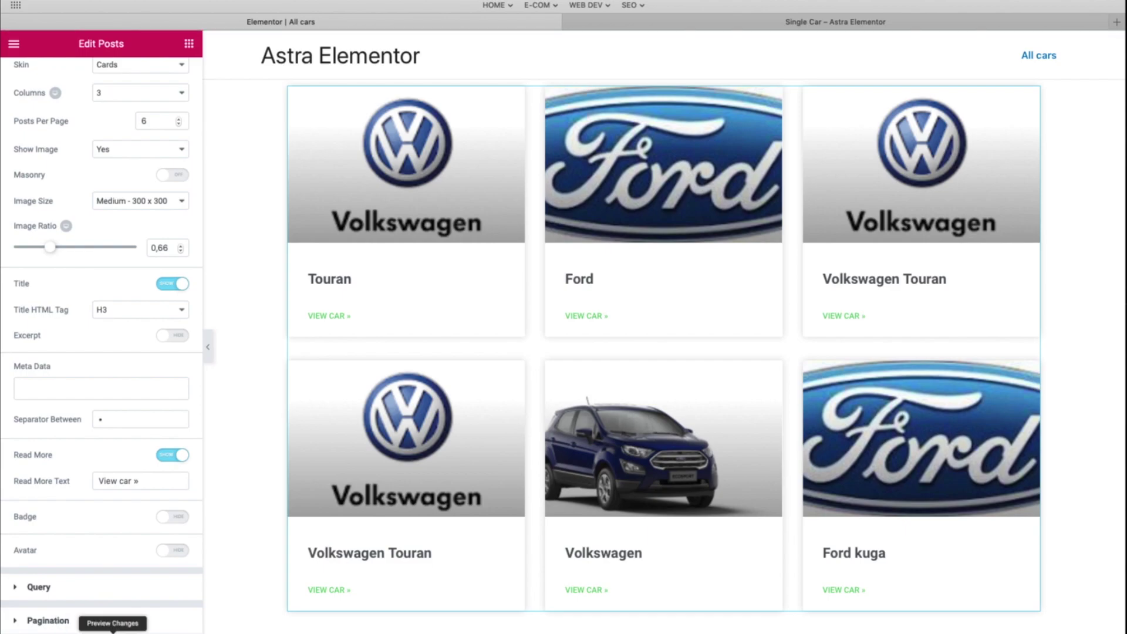
Preview the All cars page, look over the card grid and check the field values on the Touran page
{"action": "left_click", "coordinate": [113, 625]}
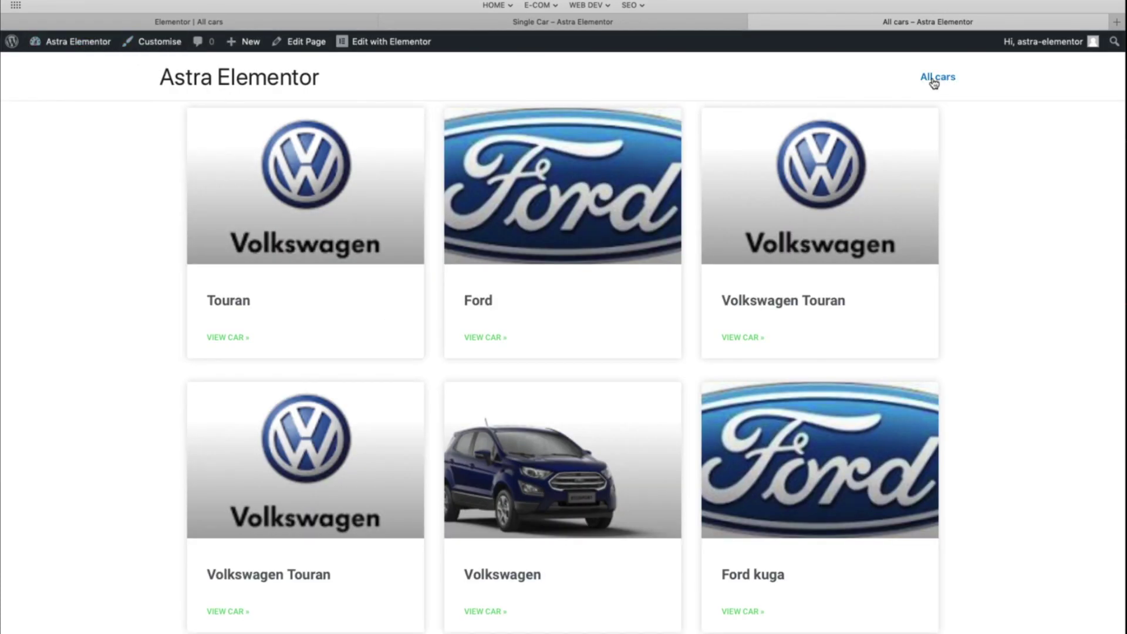
{"action": "scroll", "coordinate": [448, 247], "scroll_direction": "down", "scroll_amount": 2}
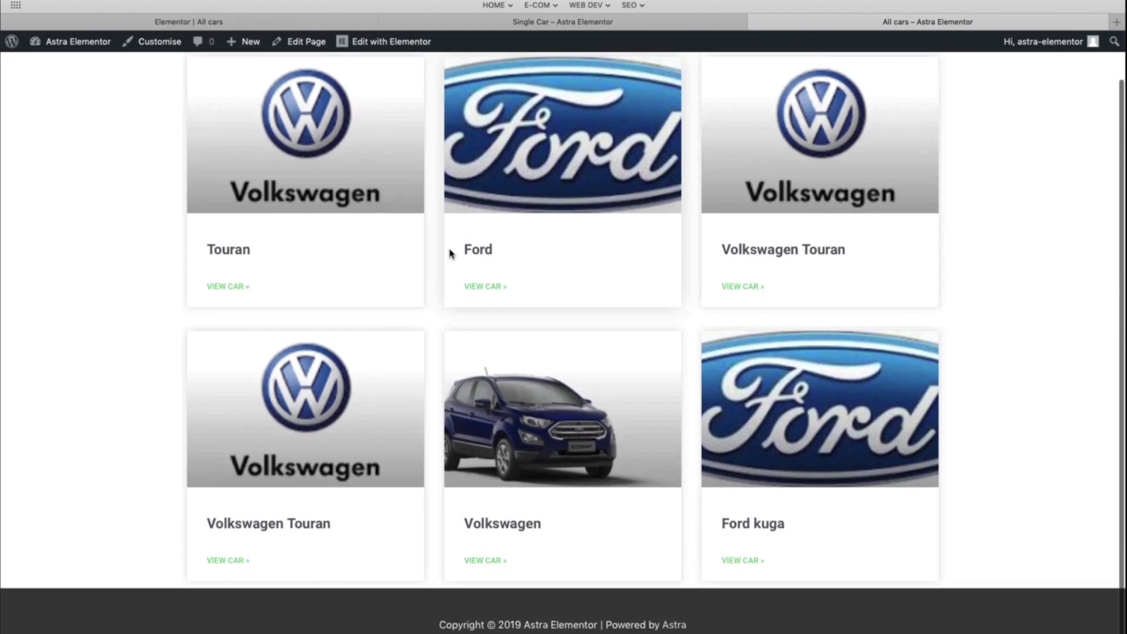
{"action": "scroll", "coordinate": [451, 254], "scroll_direction": "up", "scroll_amount": 2}
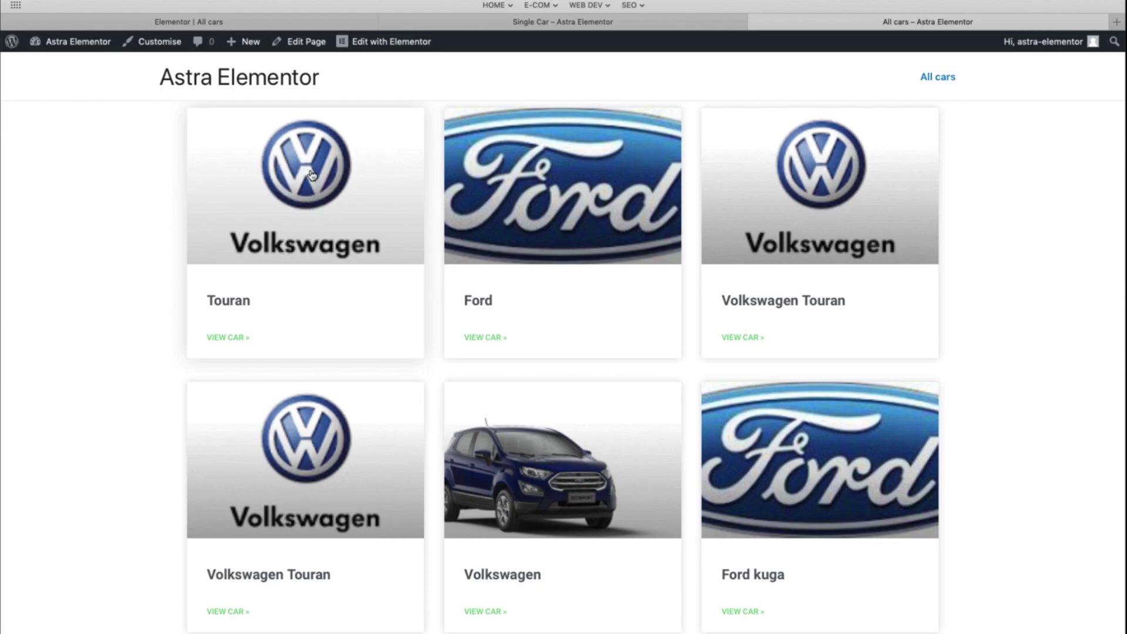
{"action": "left_click", "coordinate": [382, 224]}
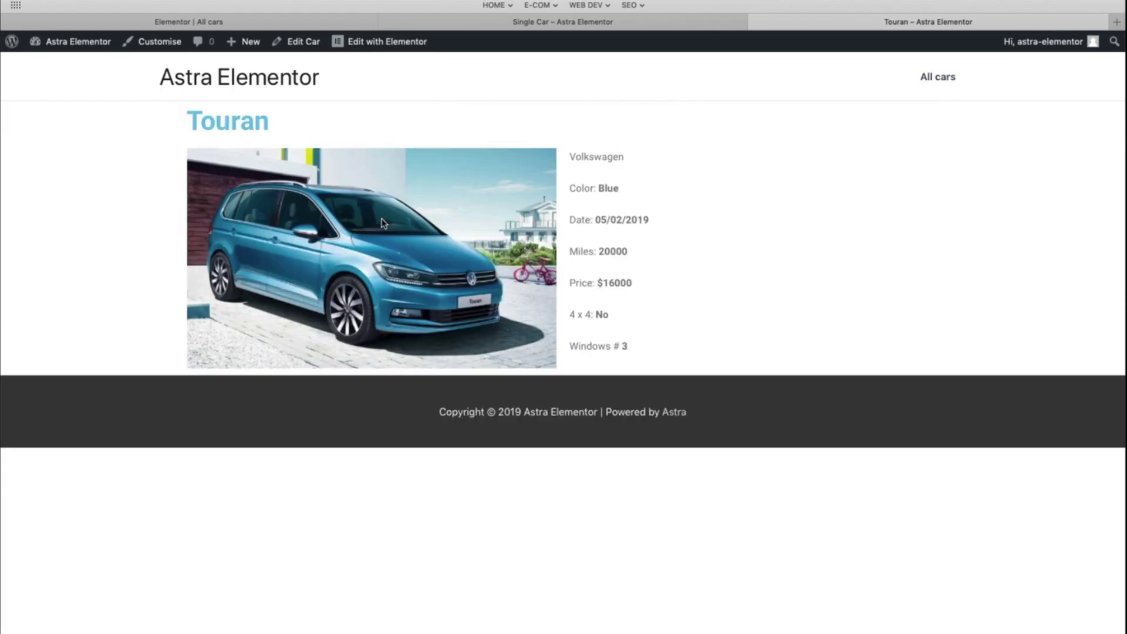
{"action": "left_click_drag", "start_coordinate": [636, 350], "coordinate": [567, 160]}
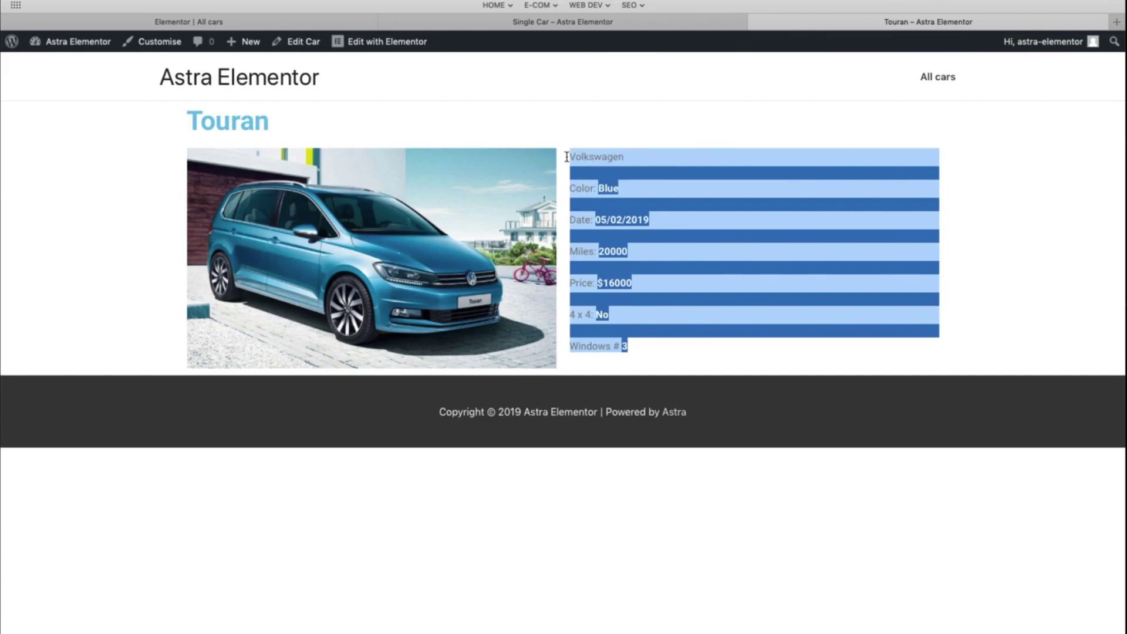
{"action": "left_click", "coordinate": [720, 339]}
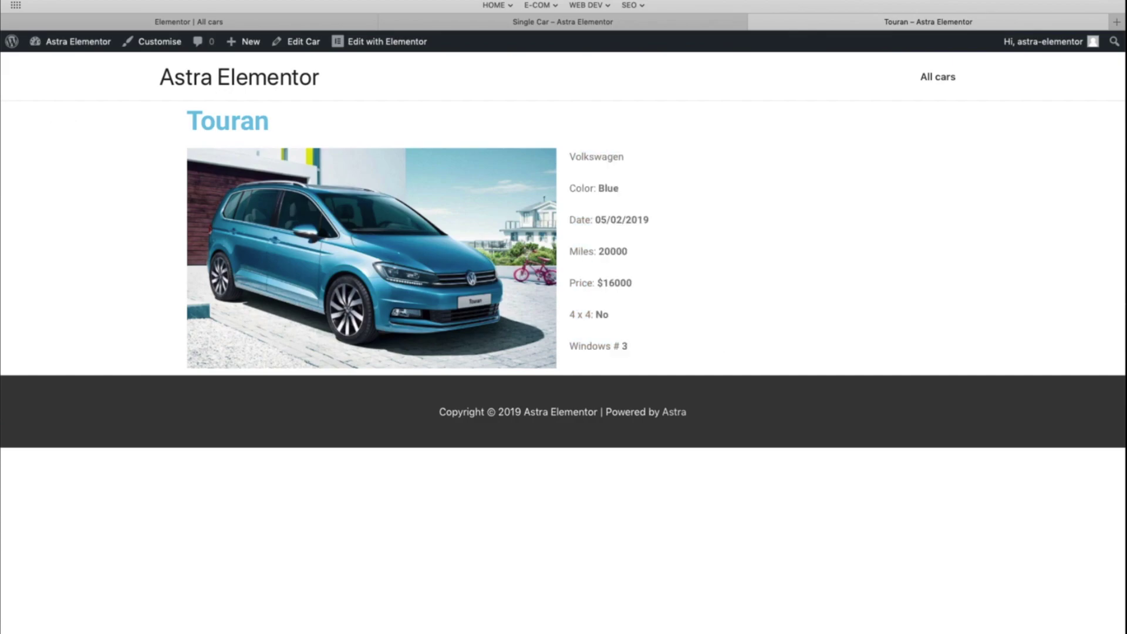
Check the Ford and Volkswagen Touran single pages from the car grid and return to the All cars page
{"action": "key", "text": "super+bracketleft"}
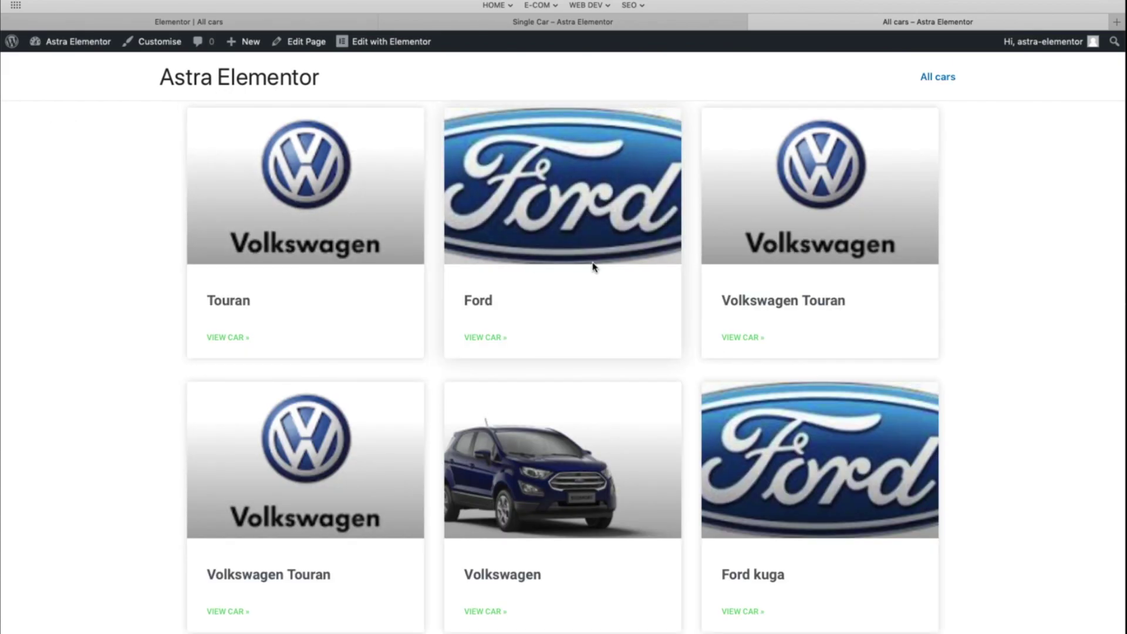
{"action": "left_click", "coordinate": [624, 313]}
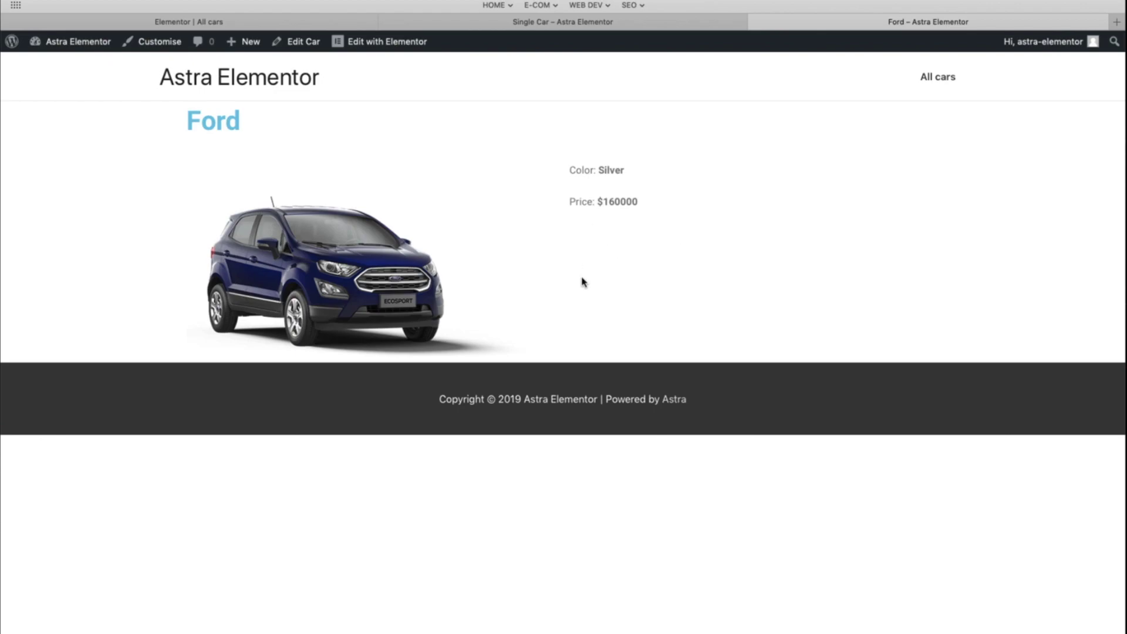
{"action": "key", "text": "super+bracketleft"}
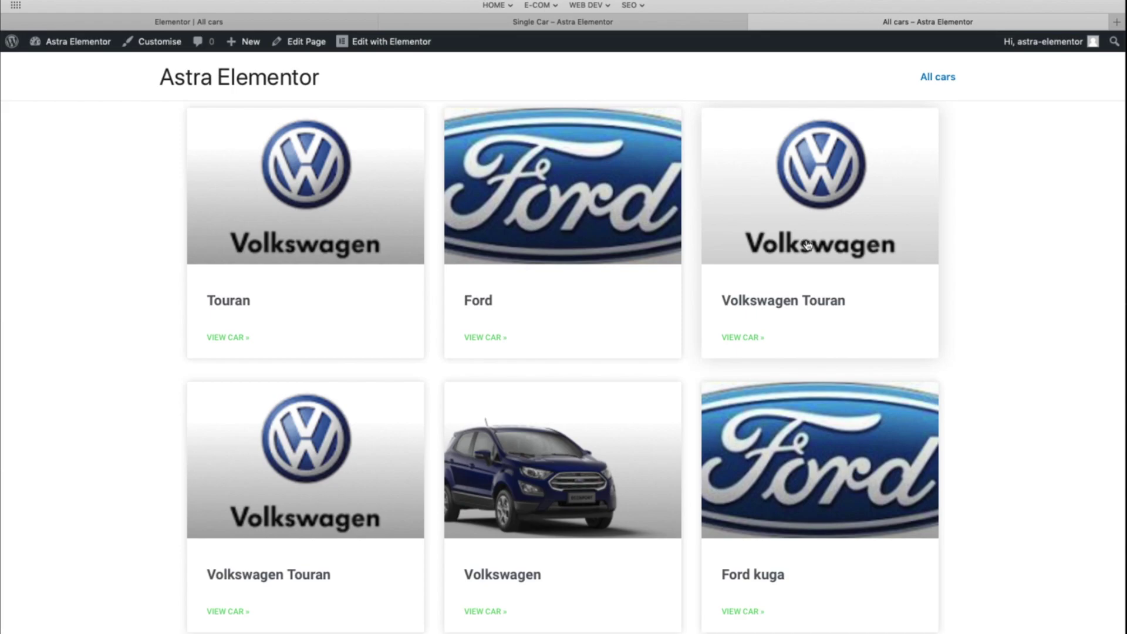
{"action": "left_click", "coordinate": [848, 369]}
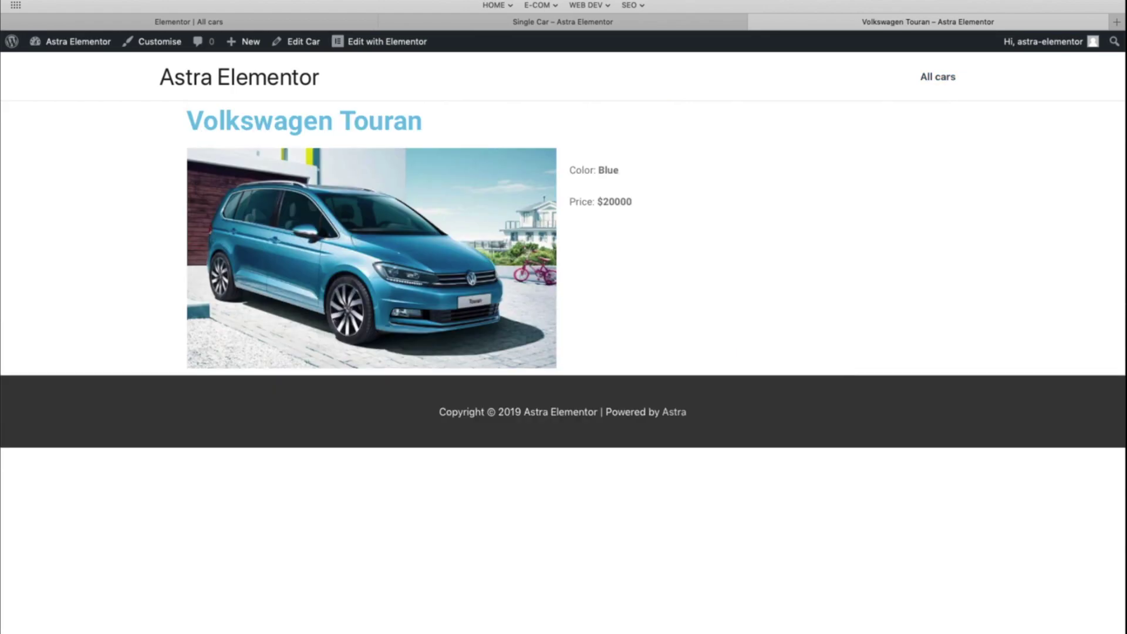
{"action": "key", "text": "super+bracketleft"}
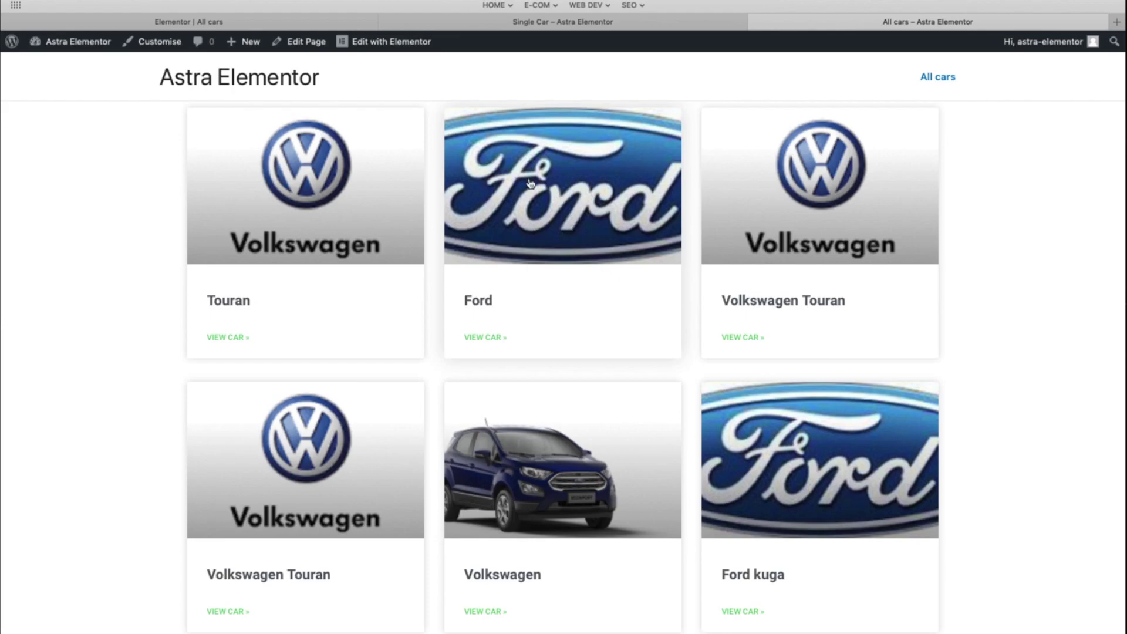
Open the Ford car for editing and set its Brand to Ford and its Color to Purple
{"action": "left_click", "coordinate": [543, 234]}
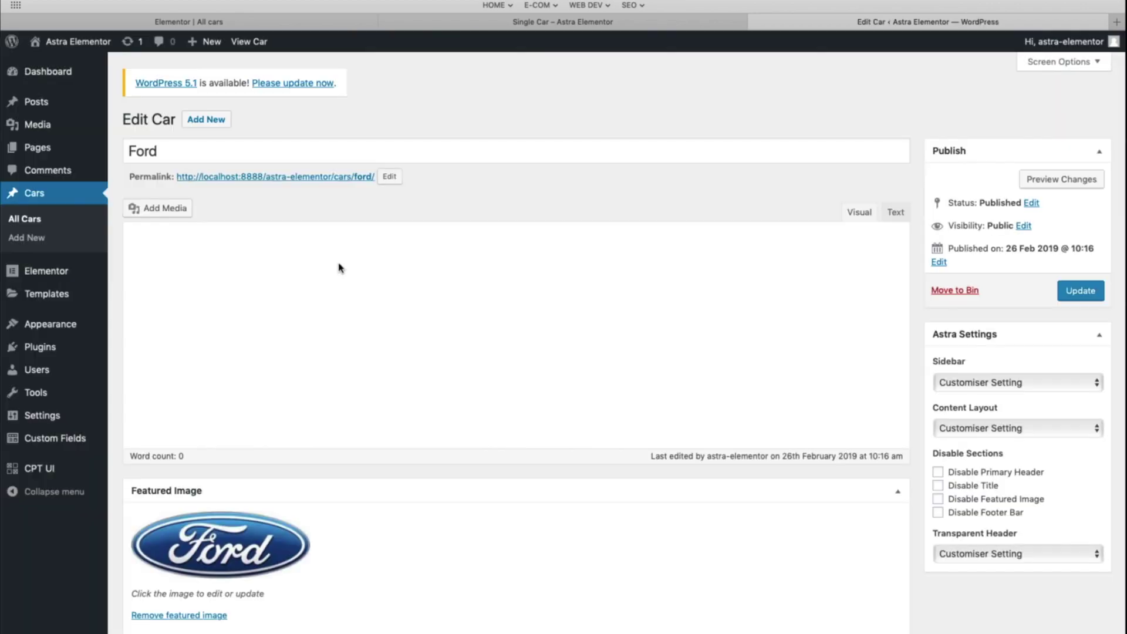
{"action": "scroll", "coordinate": [389, 368], "scroll_direction": "down", "scroll_amount": 5}
{"action": "scroll", "coordinate": [390, 370], "scroll_direction": "down", "scroll_amount": 6}
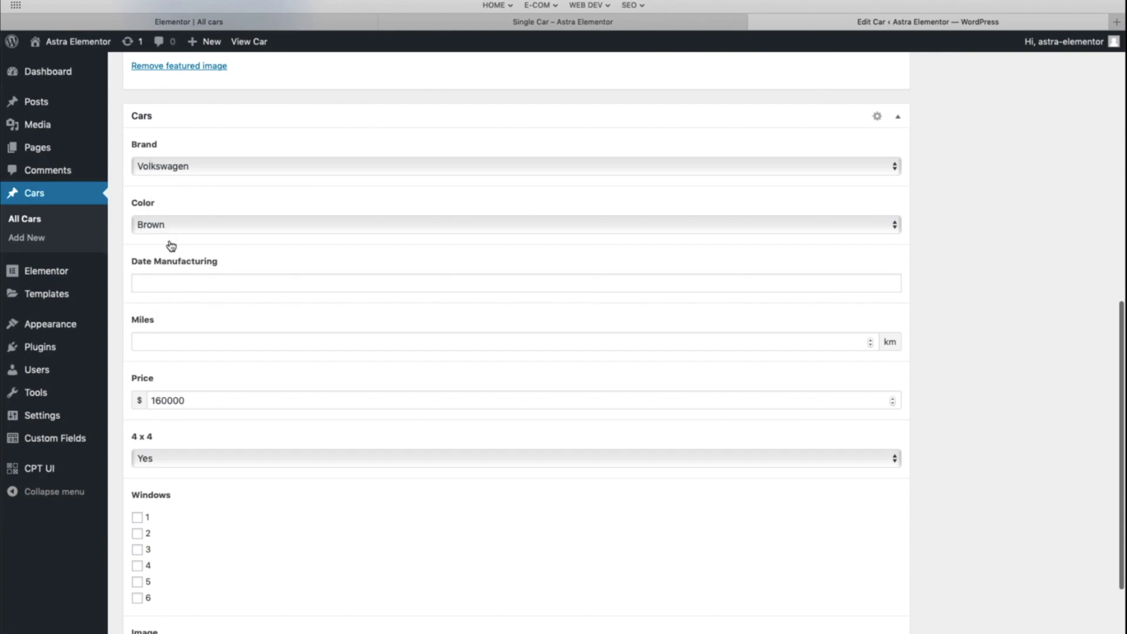
{"action": "left_click", "coordinate": [190, 168]}
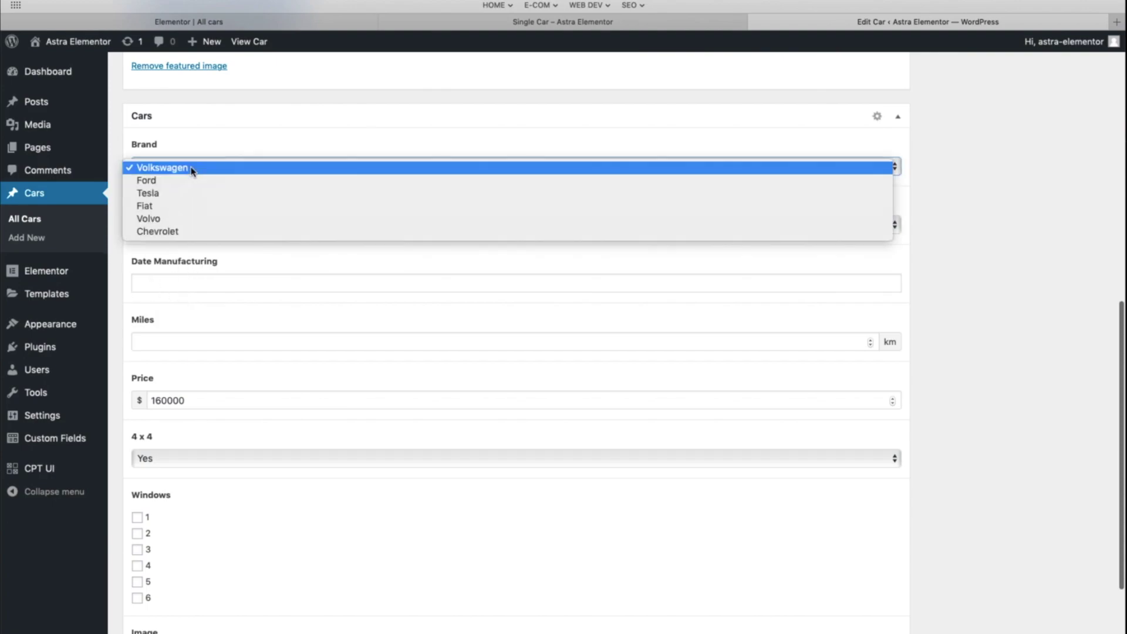
{"action": "left_click", "coordinate": [195, 225]}
{"action": "left_click", "coordinate": [195, 226]}
{"action": "left_click", "coordinate": [189, 236]}
Set the Ford car's Date Manufacturing to 08/02/2019 and its Miles to 10 km
{"action": "left_click", "coordinate": [186, 281]}
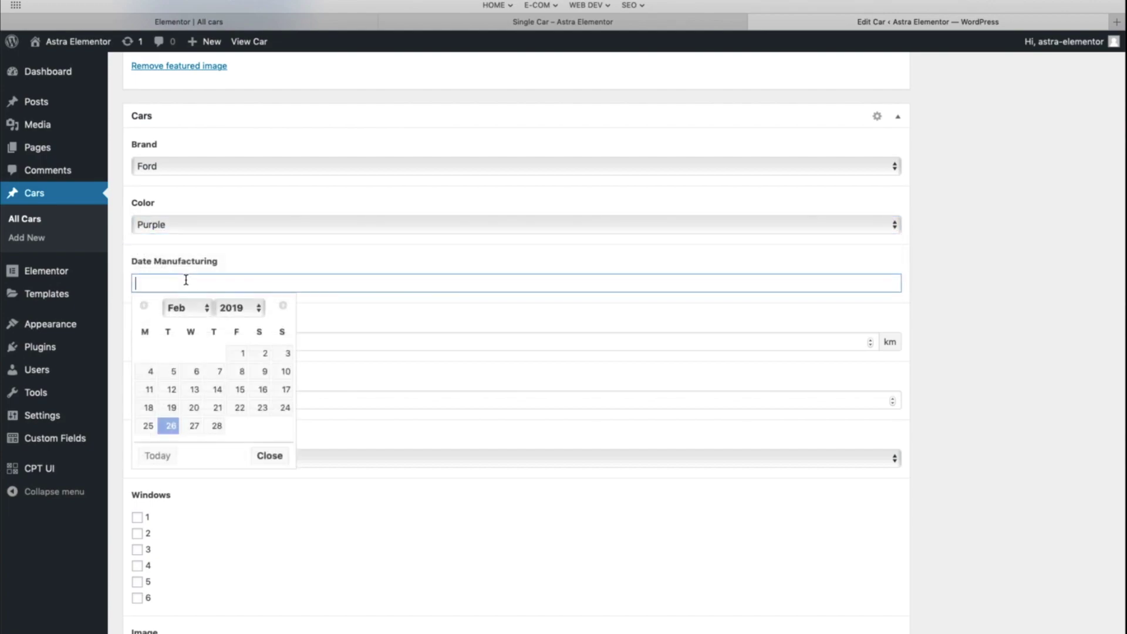
{"action": "left_click", "coordinate": [235, 371]}
{"action": "left_click", "coordinate": [161, 339]}
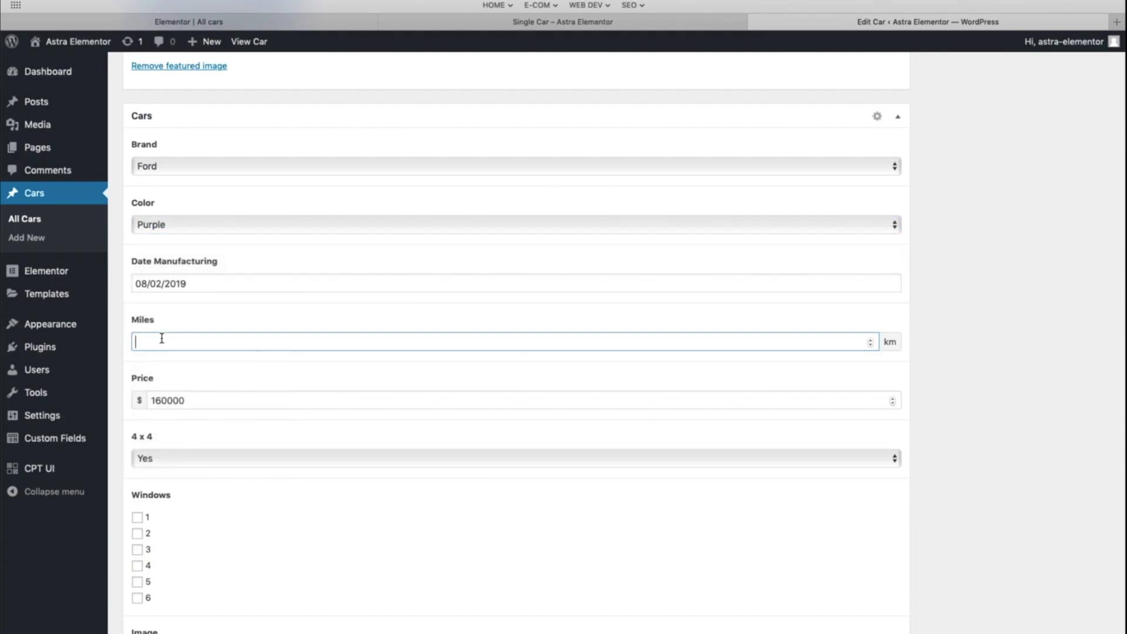
{"action": "type", "text": "10"}
{"action": "key", "text": "Tab"}
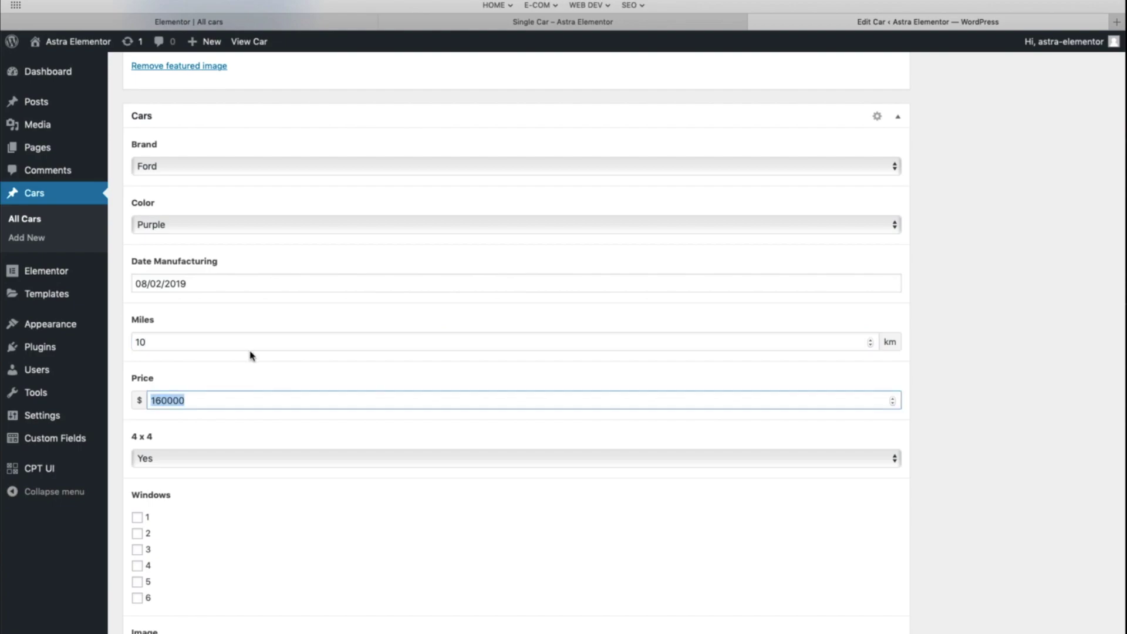
Tick 6 under Windows for the Ford car and update the post
{"action": "scroll", "coordinate": [178, 416], "scroll_direction": "down", "scroll_amount": 3}
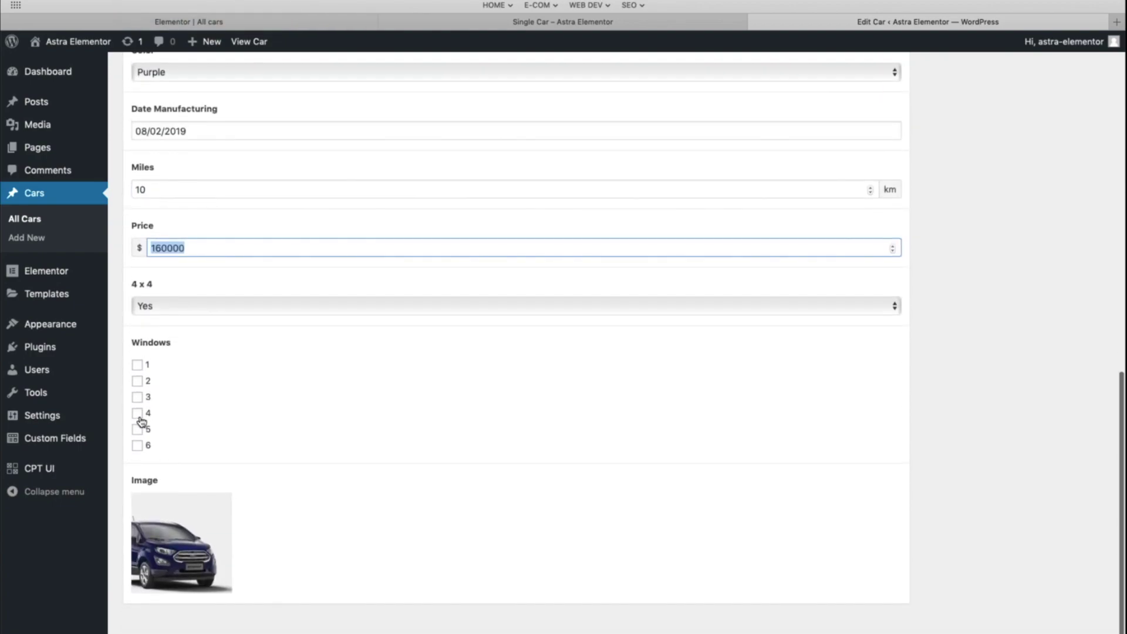
{"action": "left_click", "coordinate": [148, 448]}
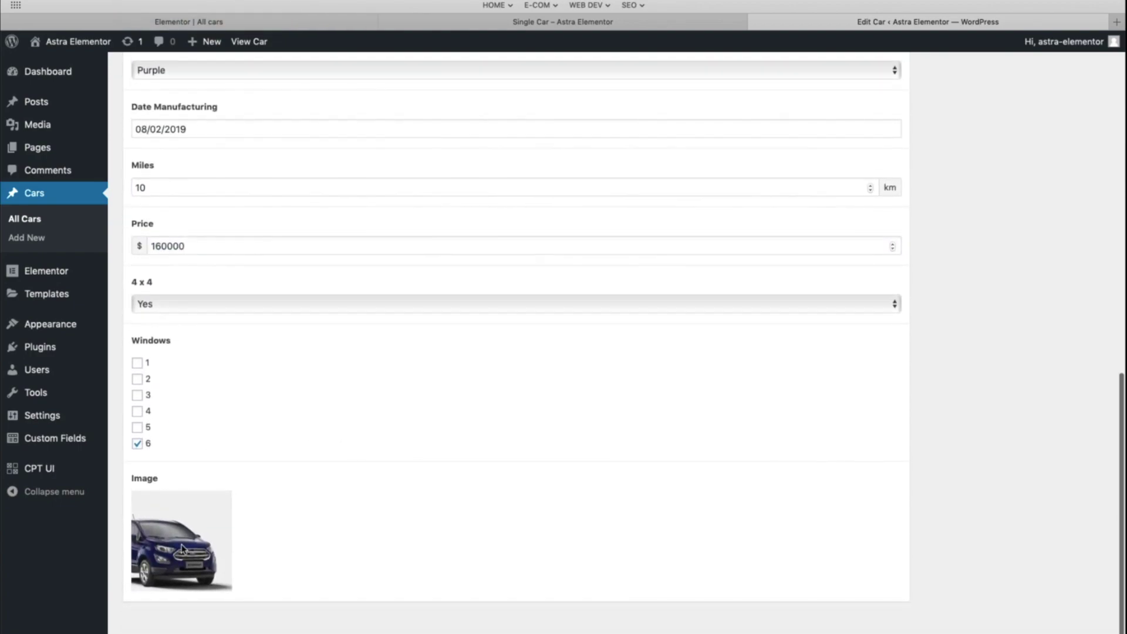
{"action": "scroll", "coordinate": [637, 491], "scroll_direction": "up", "scroll_amount": 15}
{"action": "left_click", "coordinate": [1077, 297]}
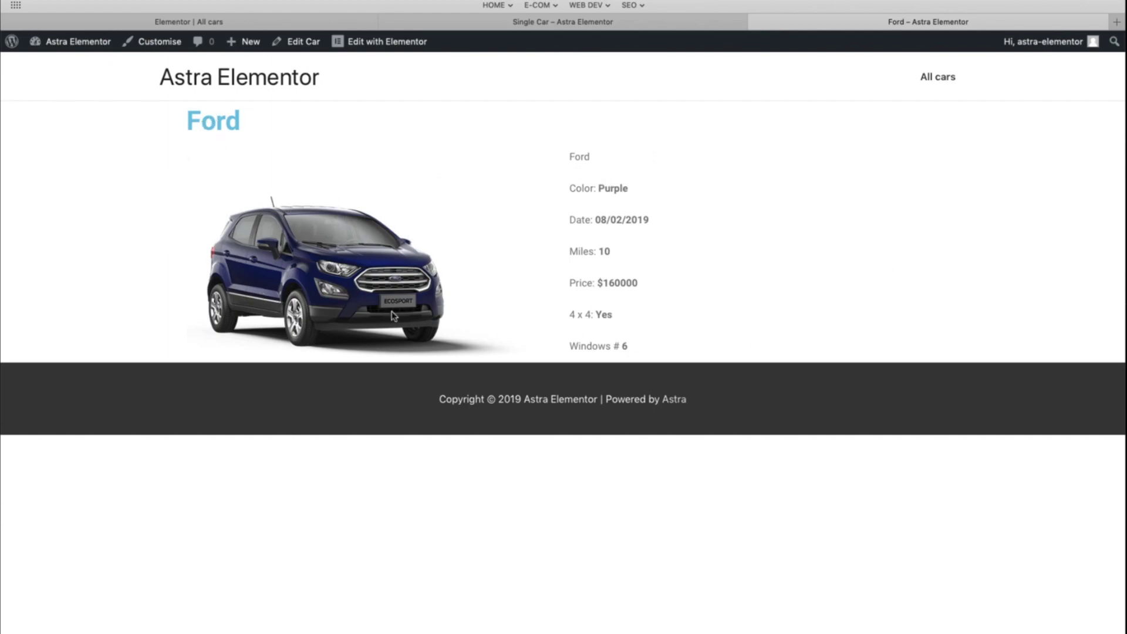
In the Single Car template, give the section with the car image and details a light grey classic background
{"action": "mouse_move", "coordinate": [386, 45]}
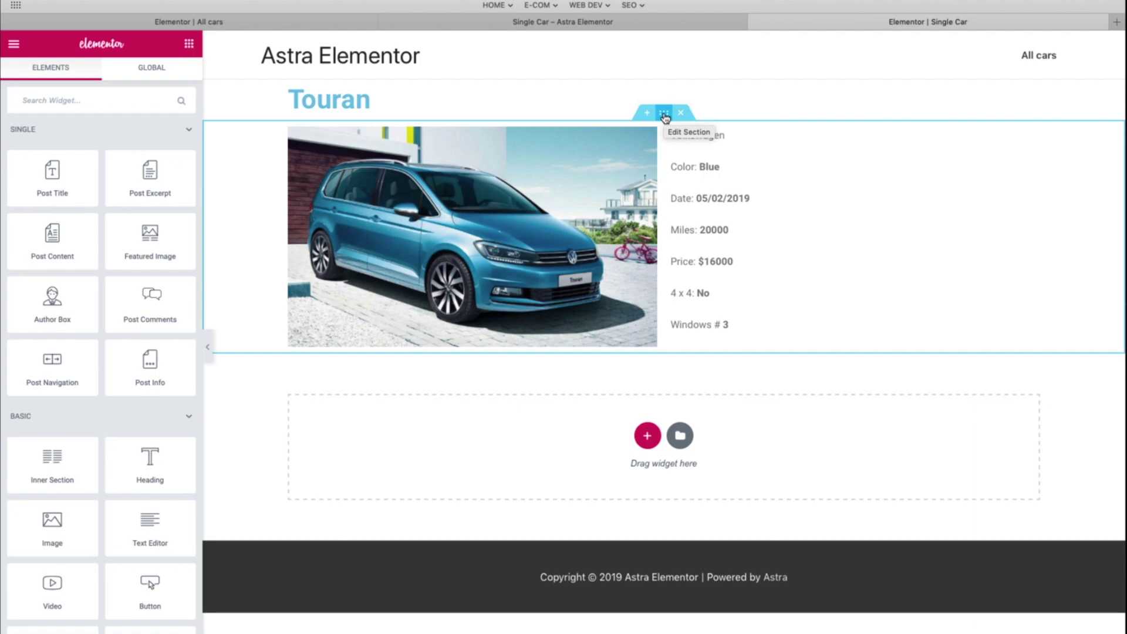
{"action": "left_click", "coordinate": [665, 117]}
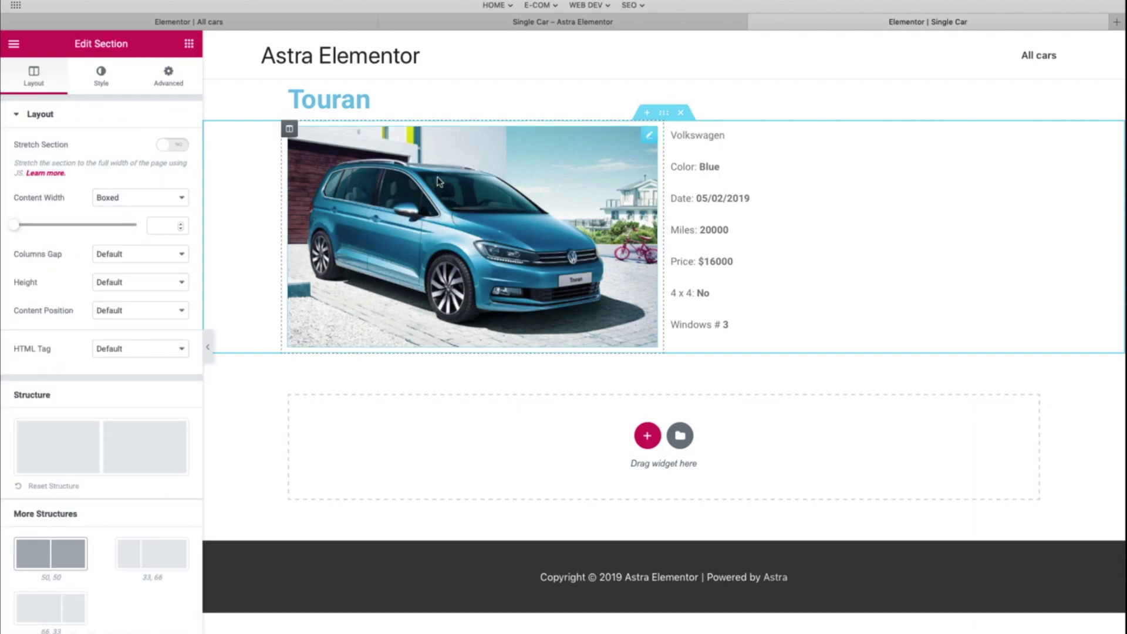
{"action": "left_click", "coordinate": [101, 84]}
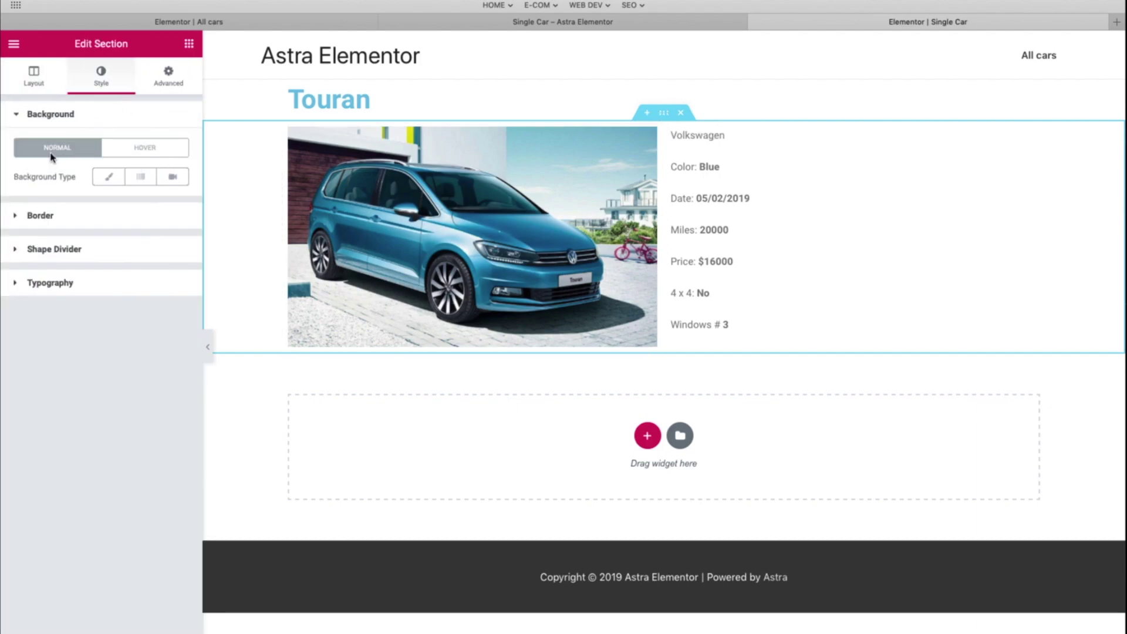
{"action": "left_click", "coordinate": [109, 176]}
{"action": "left_click", "coordinate": [172, 204]}
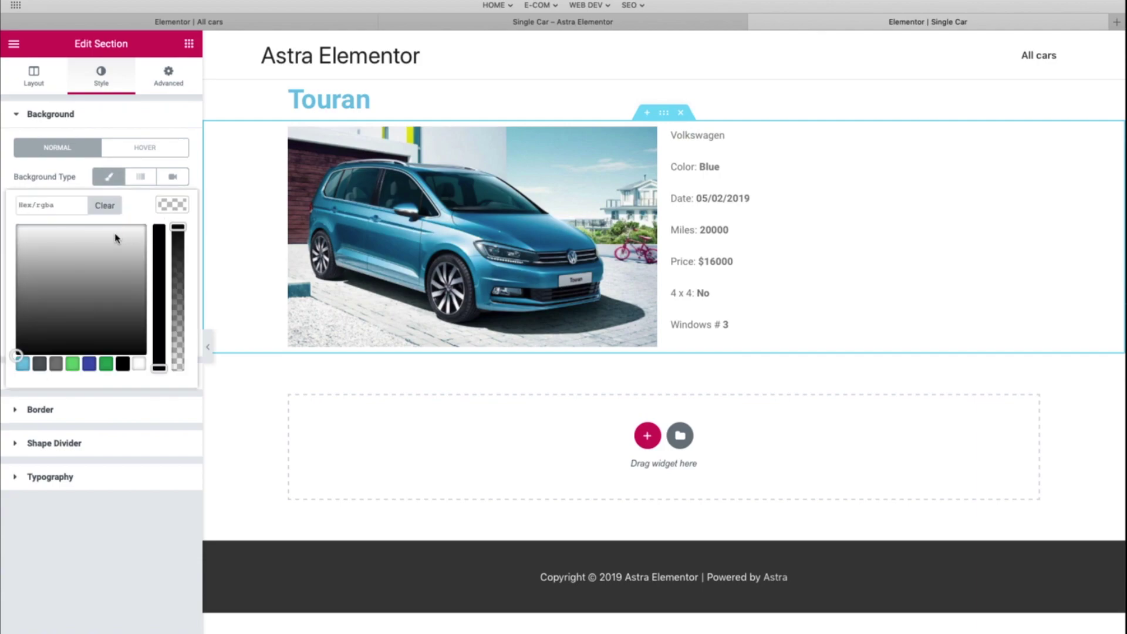
{"action": "left_click", "coordinate": [125, 239]}
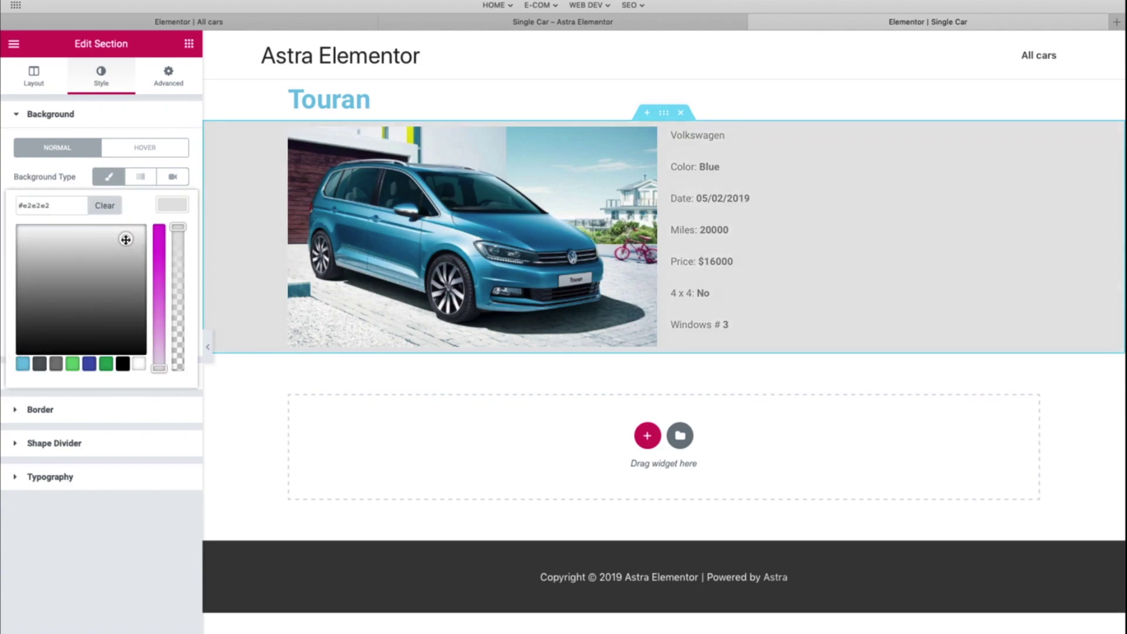
{"action": "left_click", "coordinate": [163, 121]}
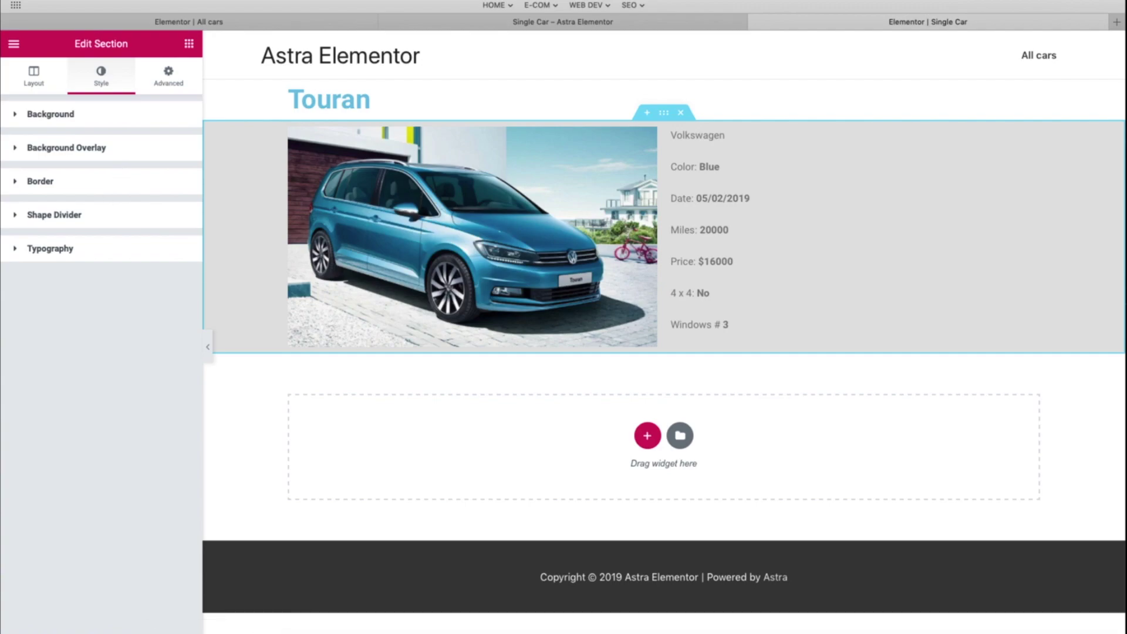
Unlink the car details section's padding values and set its top and bottom padding to 50 px
{"action": "left_click", "coordinate": [37, 80]}
{"action": "left_click", "coordinate": [163, 77]}
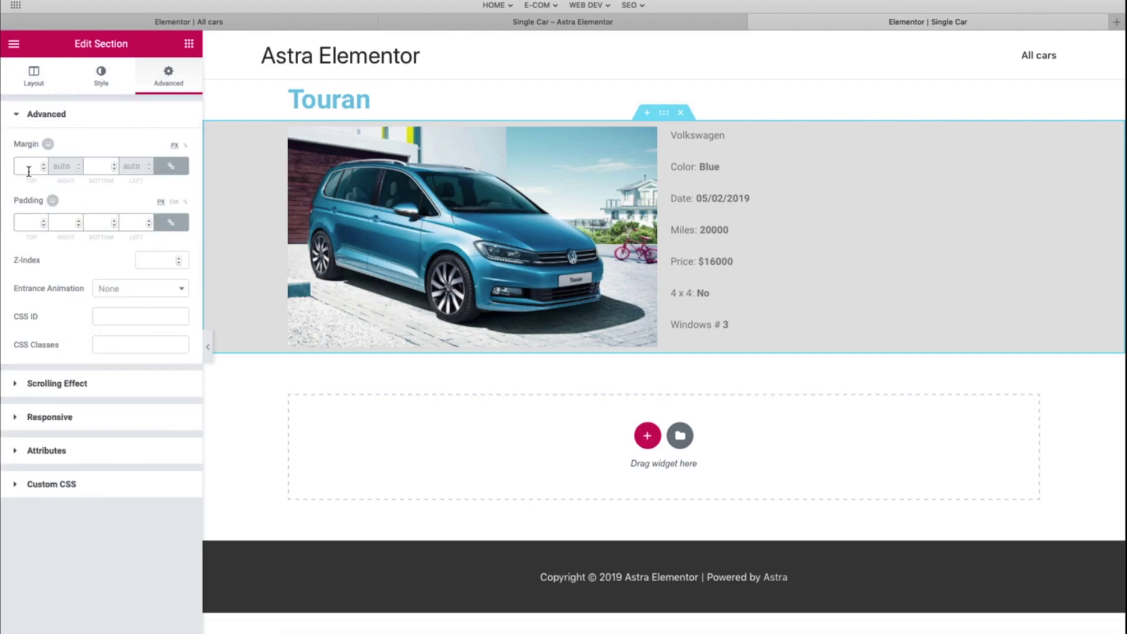
{"action": "left_click", "coordinate": [171, 222]}
{"action": "left_click", "coordinate": [23, 223]}
{"action": "type", "text": "50"}
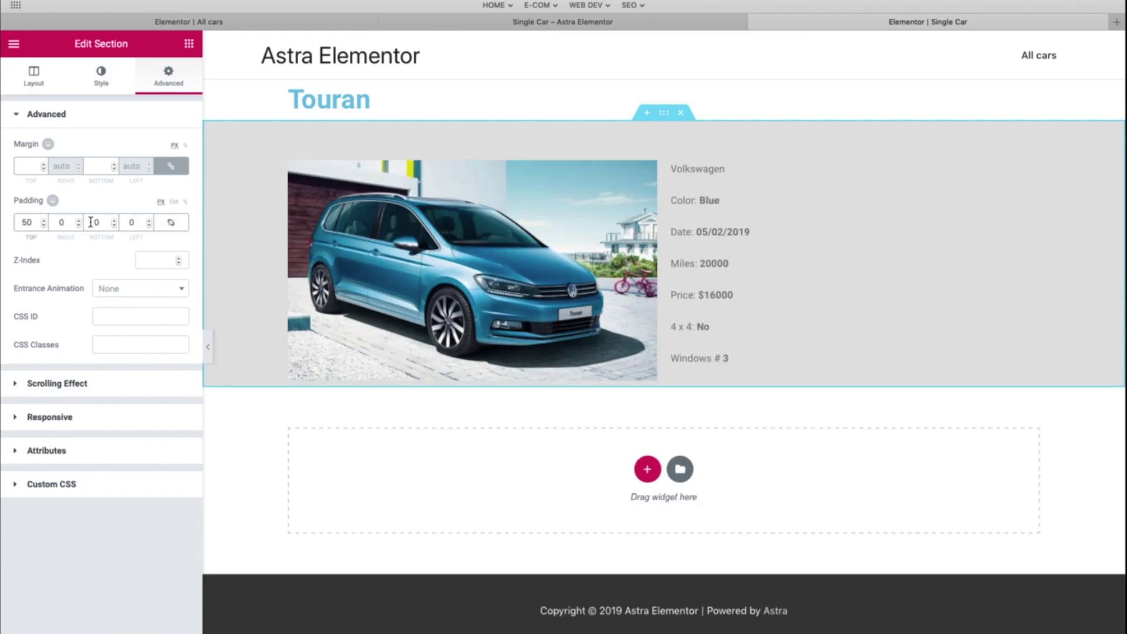
{"action": "left_click", "coordinate": [90, 222]}
{"action": "type", "text": "5"}
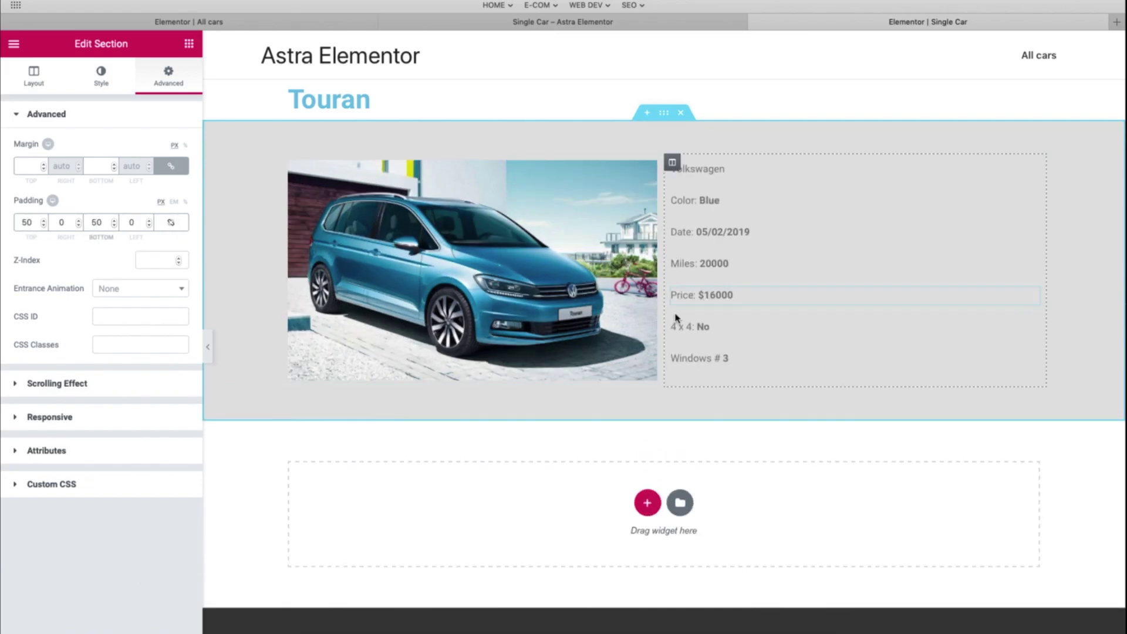
Add a box shadow to the car image and check the restyled template on the Ford car's page
{"action": "left_click", "coordinate": [284, 164]}
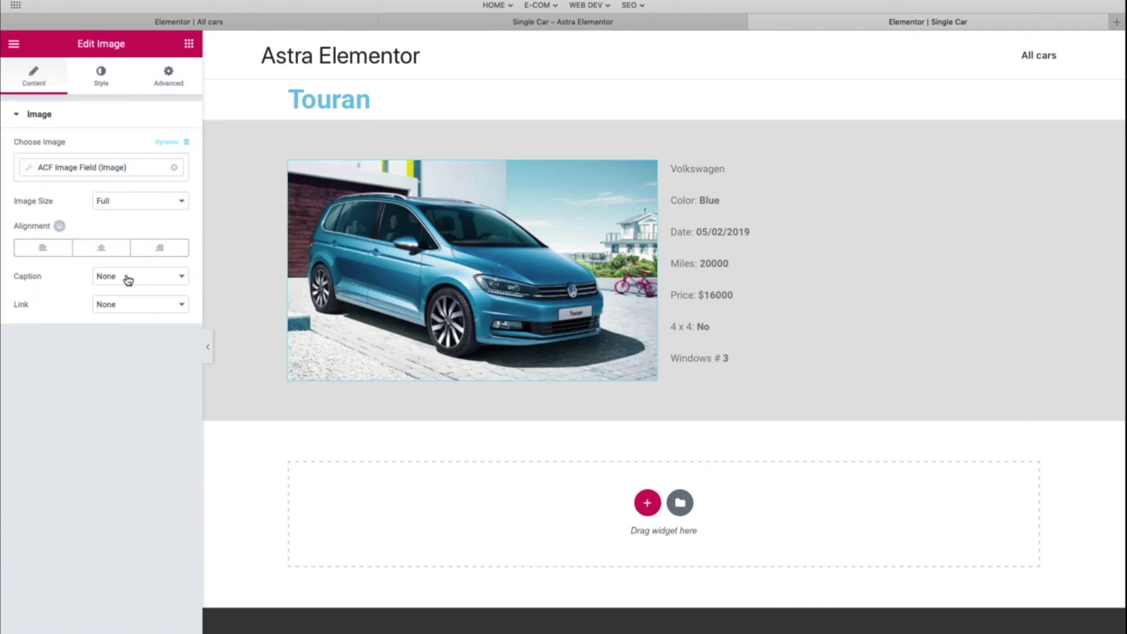
{"action": "left_click", "coordinate": [101, 77]}
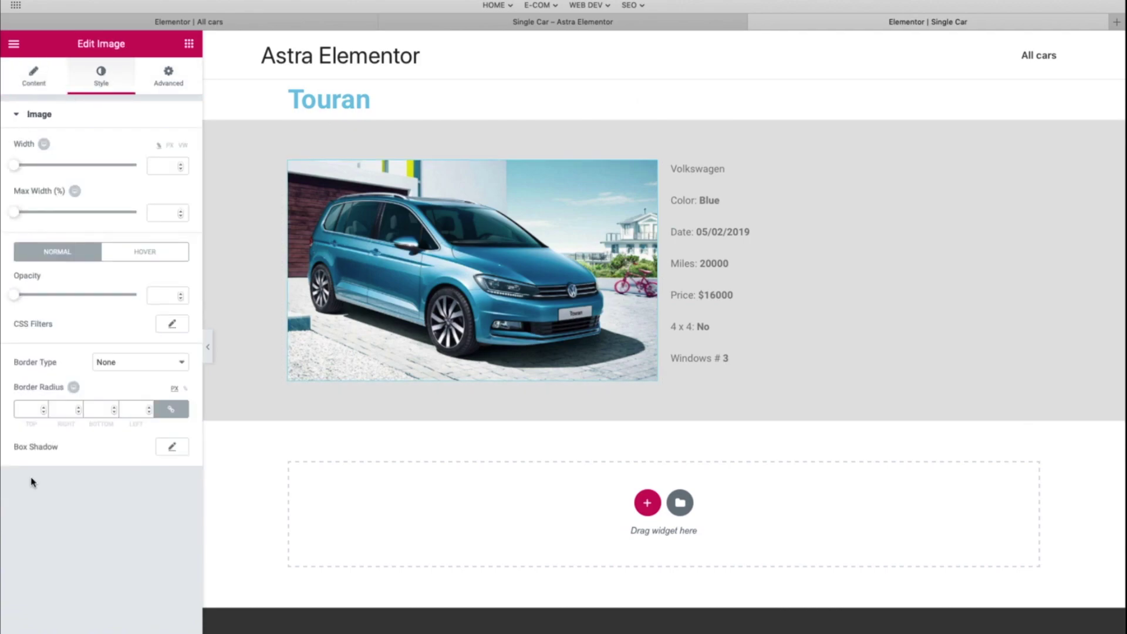
{"action": "left_click", "coordinate": [172, 447]}
{"action": "left_click", "coordinate": [191, 303]}
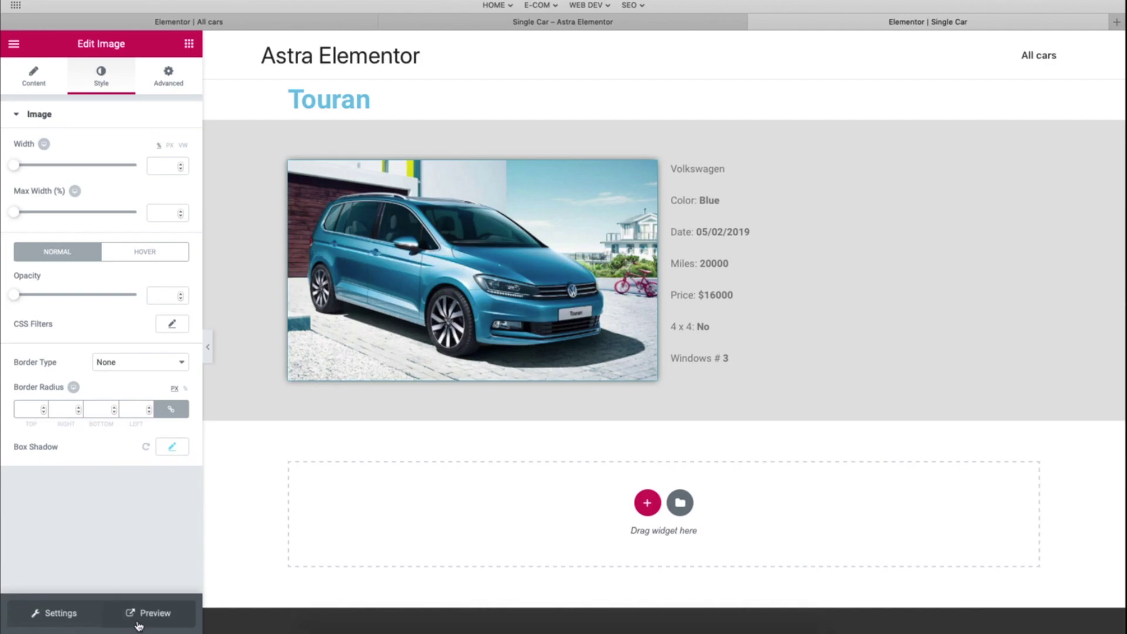
{"action": "left_click", "coordinate": [155, 613]}
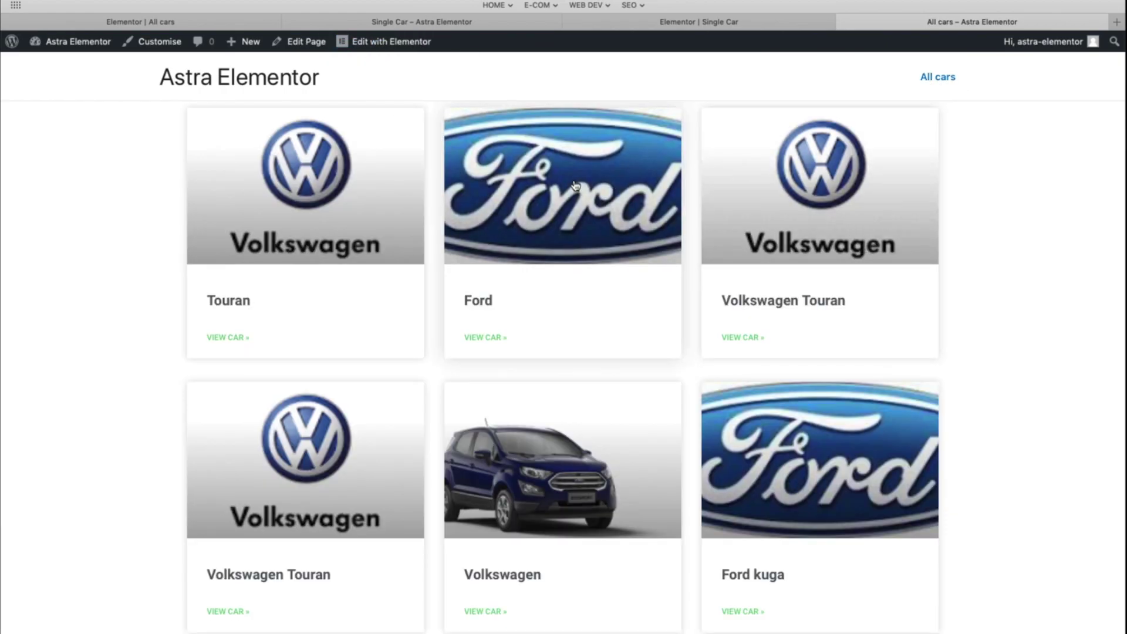
{"action": "left_click", "coordinate": [634, 313]}
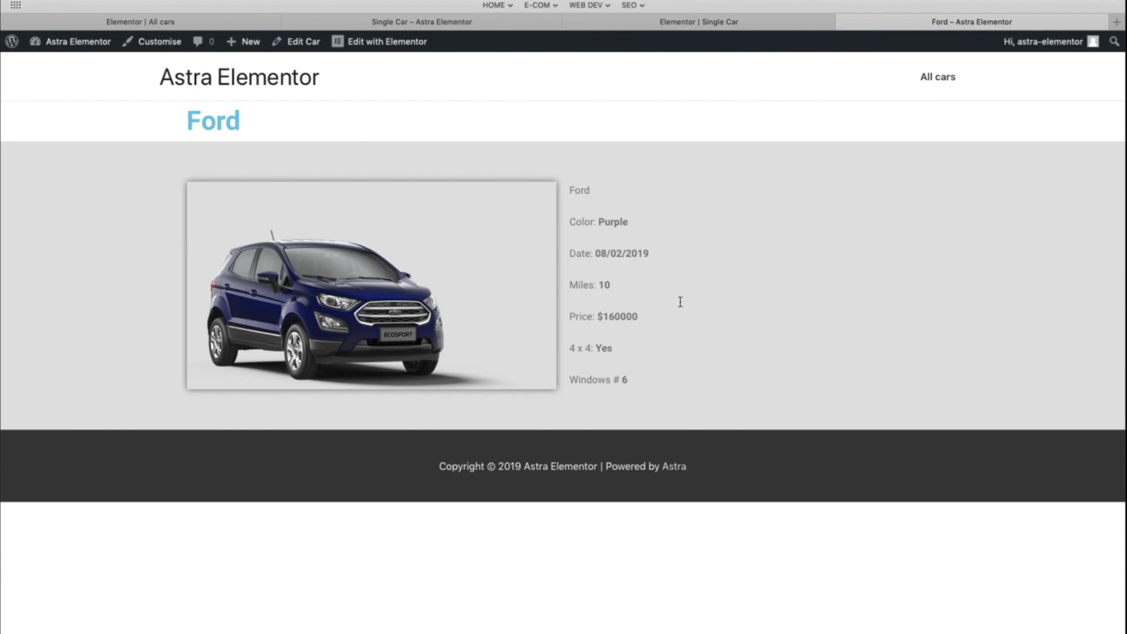